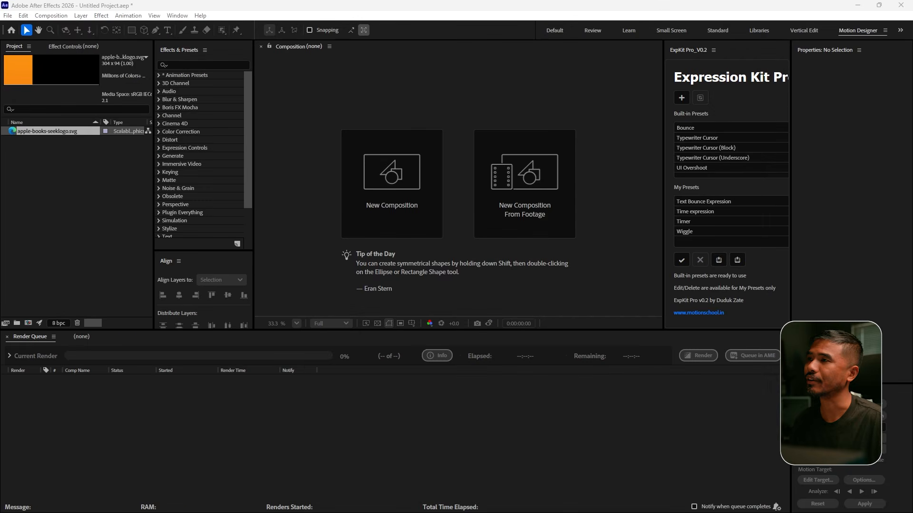
# Step: Create a 1920 x 1080 composition named Main comp at 59.94 fps
pyautogui.click(36, 167)
pyautogui.click(34, 131)
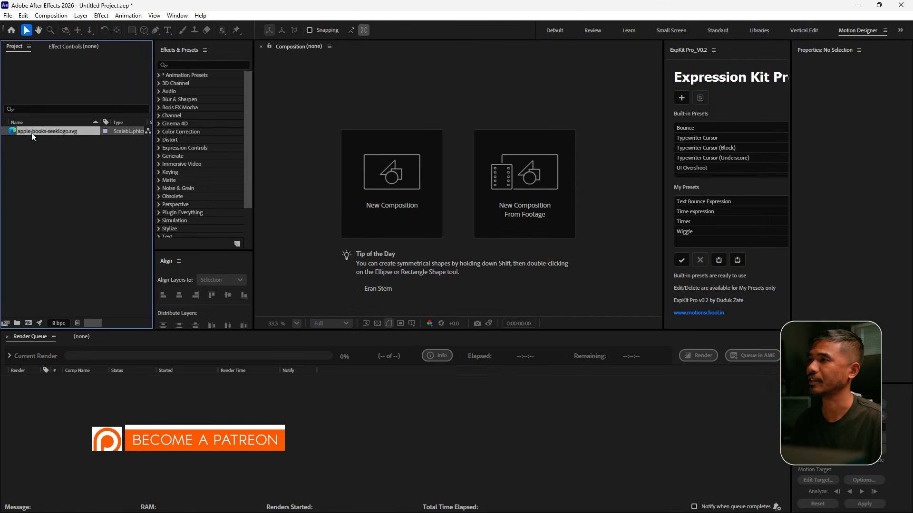
pyautogui.click(409, 195)
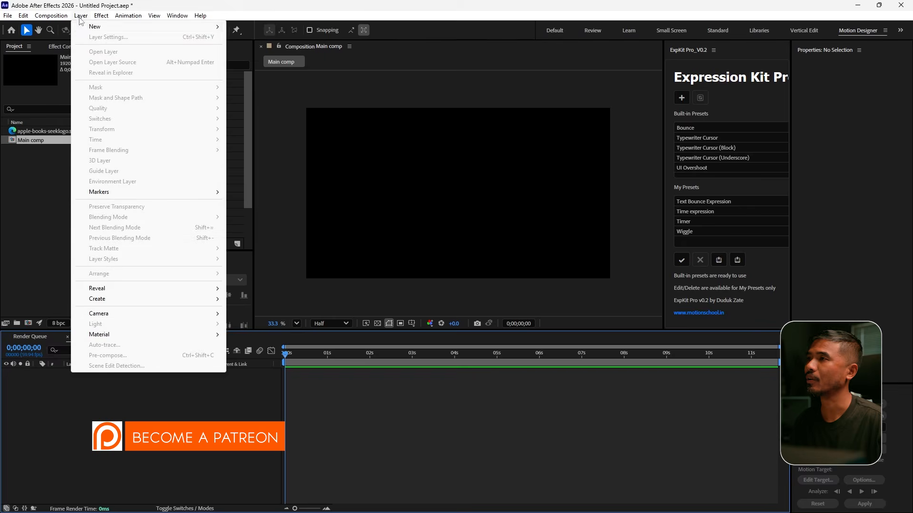
# Step: Add a 1920 x 1080 px solid named BG in light grey E8E8E8 to the composition and lock its layer
pyautogui.moveTo(191, 27)
pyautogui.click(250, 37)
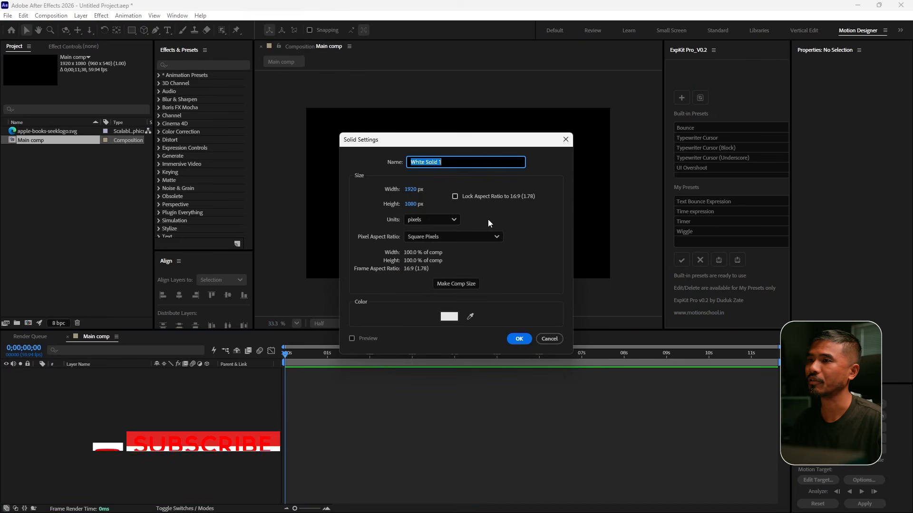
pyautogui.click(449, 317)
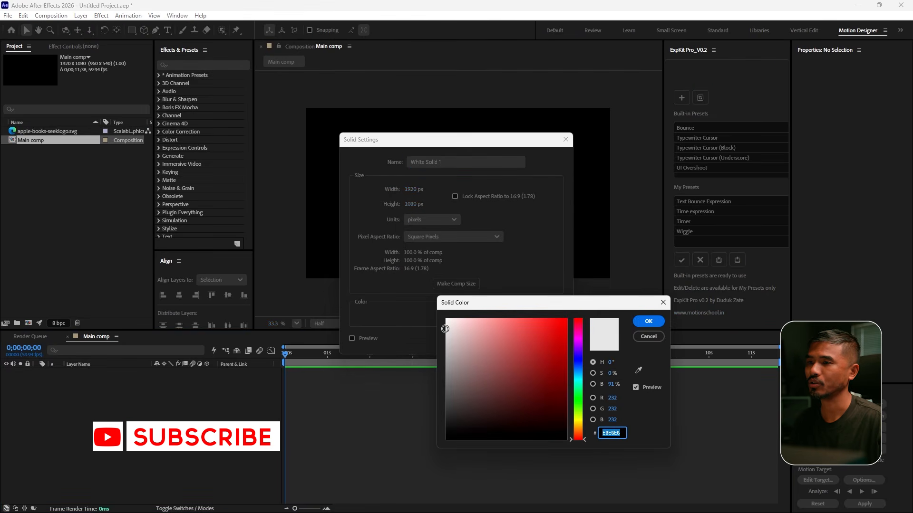
pyautogui.click(648, 321)
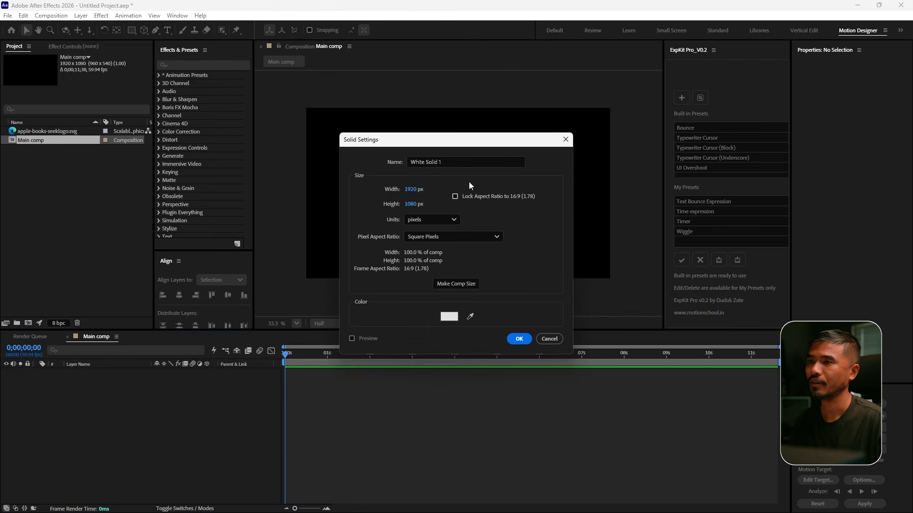
pyautogui.click(466, 162)
pyautogui.write('BG')
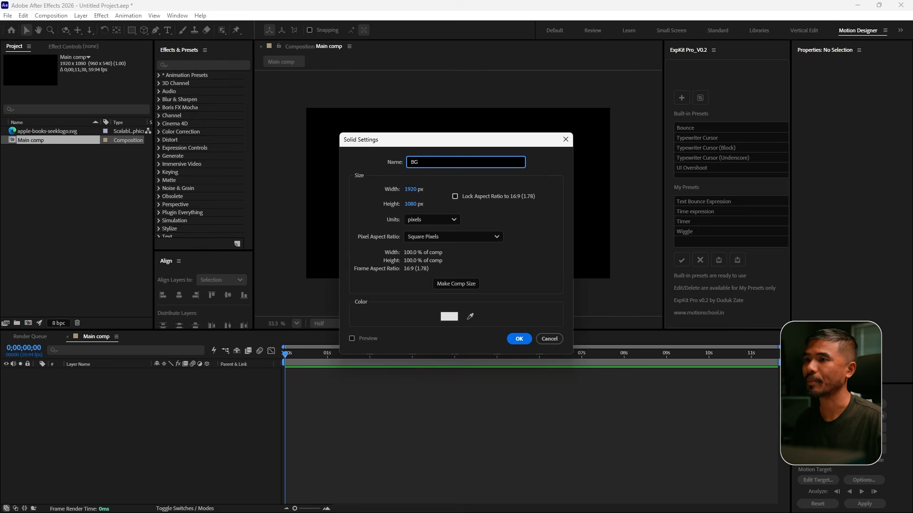
pyautogui.click(511, 340)
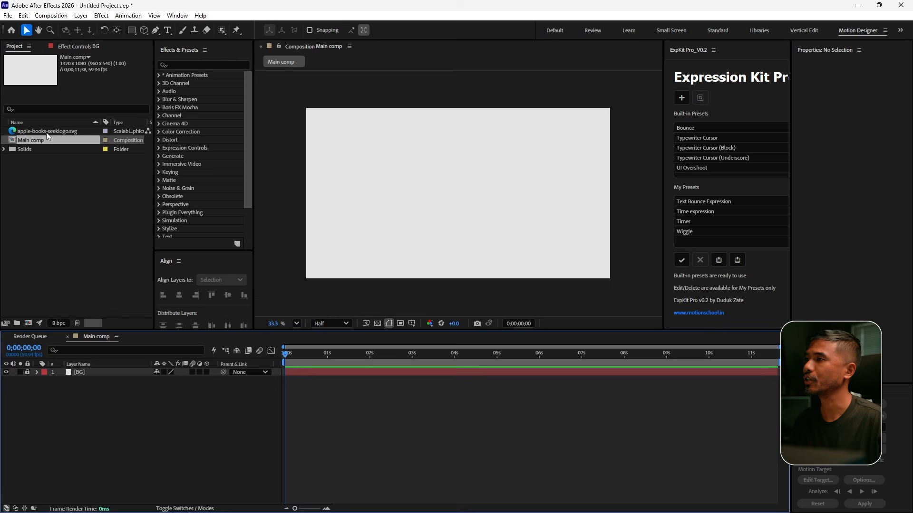
# Step: Add apple-books-seeklogo.svg to the composition as a layer above BG
pyautogui.click(34, 133)
pyautogui.moveTo(48, 135); pyautogui.dragTo(178, 369)
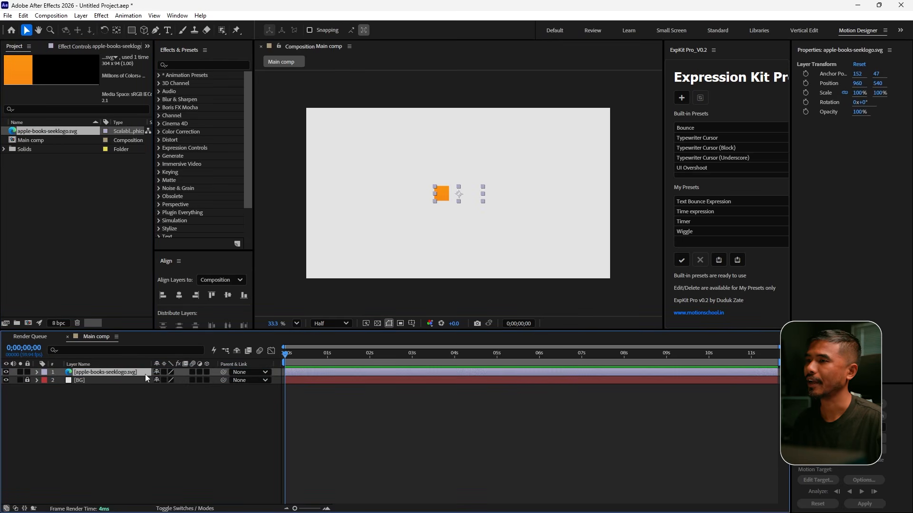
pyautogui.scroll(3, 449, 226)
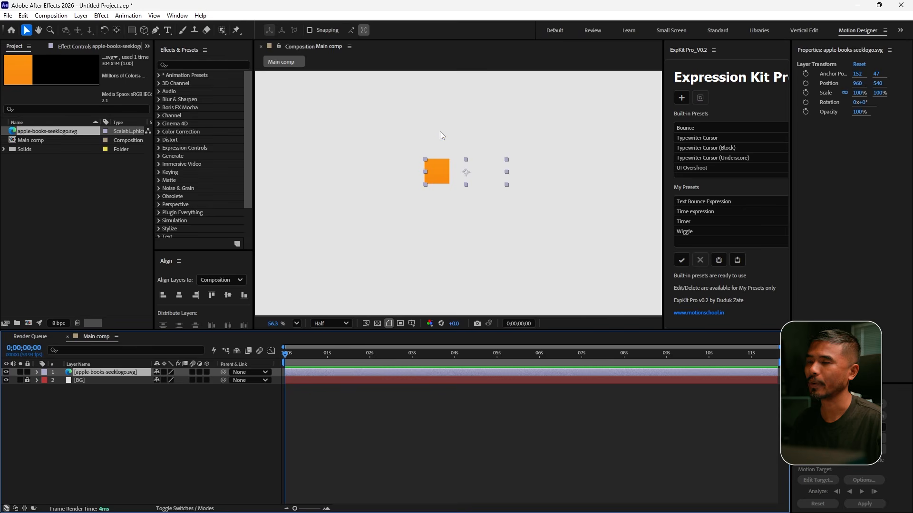
pyautogui.scroll(-2, 456, 208)
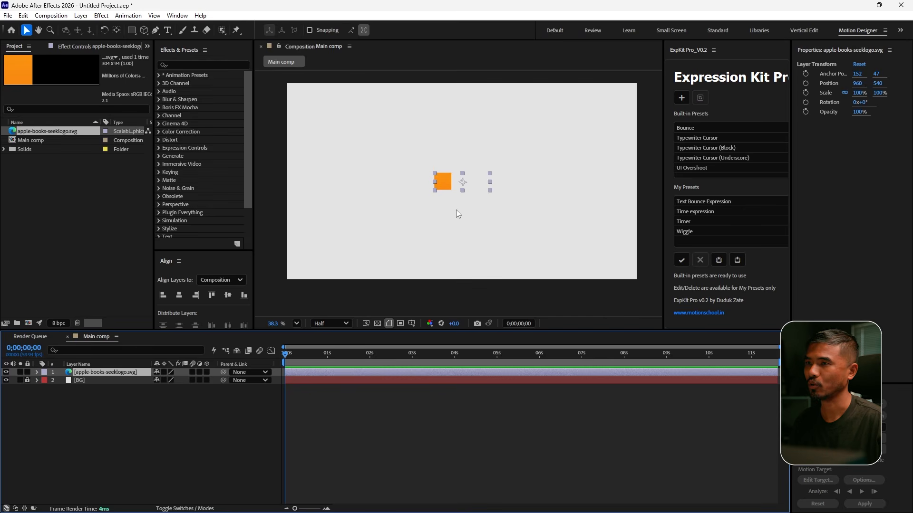
# Step: Create shapes from the apple-books-seeklogo.svg vector layer and delete the original SVG layer
pyautogui.rightClick(113, 373)
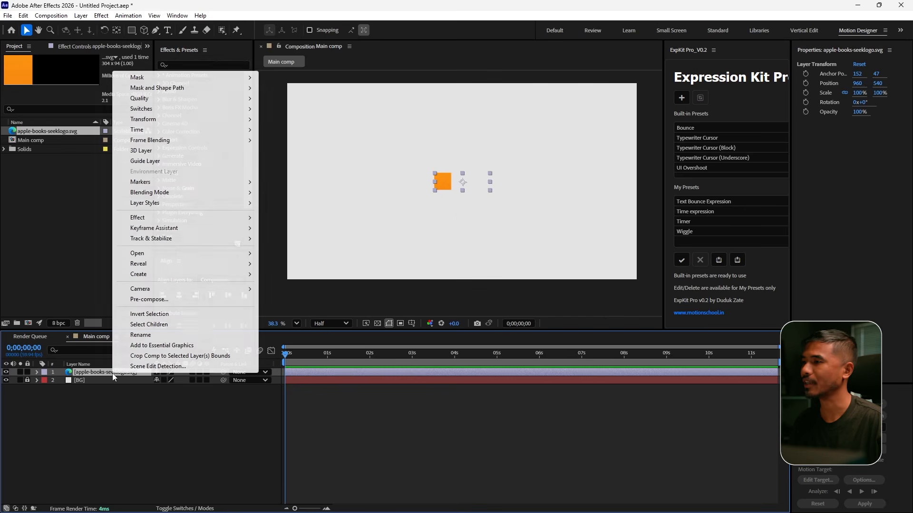
pyautogui.moveTo(143, 274)
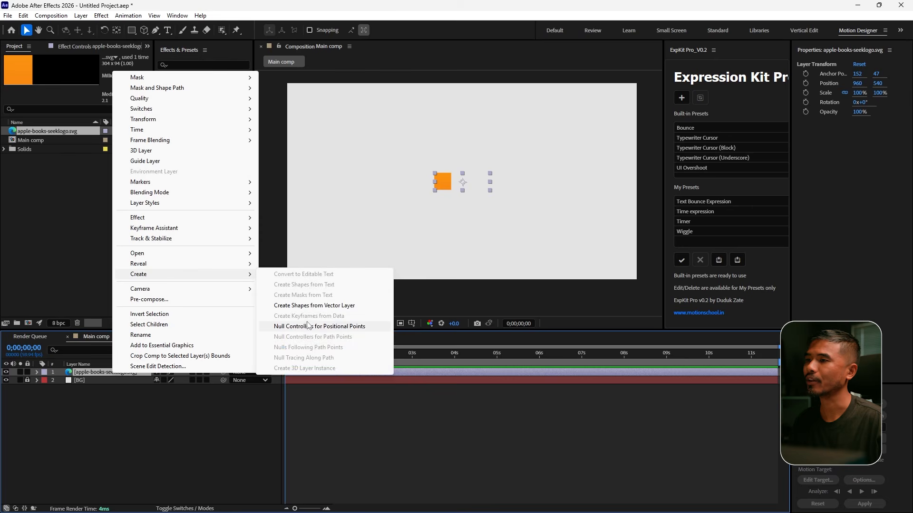
pyautogui.click(320, 307)
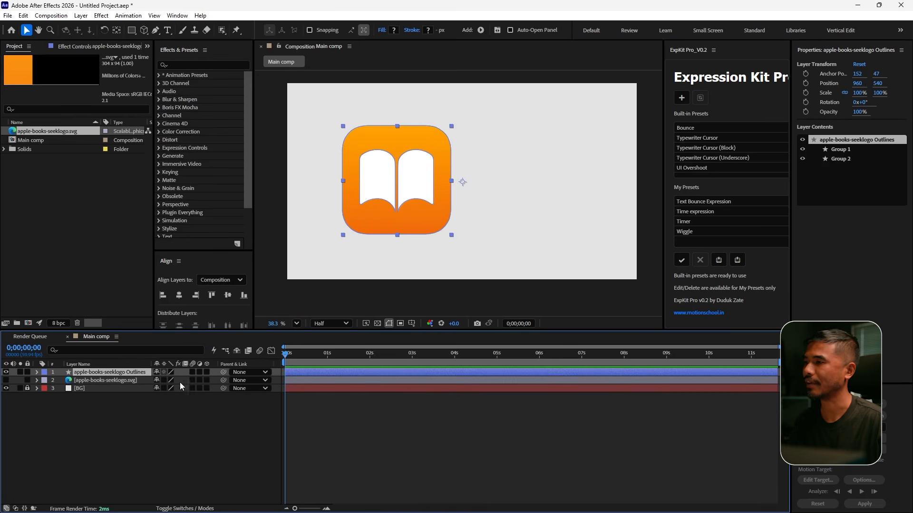
pyautogui.click(101, 382)
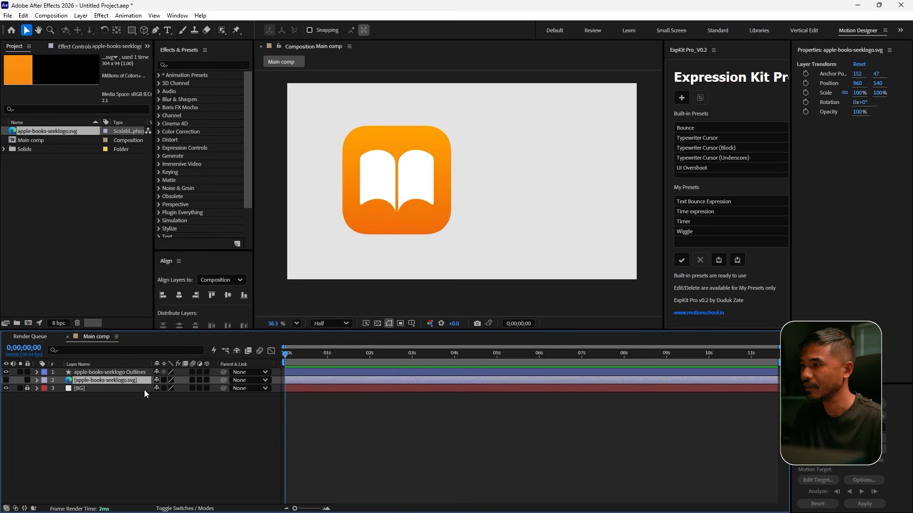
pyautogui.press('Delete')
# Step: Center the anchor point on the logo outlines and align the layer to the composition's horizontal and vertical center
pyautogui.click(106, 372)
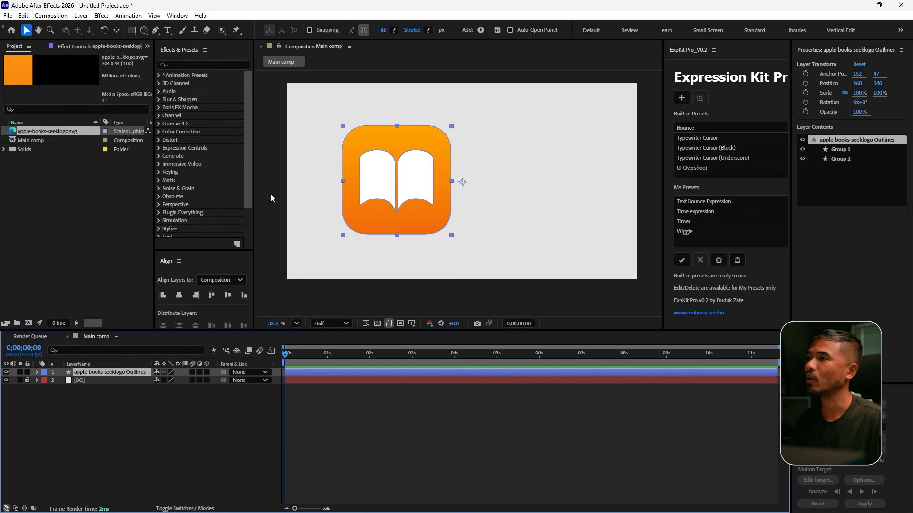
pyautogui.doubleClick(118, 30)
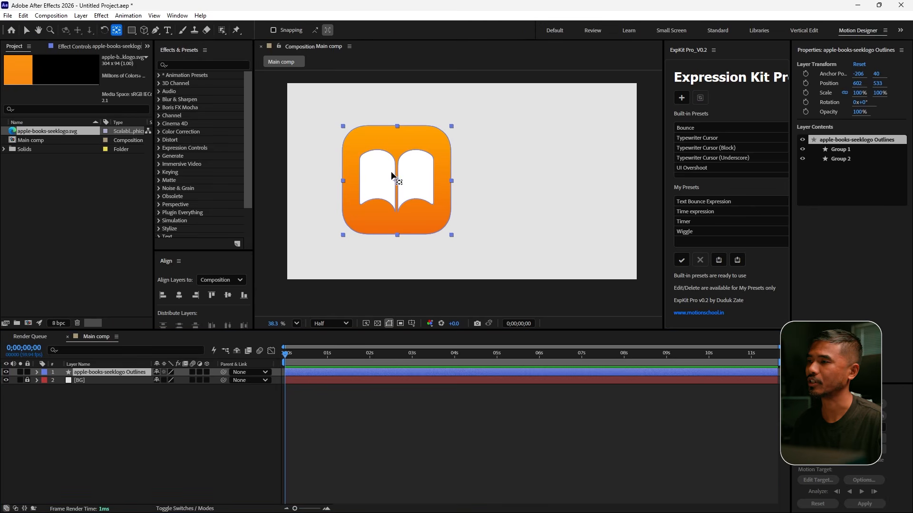
pyautogui.click(179, 295)
pyautogui.click(227, 295)
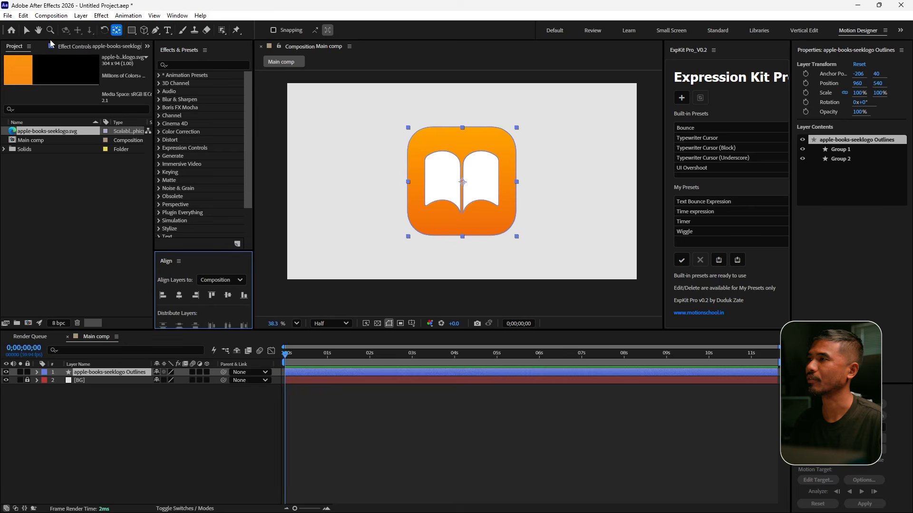
# Step: Set the scale of the logo outlines layer to 35%
pyautogui.click(27, 31)
pyautogui.press('s')
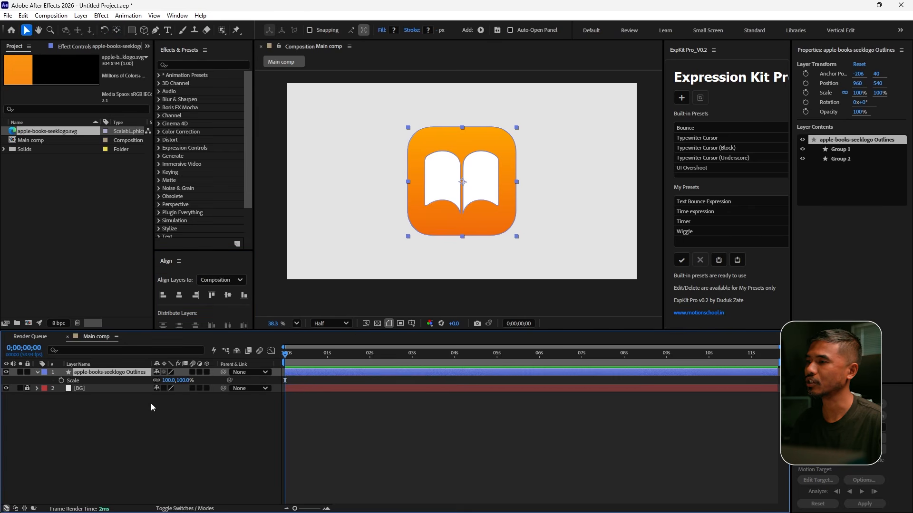
pyautogui.click(172, 380)
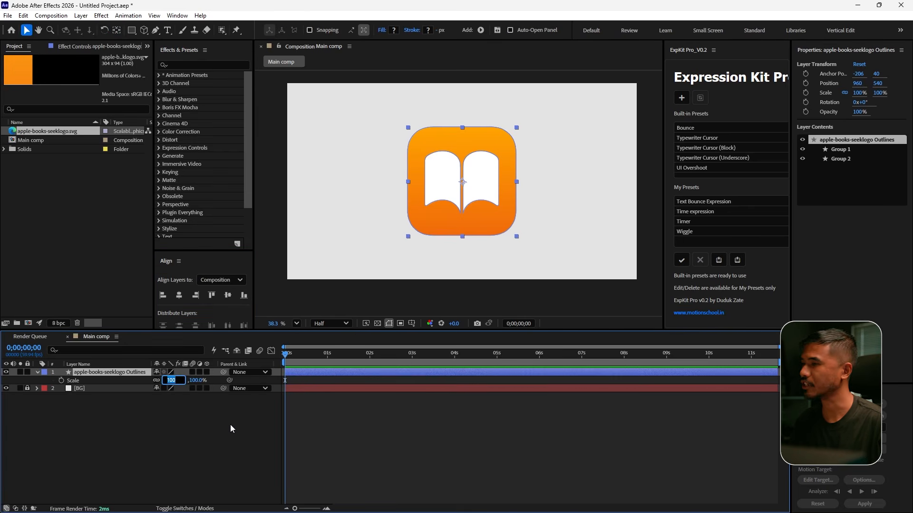
pyautogui.write('35')
pyautogui.press('Return')
# Step: Rename the logo outlines layer as Logo
pyautogui.press('Return')
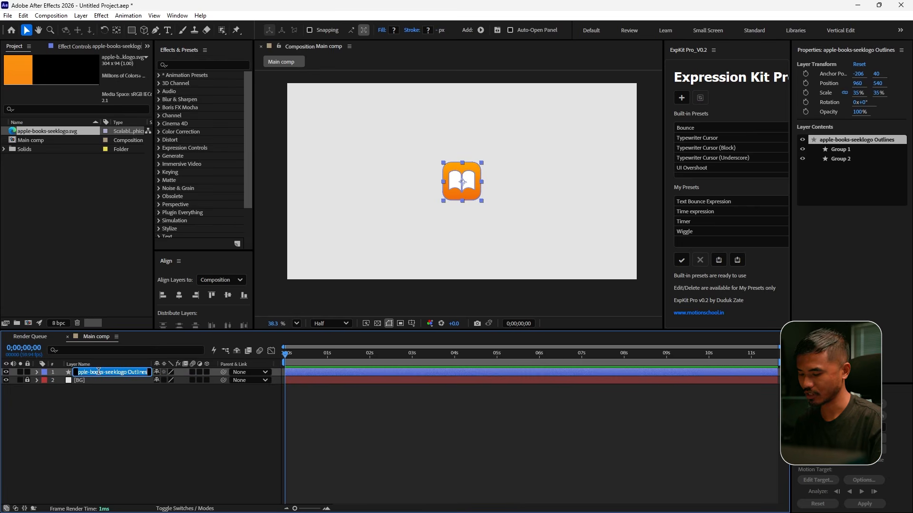
pyautogui.write('Logo')
pyautogui.click(43, 381)
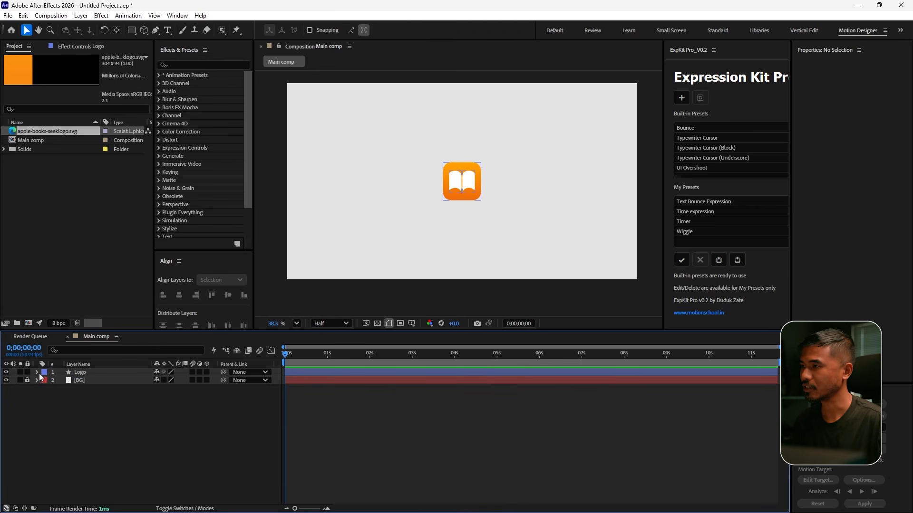
# Step: Expand the Logo layer's contents and check which artwork Group 1 and Group 2 contain, switching Group 2's visibility off and on
pyautogui.click(37, 373)
pyautogui.click(44, 388)
pyautogui.click(46, 381)
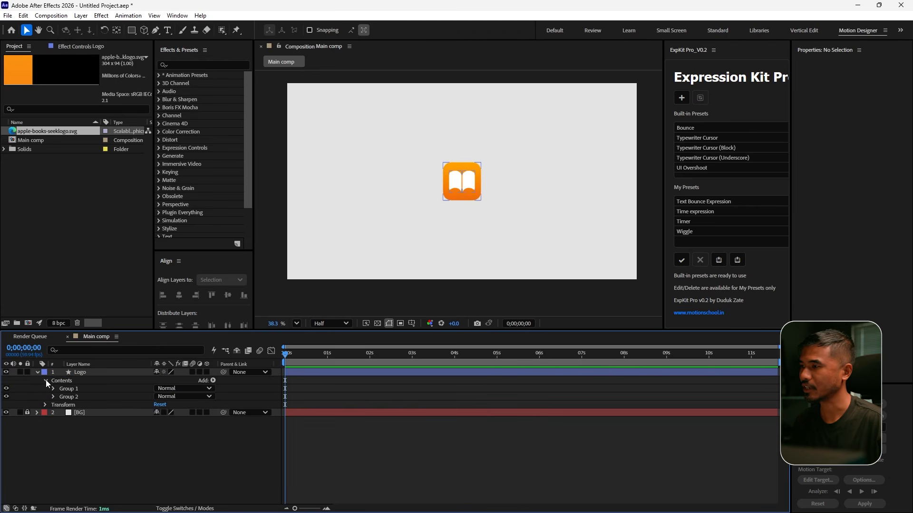
pyautogui.click(71, 388)
pyautogui.scroll(3, 473, 208)
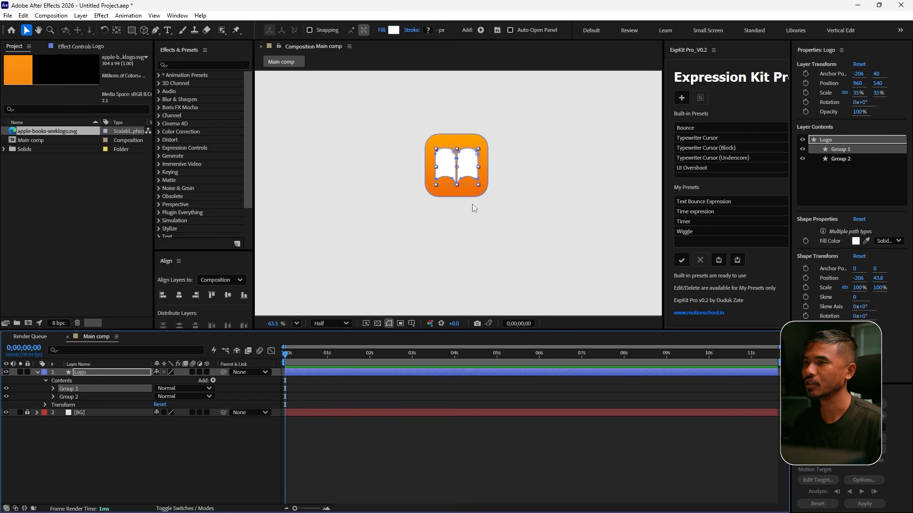
pyautogui.hotkey('ctrl', 'shift', 'a')
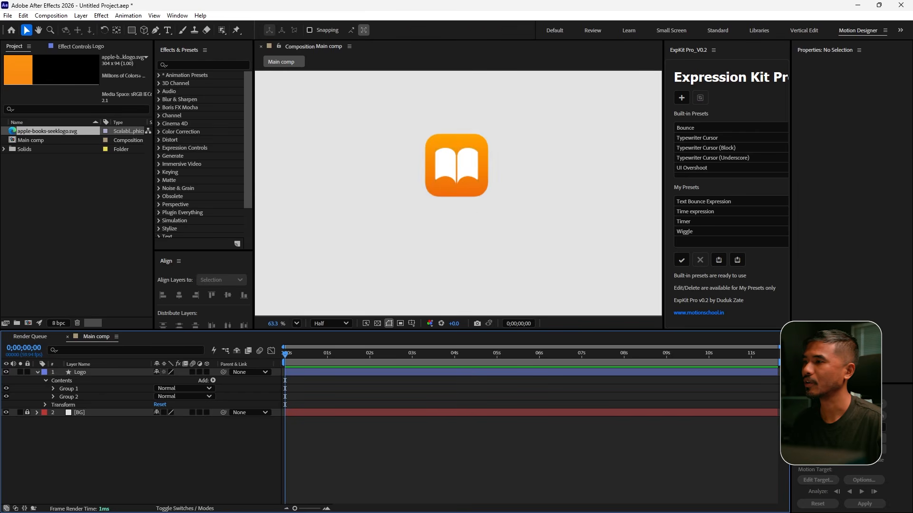
pyautogui.click(6, 397)
pyautogui.click(7, 397)
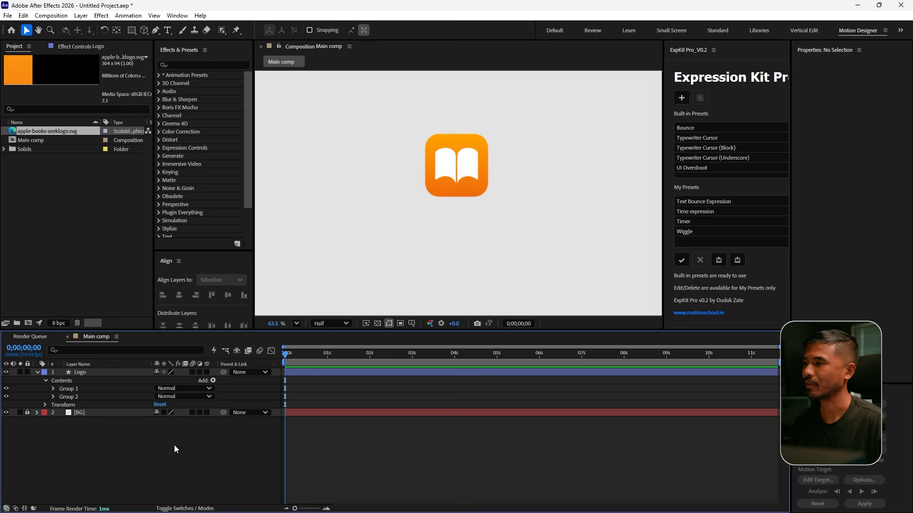
# Step: Examine the path points of Group 2, the orange rounded square, and collapse the group again
pyautogui.click(72, 397)
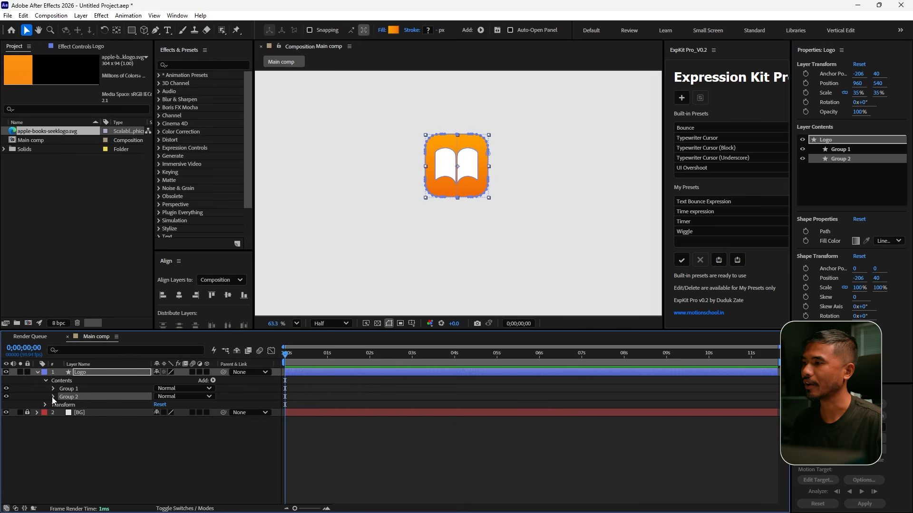
pyautogui.click(54, 397)
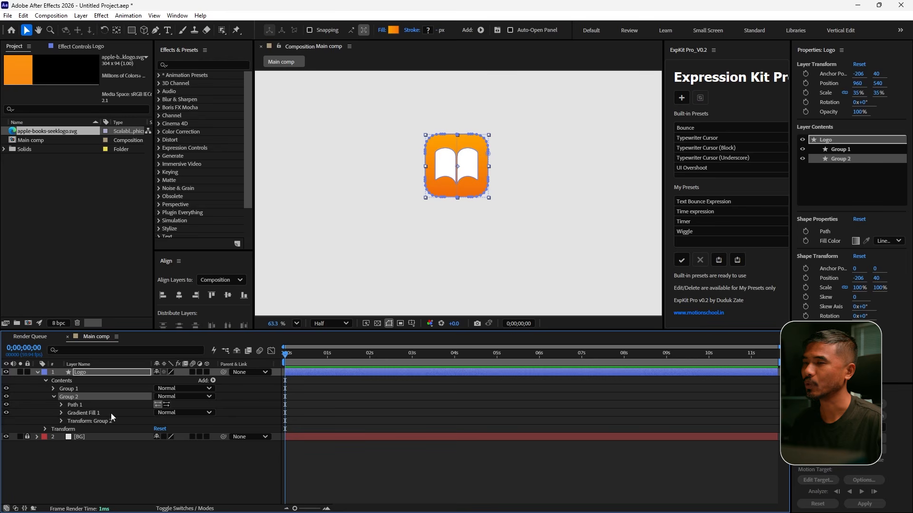
pyautogui.click(85, 461)
pyautogui.click(73, 399)
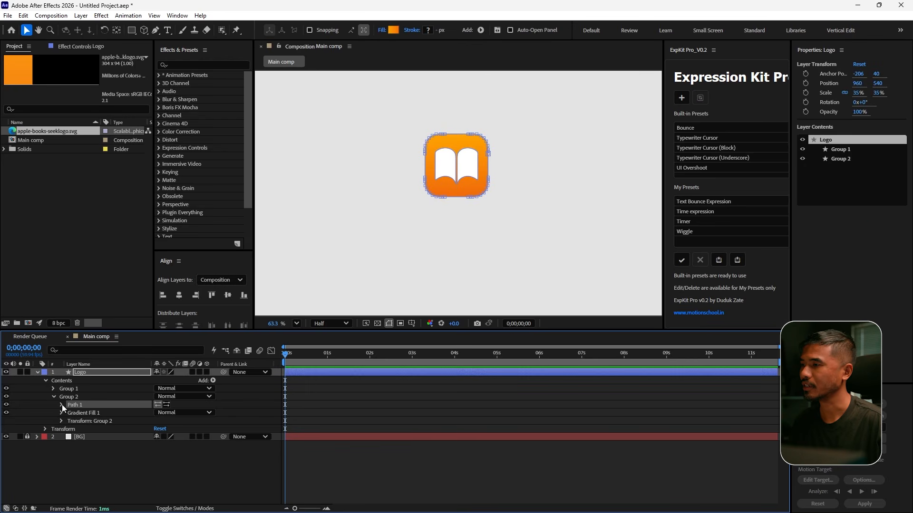
pyautogui.click(62, 405)
pyautogui.click(93, 413)
pyautogui.scroll(5, 455, 159)
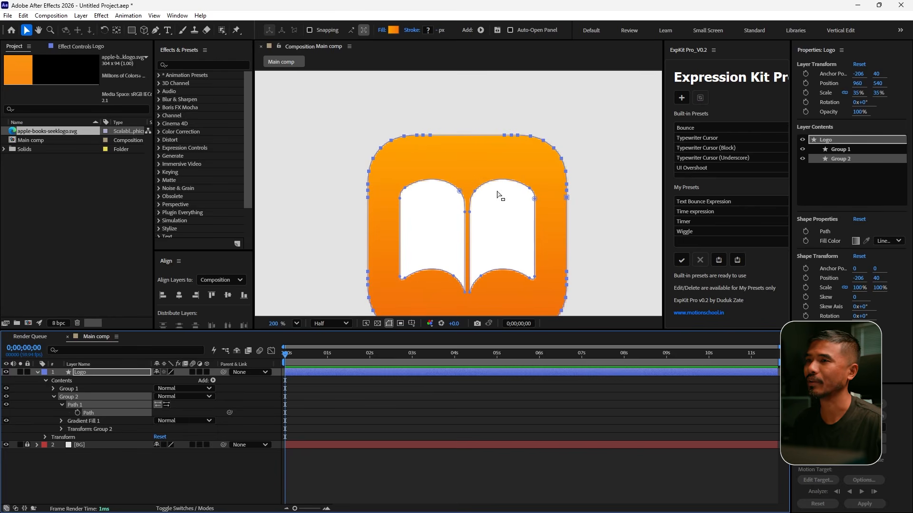
pyautogui.scroll(-1, 392, 152)
pyautogui.press('F2')
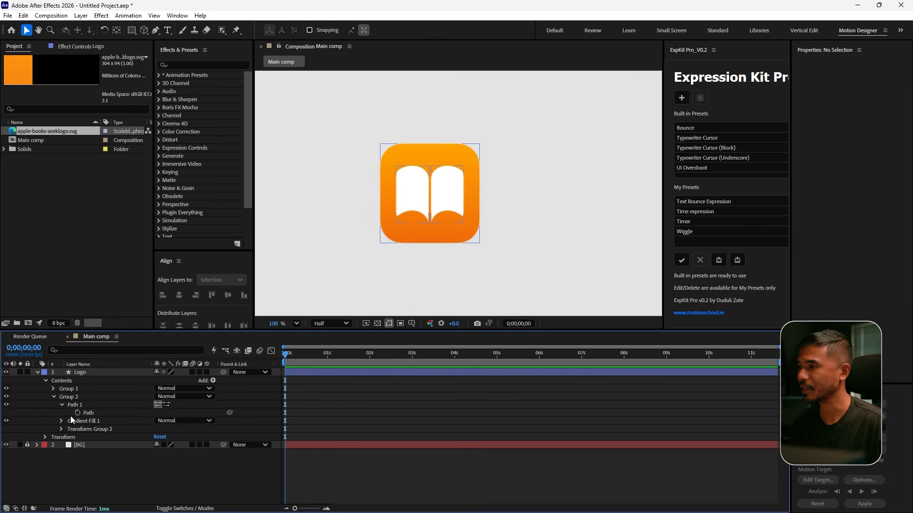
pyautogui.click(54, 398)
# Step: Draw a white rectangle about 598 x 598 px inside the Logo layer, covering the orange icon from corner to corner
pyautogui.click(93, 374)
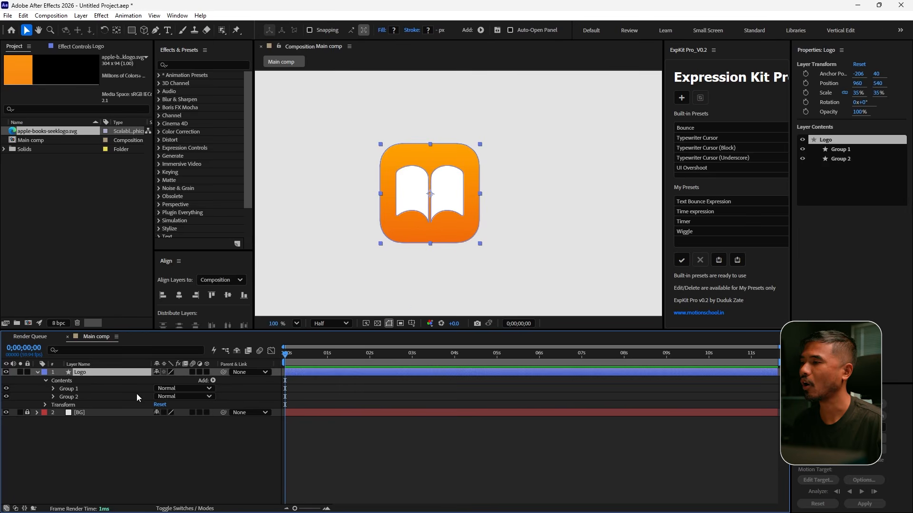
pyautogui.click(133, 33)
pyautogui.scroll(2, 395, 195)
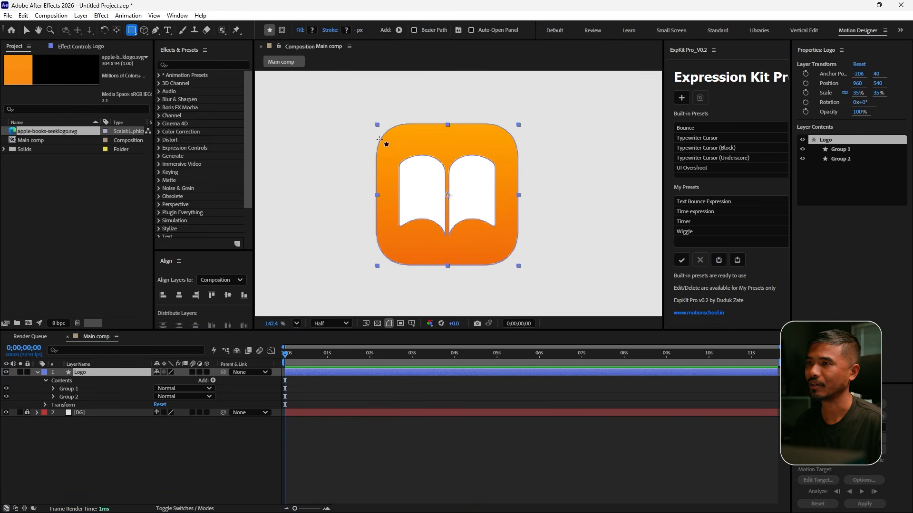
pyautogui.moveTo(377, 125); pyautogui.dragTo(518, 266)
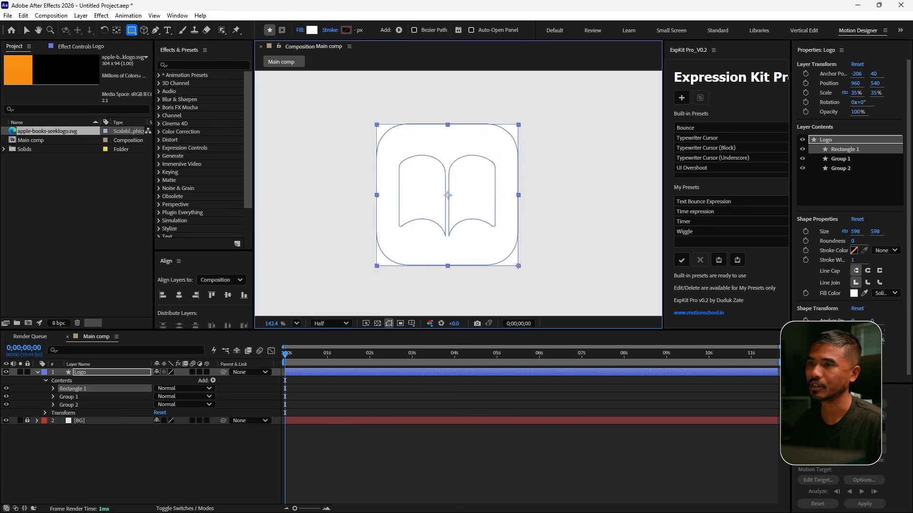
# Step: Rename the new rectangle in the Logo contents as BG and move it below Group 2
pyautogui.click(67, 390)
pyautogui.press('Return')
pyautogui.write('BG')
pyautogui.press('Return')
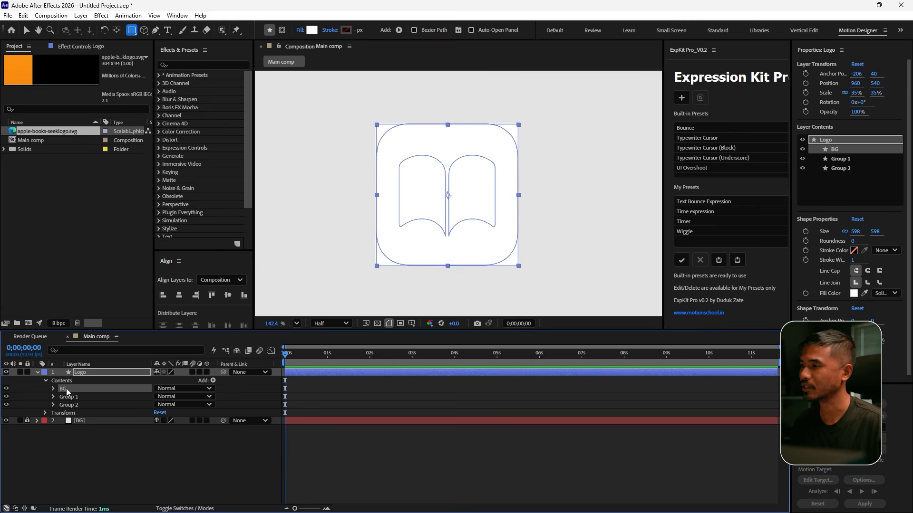
pyautogui.moveTo(67, 389); pyautogui.dragTo(75, 407)
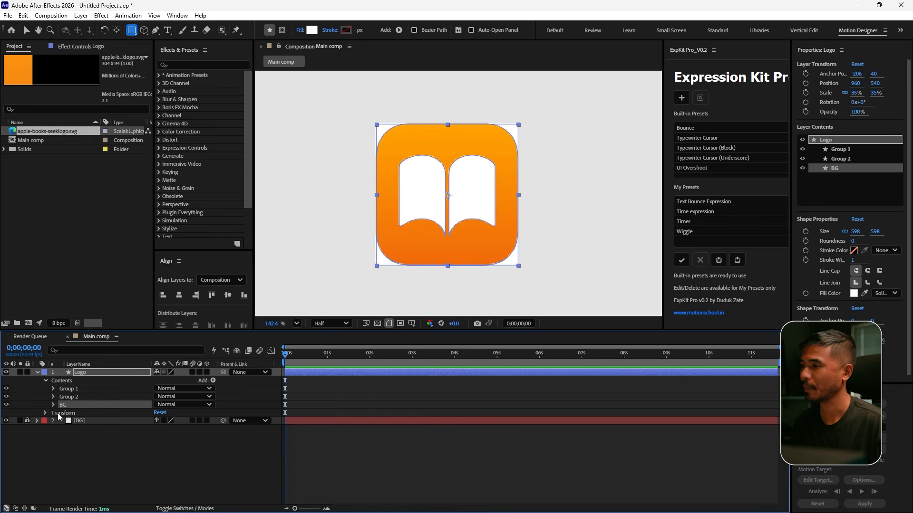
# Step: Set the roundness of the BG rectangle path to 133 to match the rounded corners of the orange icon
pyautogui.click(53, 405)
pyautogui.click(53, 405)
pyautogui.click(53, 404)
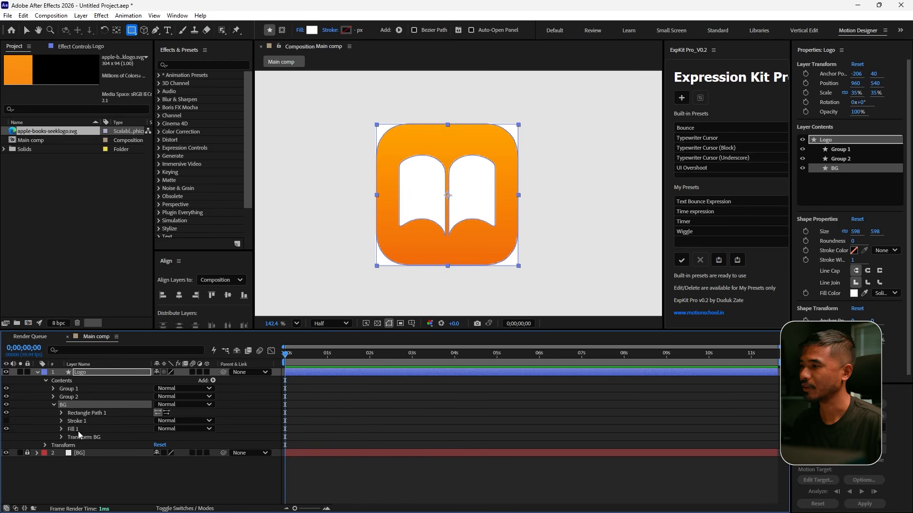
pyautogui.click(61, 413)
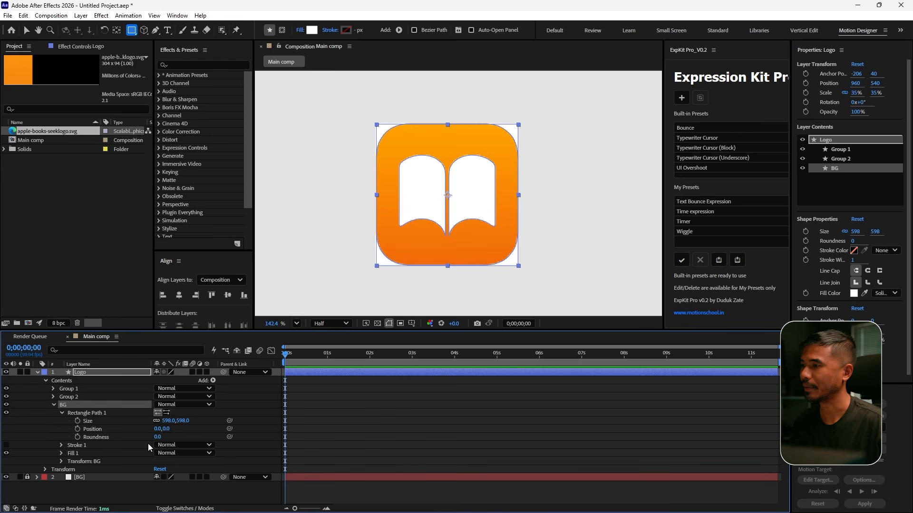
pyautogui.moveTo(158, 437); pyautogui.dragTo(229, 442)
pyautogui.scroll(2, 476, 102)
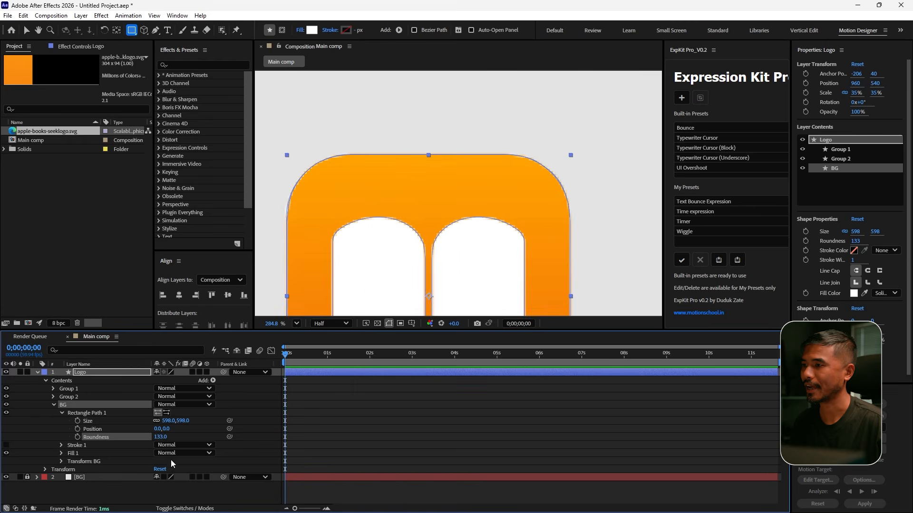
pyautogui.scroll(-2, 428, 212)
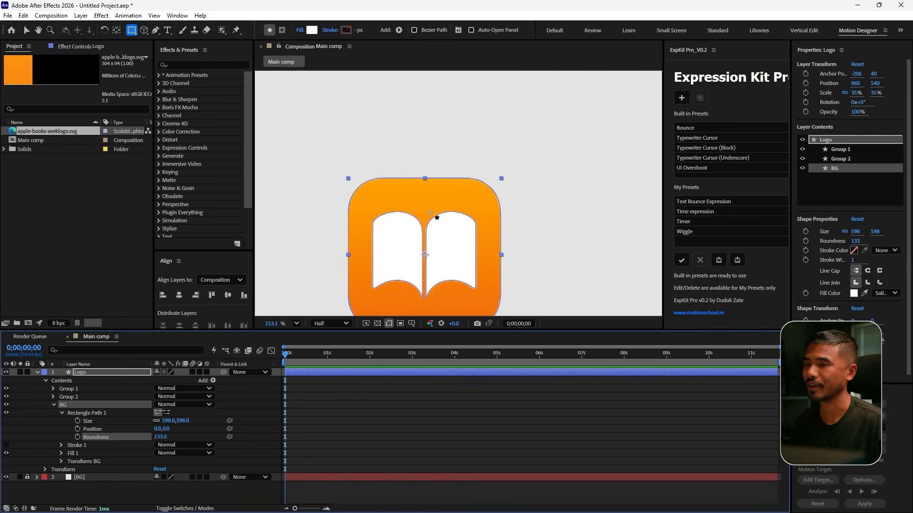
pyautogui.moveTo(468, 287); pyautogui.dragTo(485, 226)
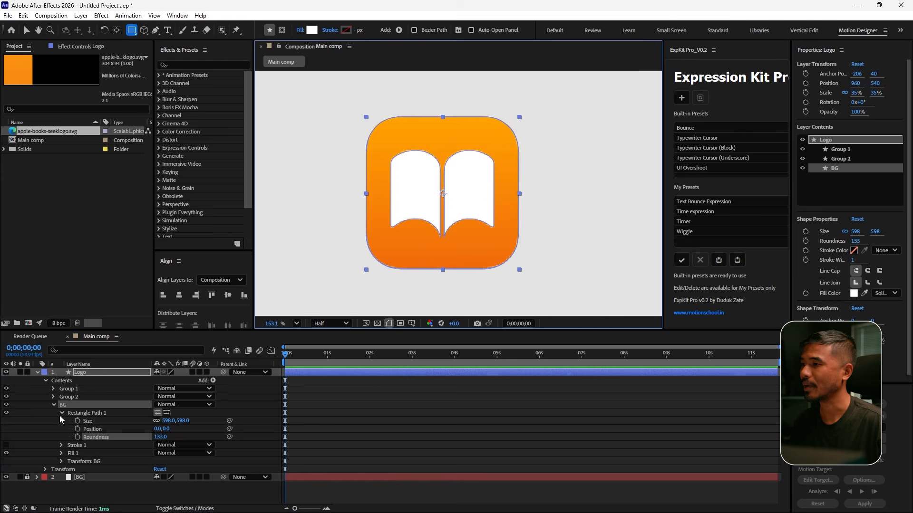
# Step: Change the BG rectangle's fill to orange F47C16, sampled from the original icon artwork
pyautogui.click(24, 32)
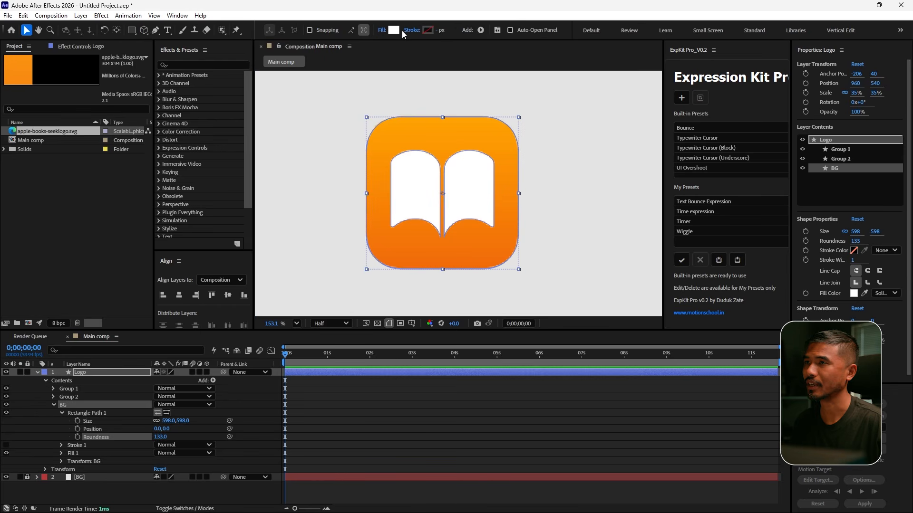
pyautogui.click(393, 30)
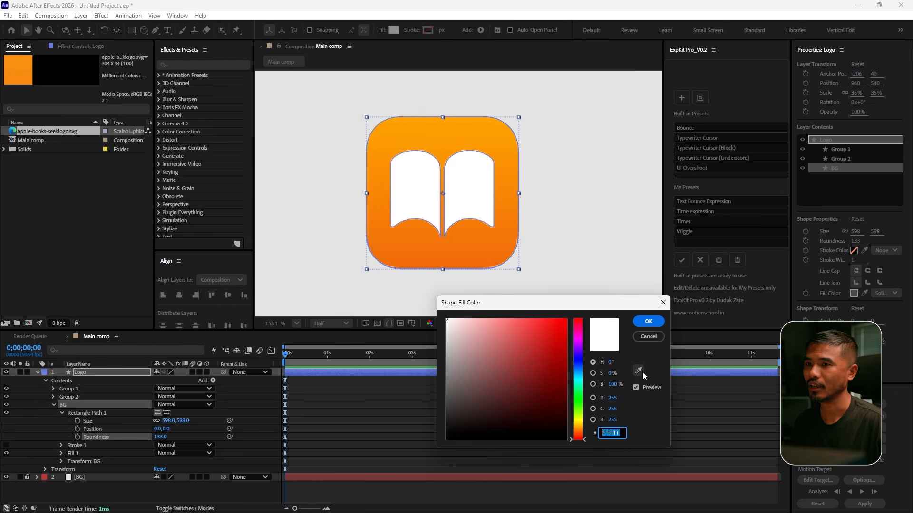
pyautogui.click(639, 371)
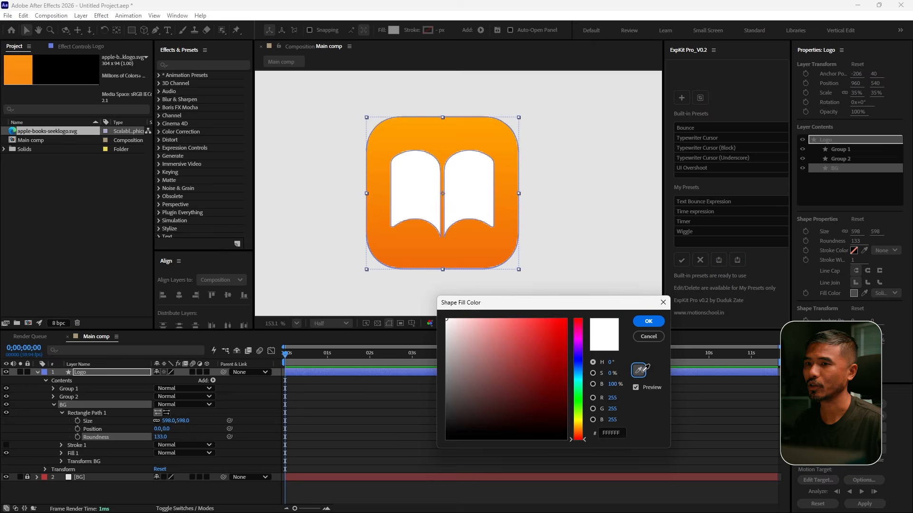
pyautogui.click(461, 238)
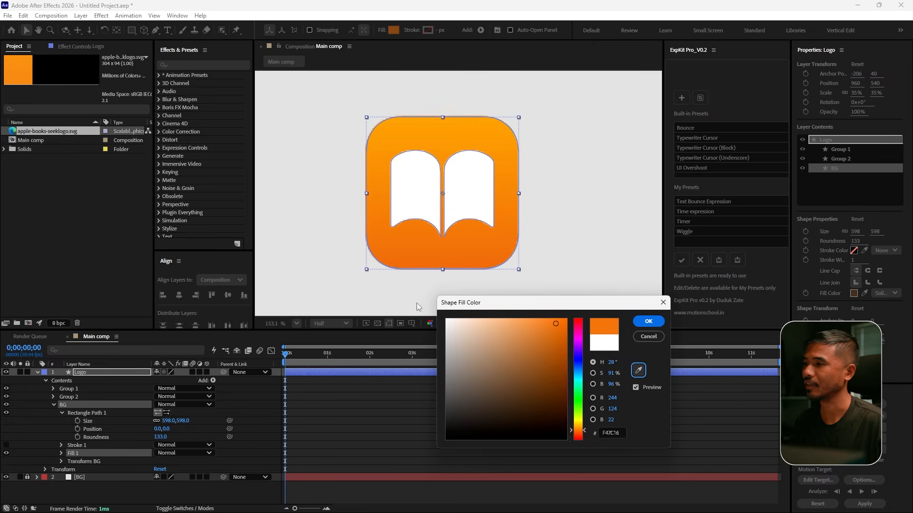
pyautogui.click(648, 322)
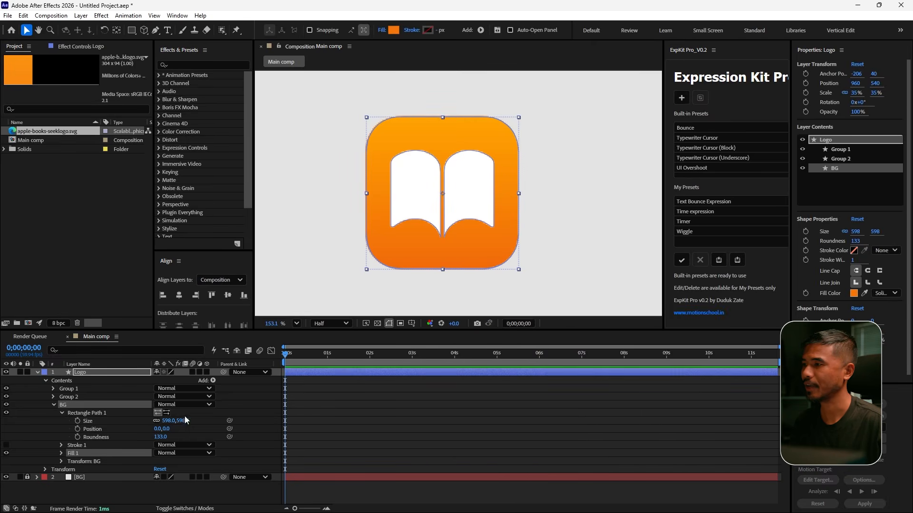
# Step: Delete Group 2 from the Logo contents and select the BG rectangle
pyautogui.click(54, 404)
pyautogui.click(69, 397)
pyautogui.press('Delete')
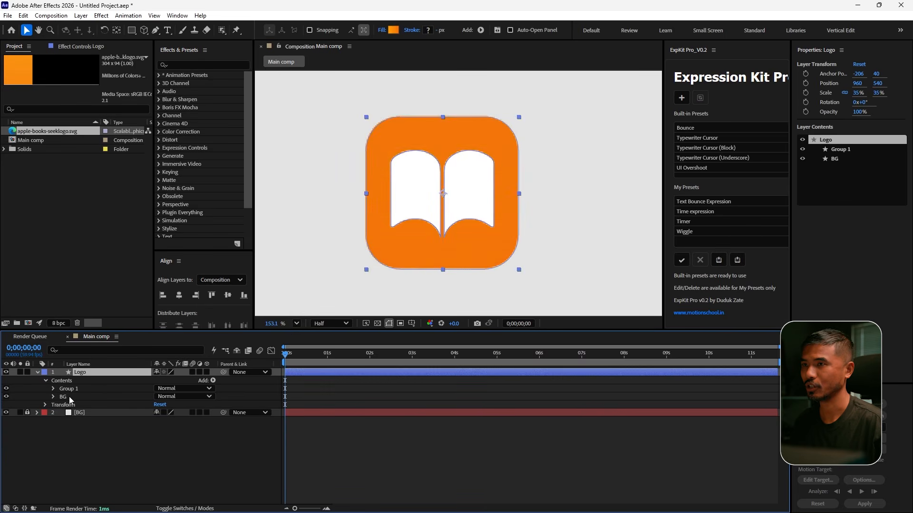
pyautogui.click(77, 397)
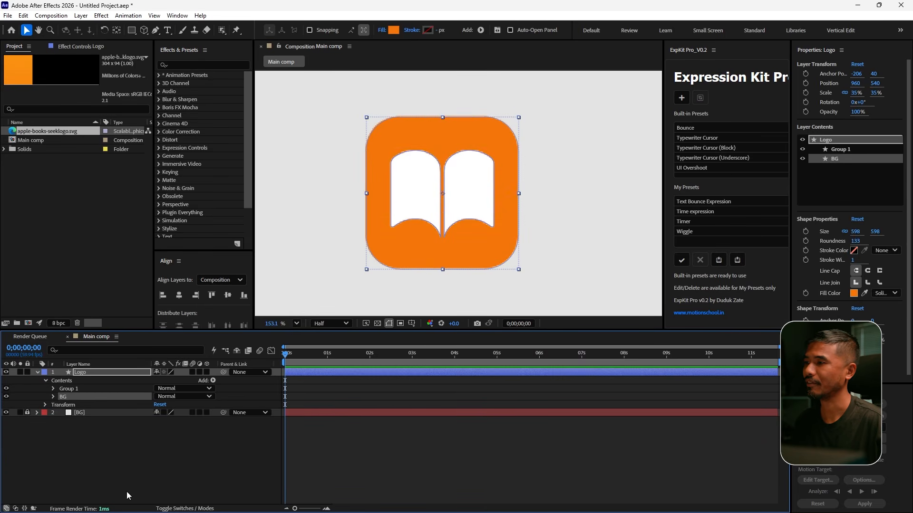
# Step: Rename Group 1 in the Logo contents as Book and collapse the Logo layer
pyautogui.click(67, 389)
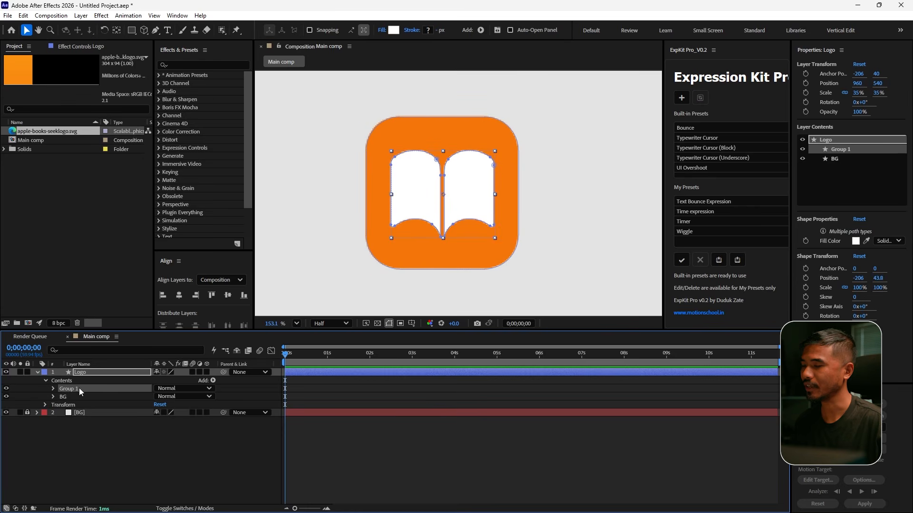
pyautogui.press('Return')
pyautogui.write('Bo')
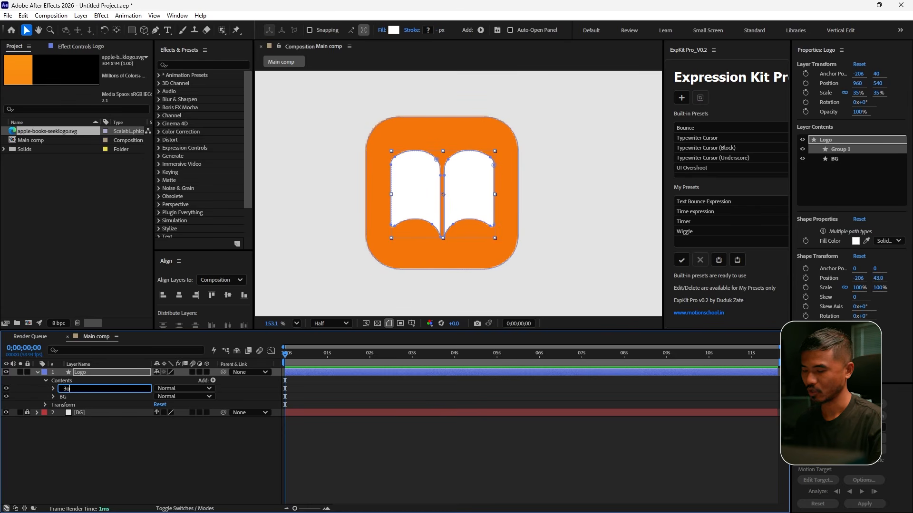
pyautogui.write('ok')
pyautogui.press('Return')
pyautogui.click(58, 422)
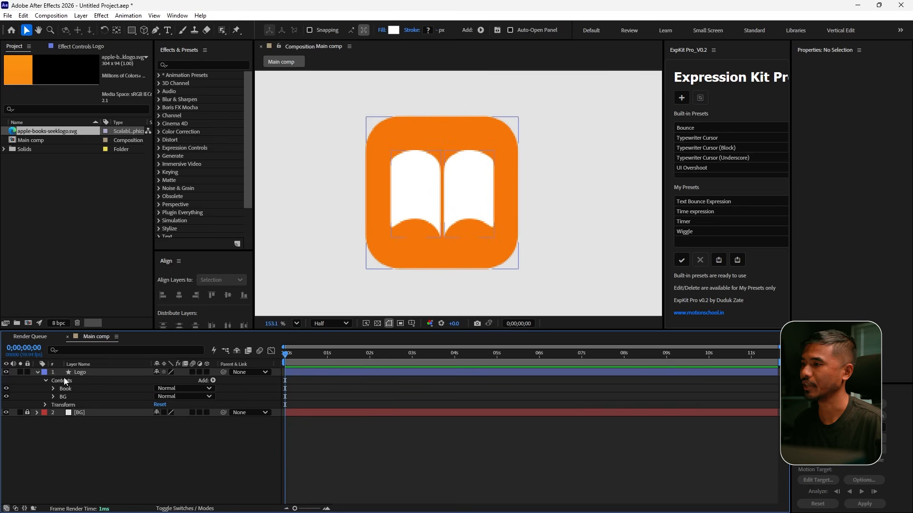
pyautogui.click(62, 388)
pyautogui.click(46, 380)
pyautogui.click(38, 372)
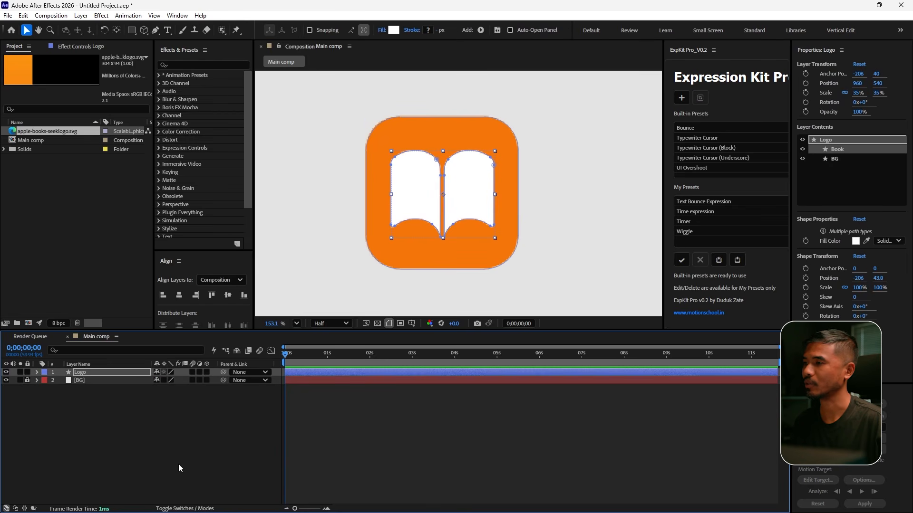
# Step: Duplicate the Logo layer and hide the original below the copy
pyautogui.click(179, 464)
pyautogui.scroll(-4, 547, 228)
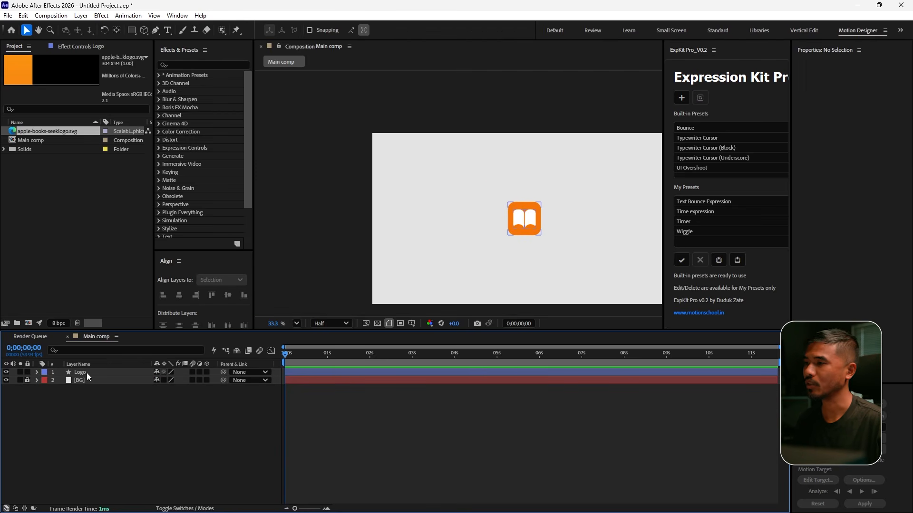
pyautogui.click(87, 374)
pyautogui.hotkey('ctrl', 'd')
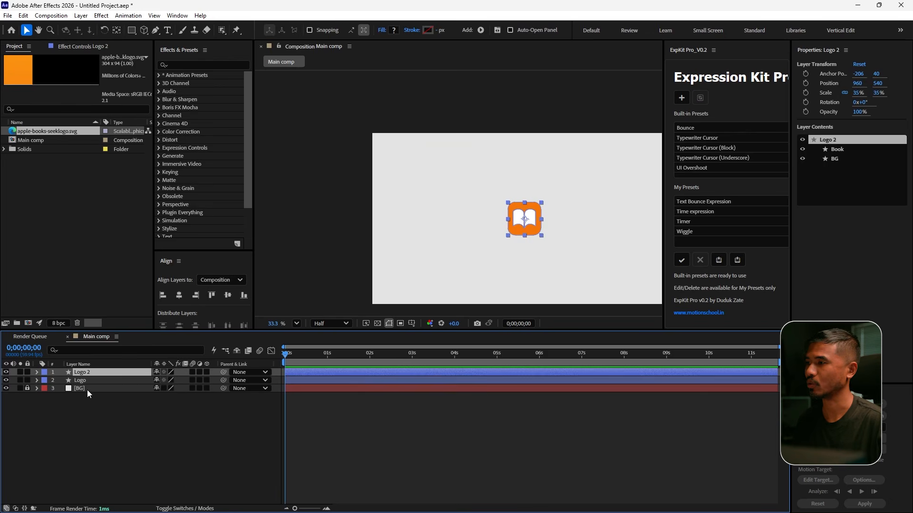
pyautogui.click(75, 380)
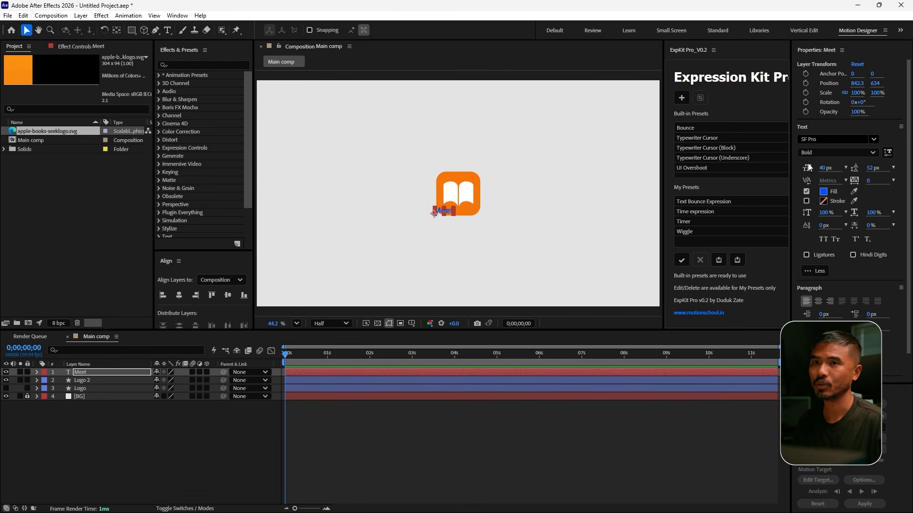
# Step: Set the Meet text's fill to black (000000) and center it horizontally and vertically in the composition
pyautogui.click(824, 191)
pyautogui.moveTo(477, 418); pyautogui.dragTo(446, 439)
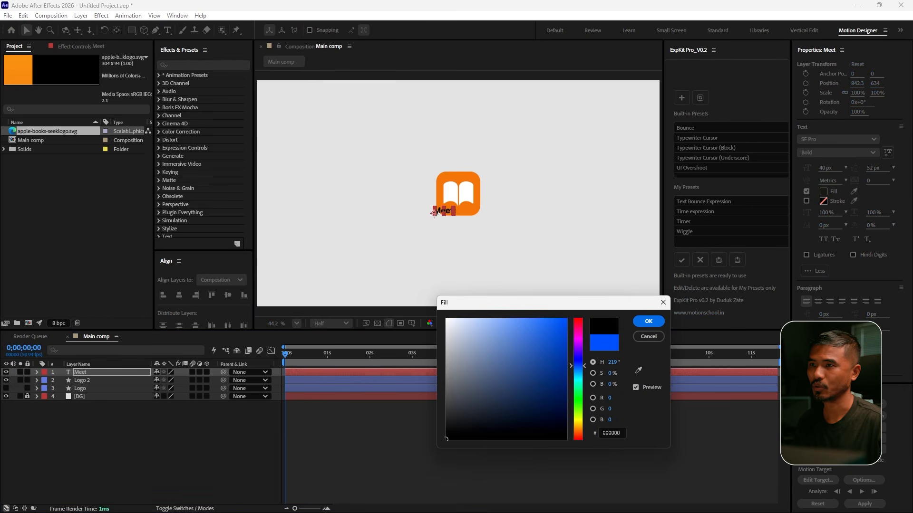
pyautogui.click(649, 322)
pyautogui.click(179, 295)
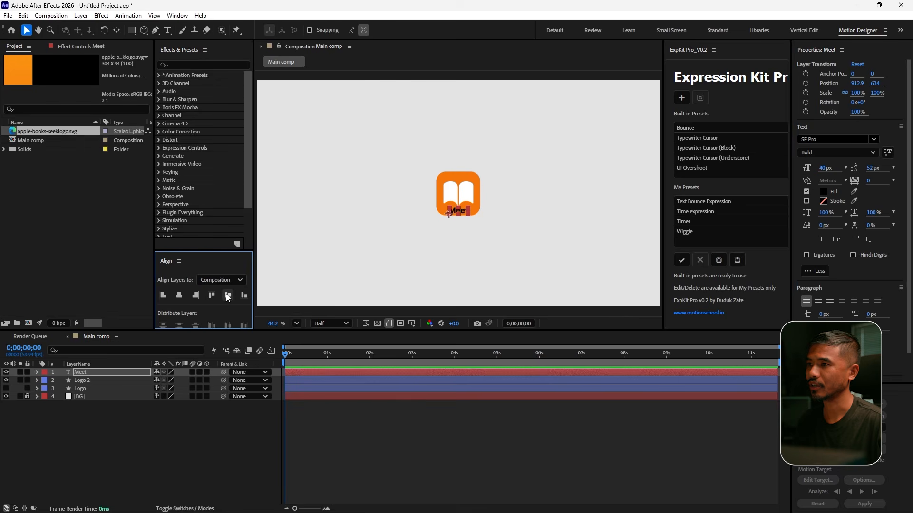
pyautogui.click(227, 296)
pyautogui.scroll(5, 492, 183)
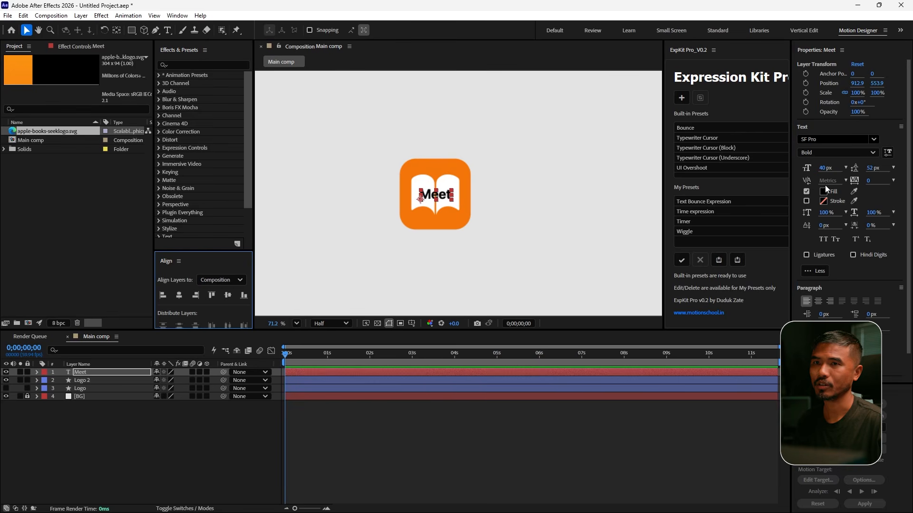
# Step: Set the Meet text to 80 px in the Black font style and center it in the composition again
pyautogui.click(826, 169)
pyautogui.write('80')
pyautogui.press('Return')
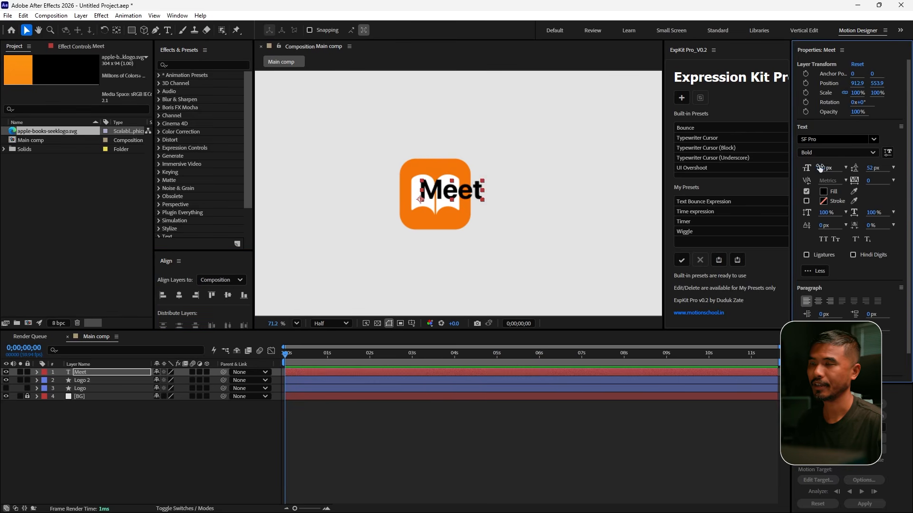
pyautogui.click(179, 295)
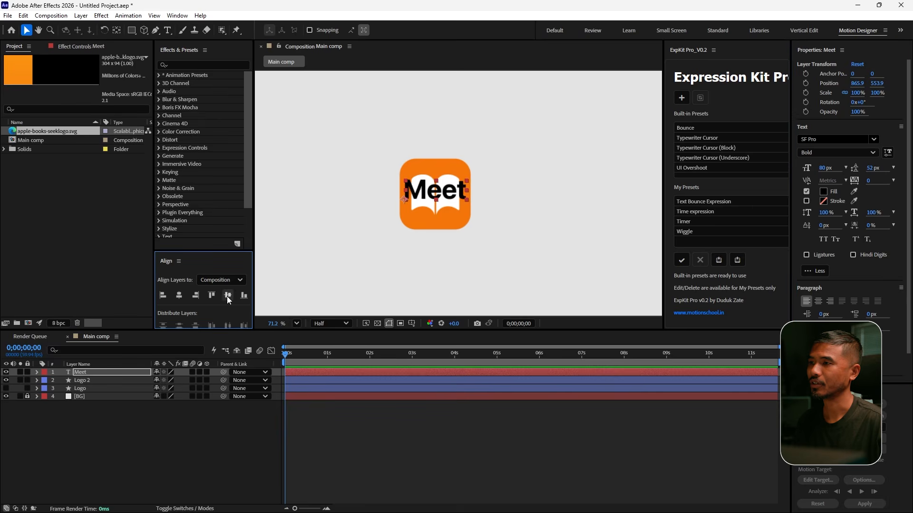
pyautogui.click(228, 296)
pyautogui.click(837, 152)
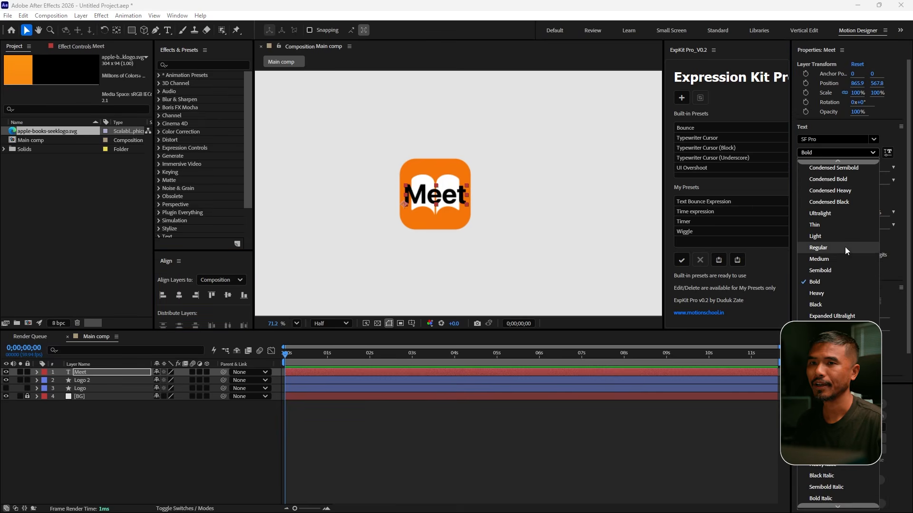
pyautogui.click(826, 305)
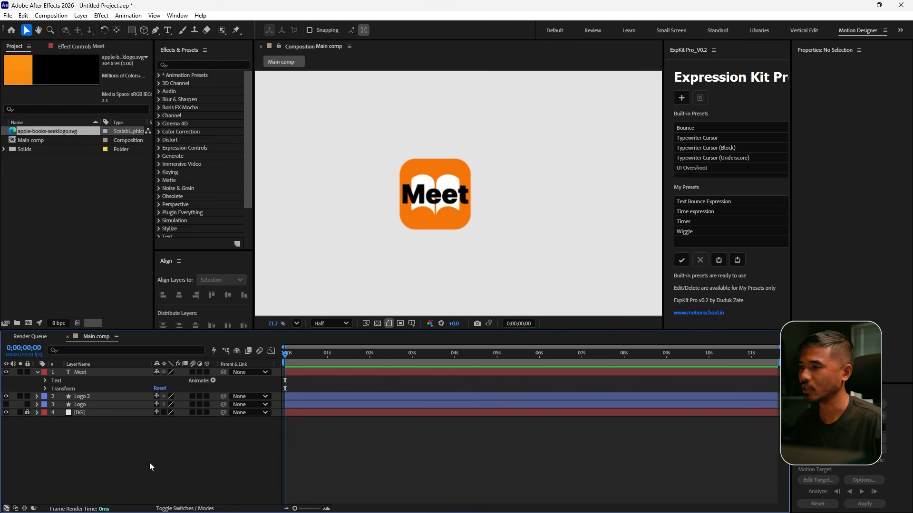
# Step: Add a Position text animator to the Meet layer and set its position to 0, -50
pyautogui.click(213, 381)
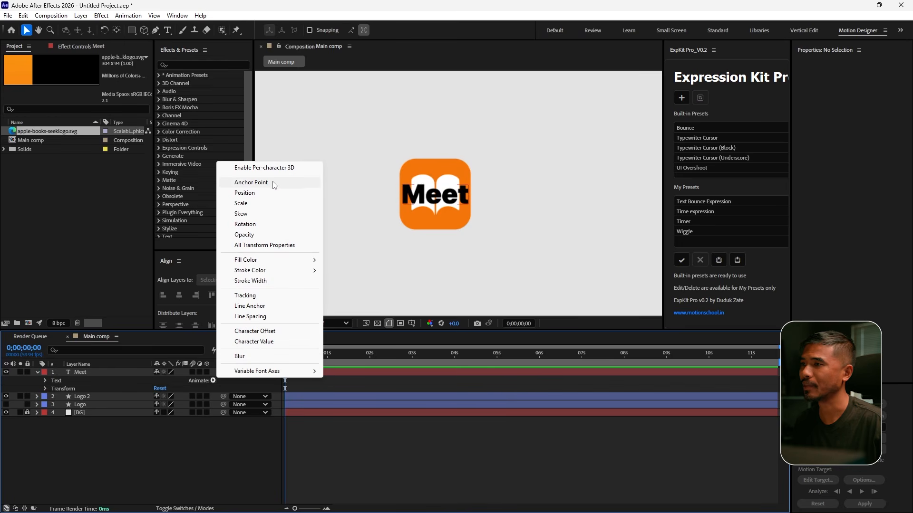
pyautogui.click(263, 193)
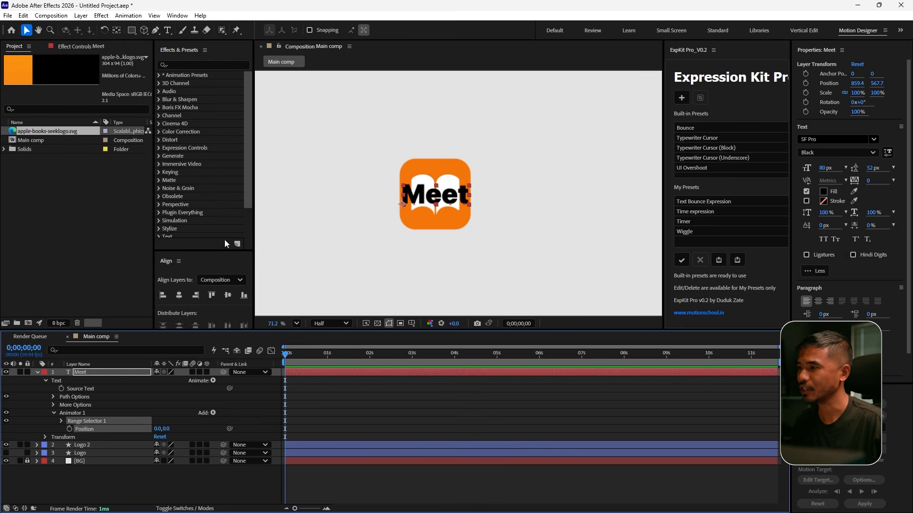
pyautogui.click(168, 430)
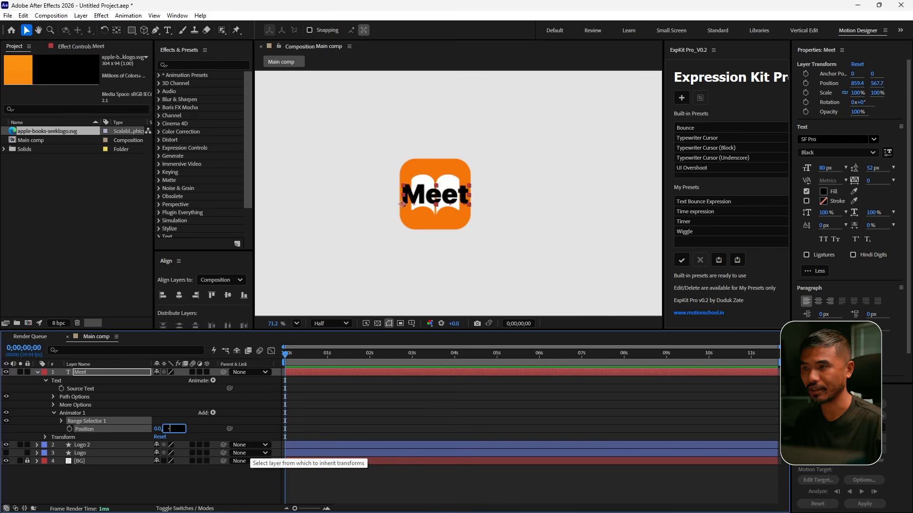
pyautogui.write('-50')
pyautogui.press('Return')
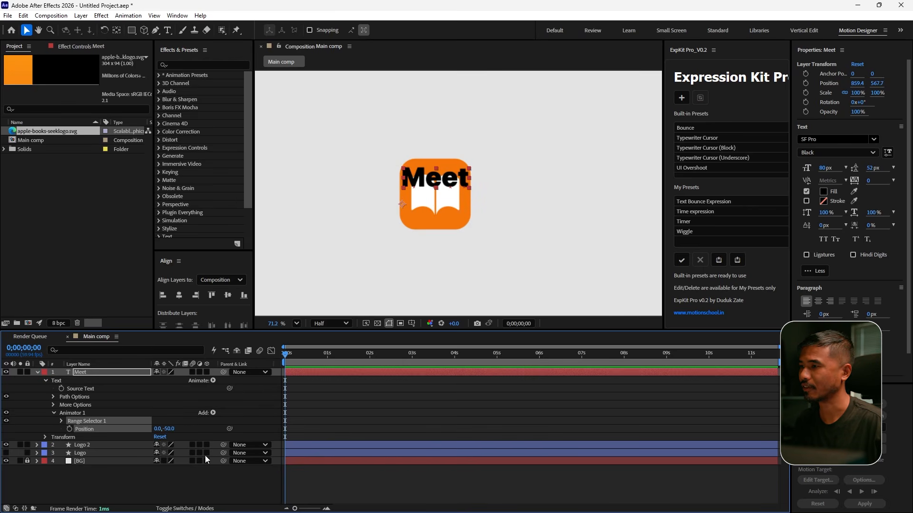
# Step: Add an Opacity property to the Meet layer's Animator 1 and set it to 0%
pyautogui.click(213, 413)
pyautogui.moveTo(243, 416)
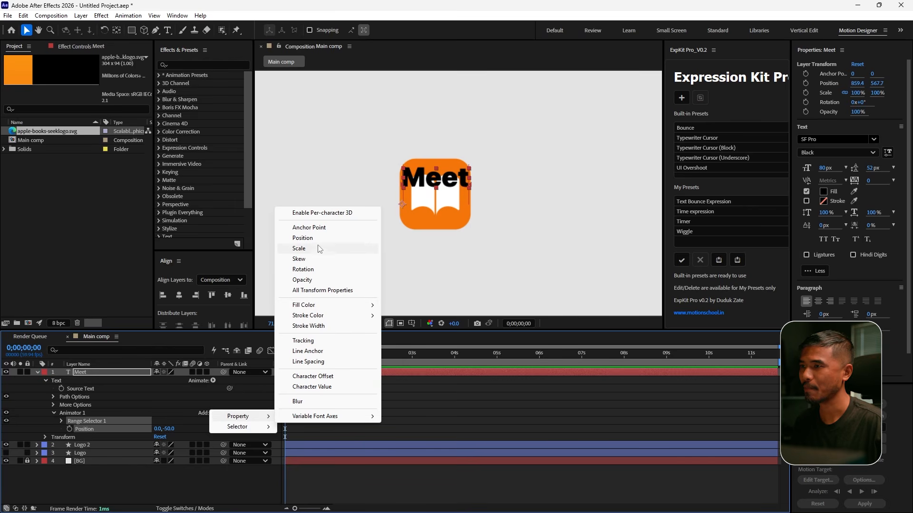
pyautogui.click(317, 280)
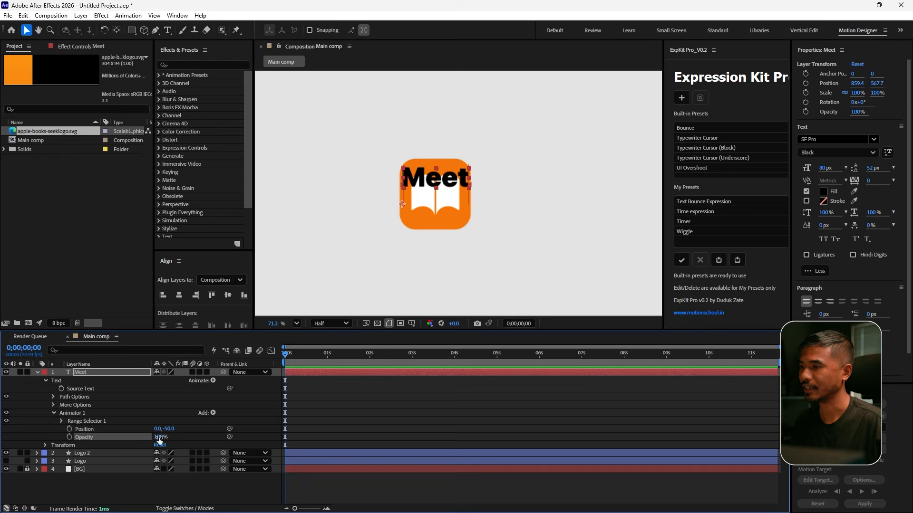
pyautogui.click(157, 437)
pyautogui.write('0')
pyautogui.press('Return')
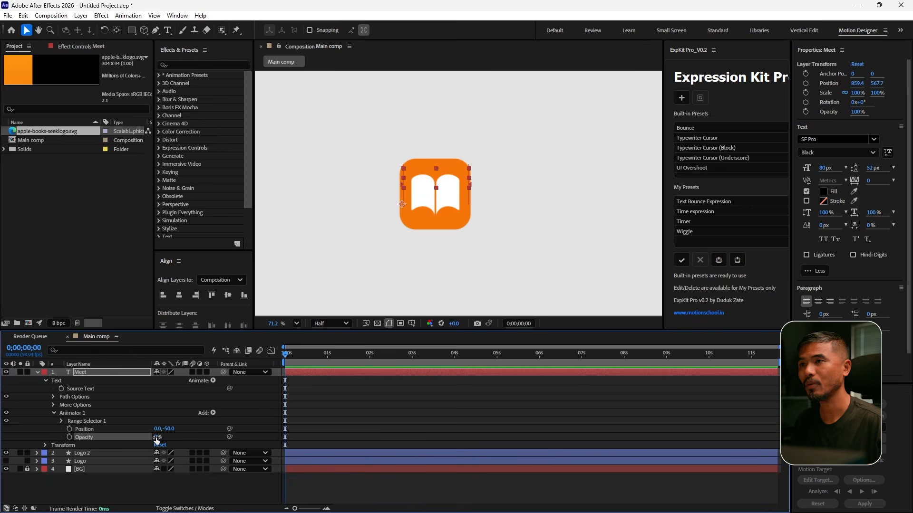
# Step: Add an Expression selector to the Meet layer's Animator 1
pyautogui.click(213, 413)
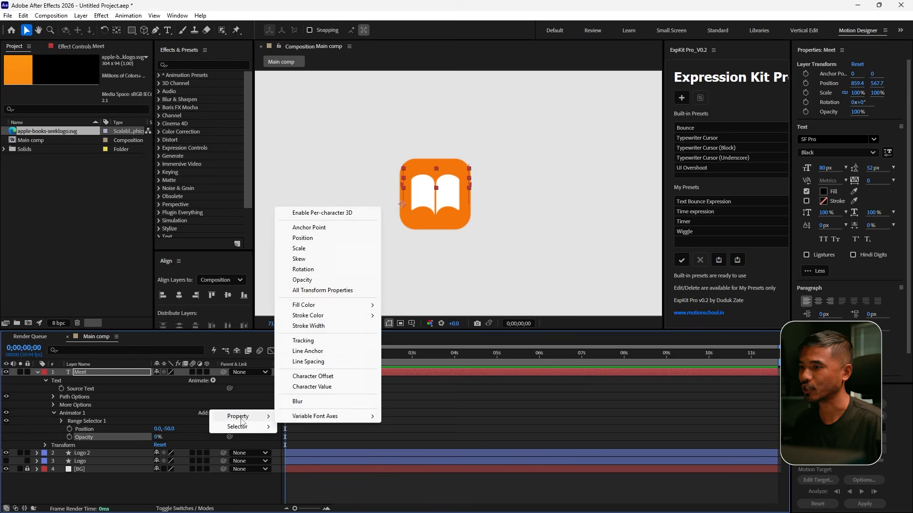
pyautogui.moveTo(234, 432)
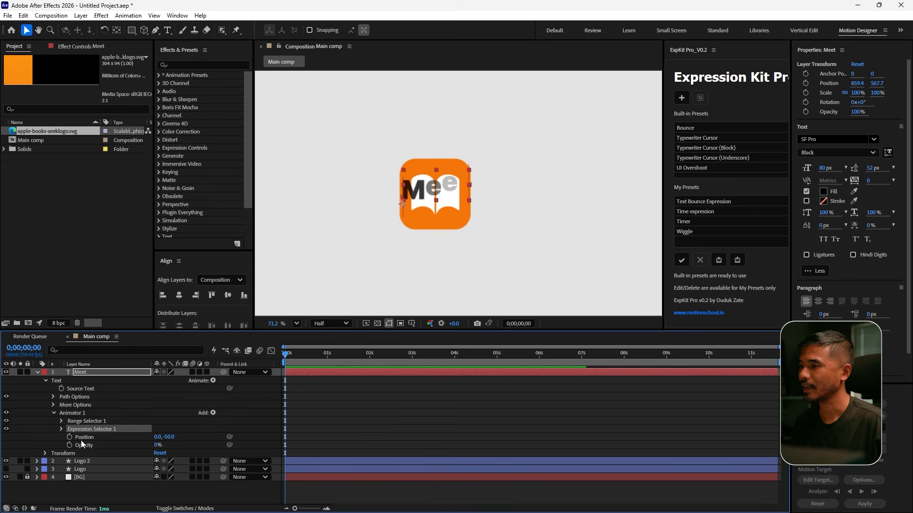
# Step: Set the Meet layer's Expression Selector 1 to be based on Words
pyautogui.click(61, 429)
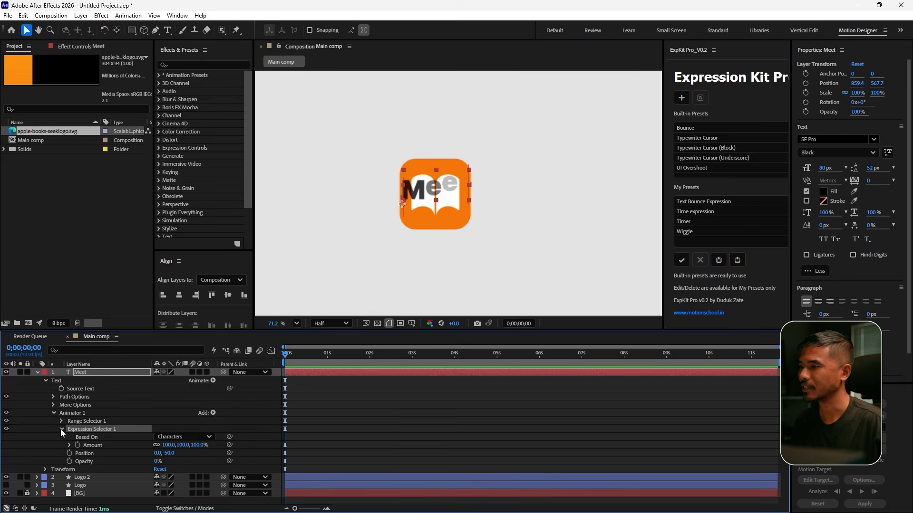
pyautogui.click(99, 438)
pyautogui.click(167, 437)
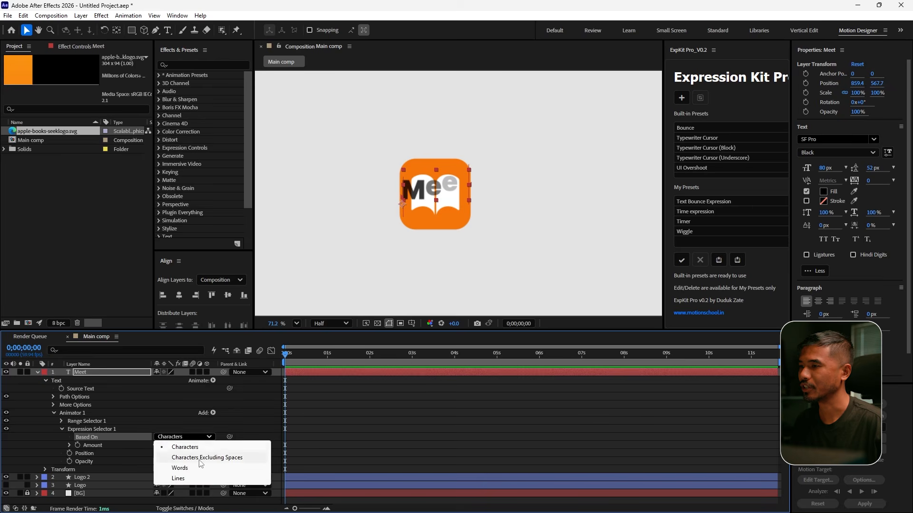
pyautogui.click(193, 468)
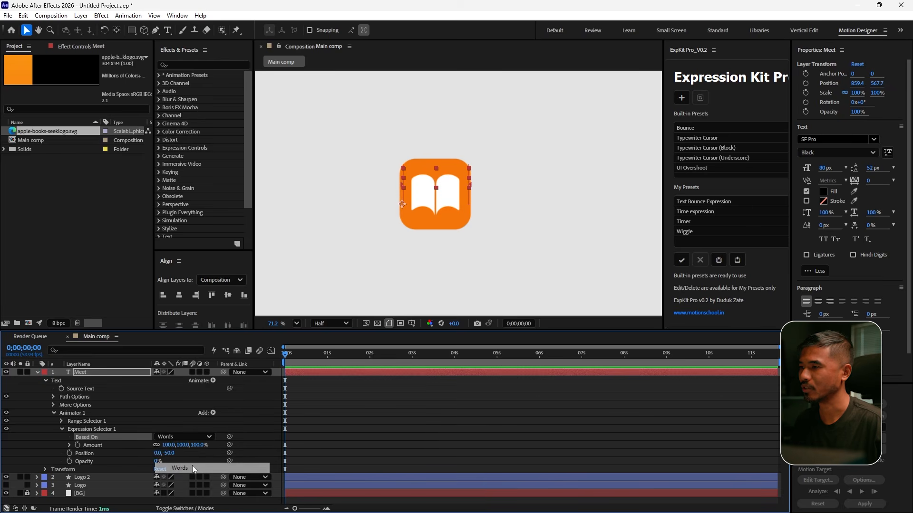
# Step: Examine the expression code stored in the Text Bounce Expression preset, with the selector's Amount property selected
pyautogui.click(108, 445)
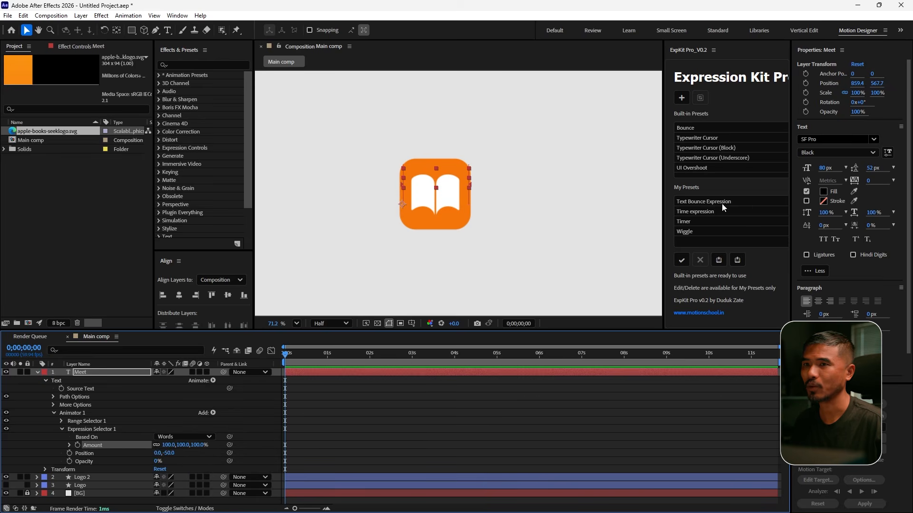
pyautogui.click(695, 202)
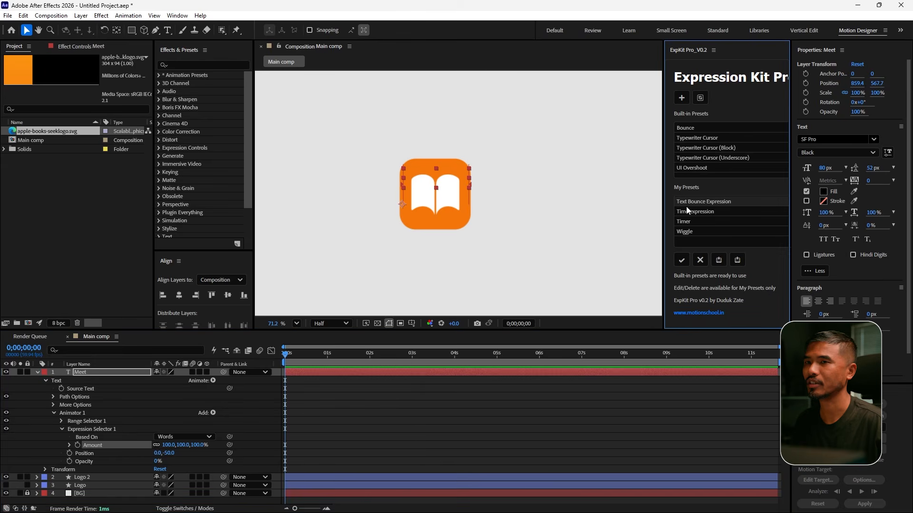
pyautogui.click(699, 97)
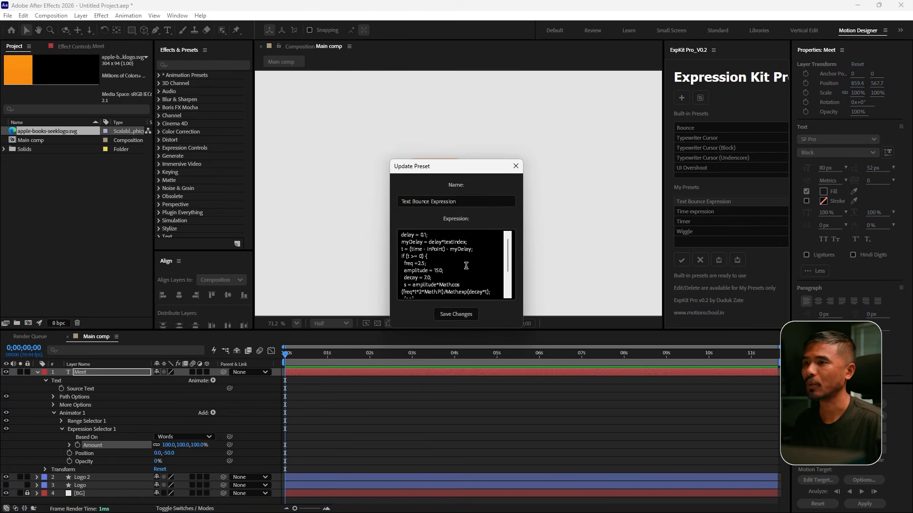
pyautogui.scroll(-2, 455, 275)
pyautogui.scroll(2, 455, 276)
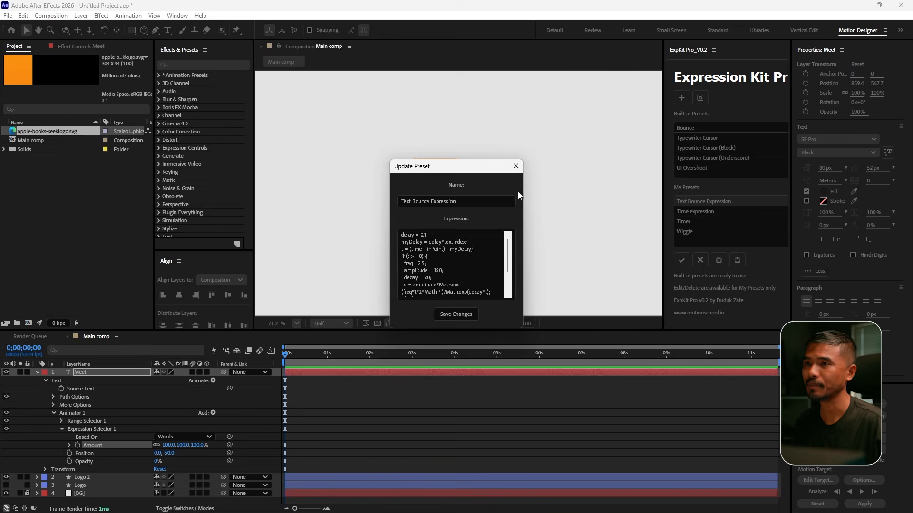
pyautogui.click(515, 166)
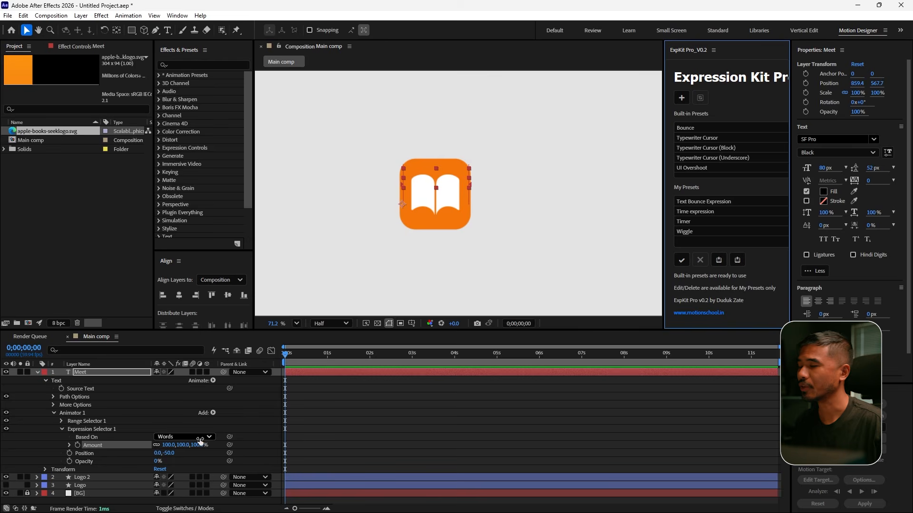
pyautogui.keyDown('alt'); pyautogui.click(77, 446); pyautogui.keyUp('alt')
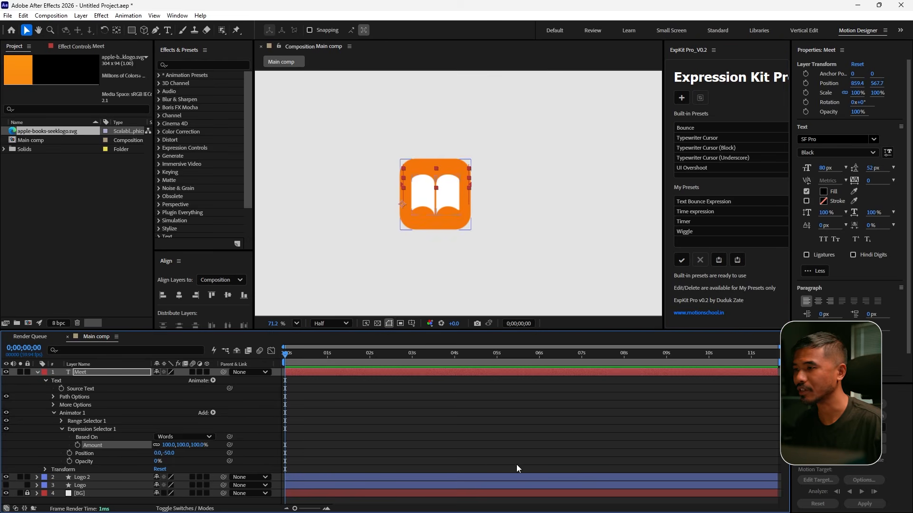
pyautogui.keyDown('alt'); pyautogui.click(77, 446); pyautogui.keyUp('alt')
pyautogui.click(370, 410)
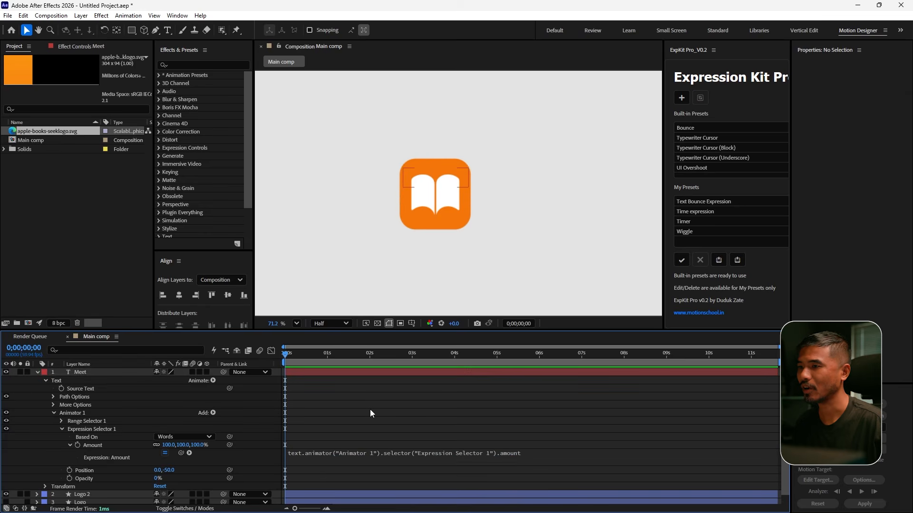
pyautogui.hotkey('ctrl', 'z')
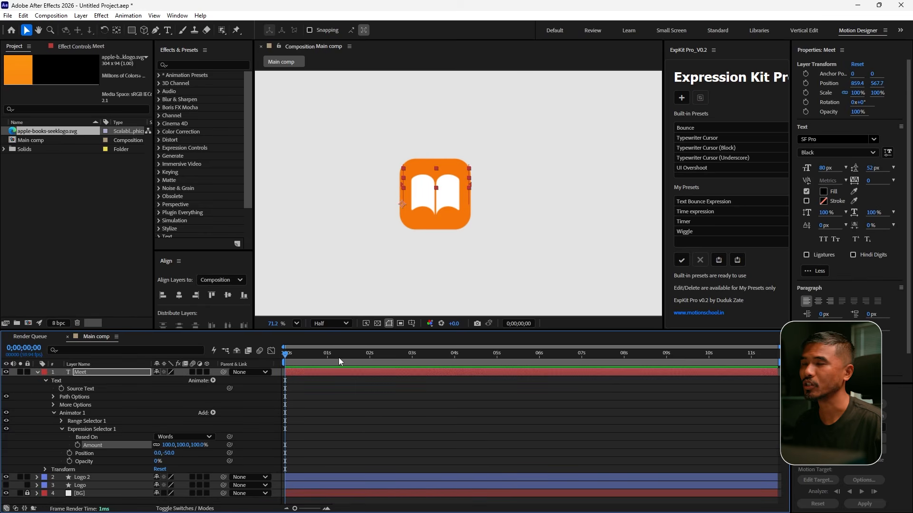
# Step: Widen the Expression Kit Pro area, apply the Text Bounce Expression preset to Expression Selector 1's Amount, and preview the animation
pyautogui.moveTo(663, 225); pyautogui.dragTo(627, 229)
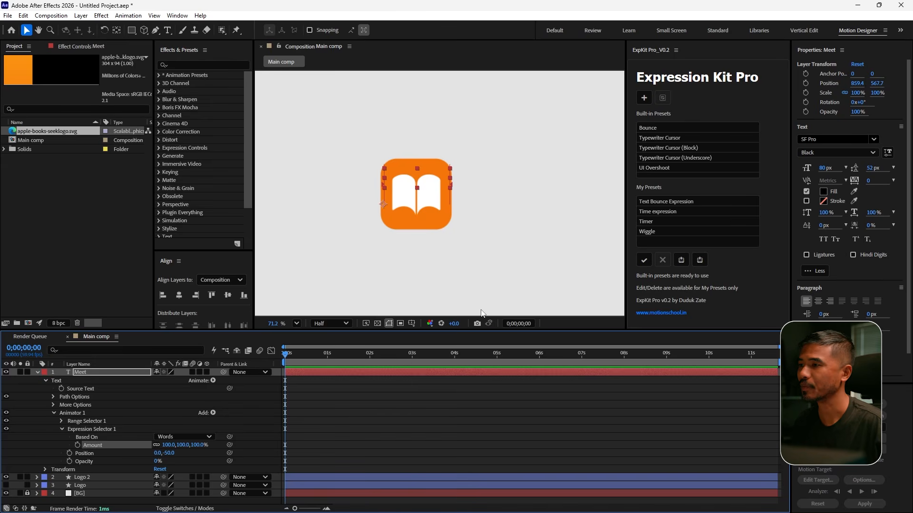
pyautogui.click(666, 203)
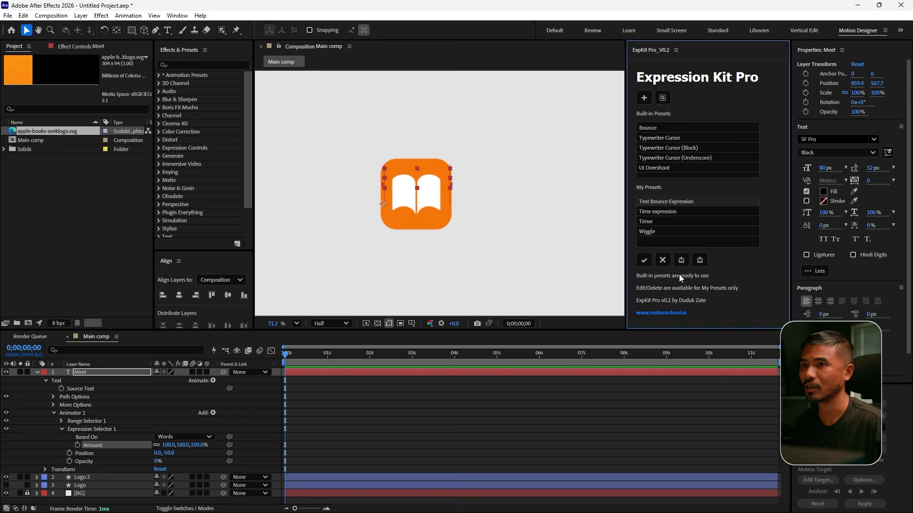
pyautogui.click(644, 260)
pyautogui.click(481, 295)
pyautogui.click(282, 389)
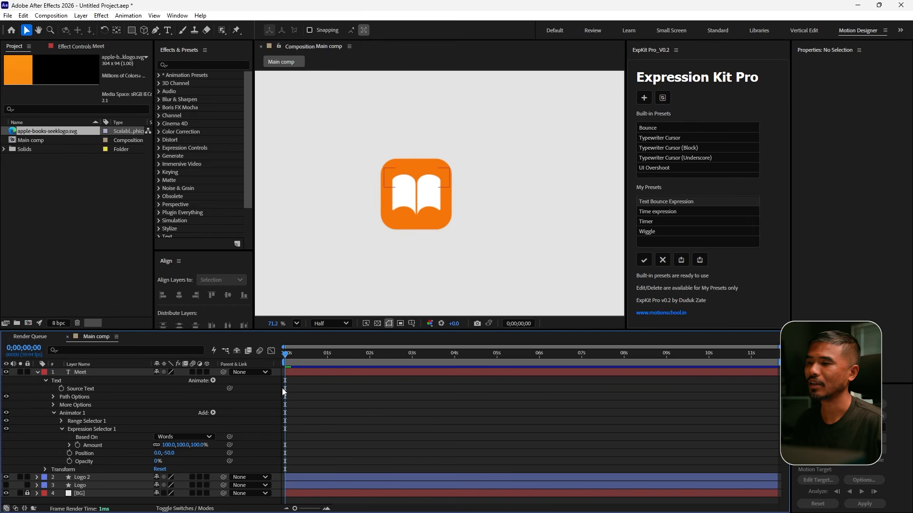
pyautogui.moveTo(286, 357)
pyautogui.mouseDown()
pyautogui.moveTo(302, 362)
pyautogui.moveTo(274, 367)
pyautogui.mouseUp()
pyautogui.press('space')
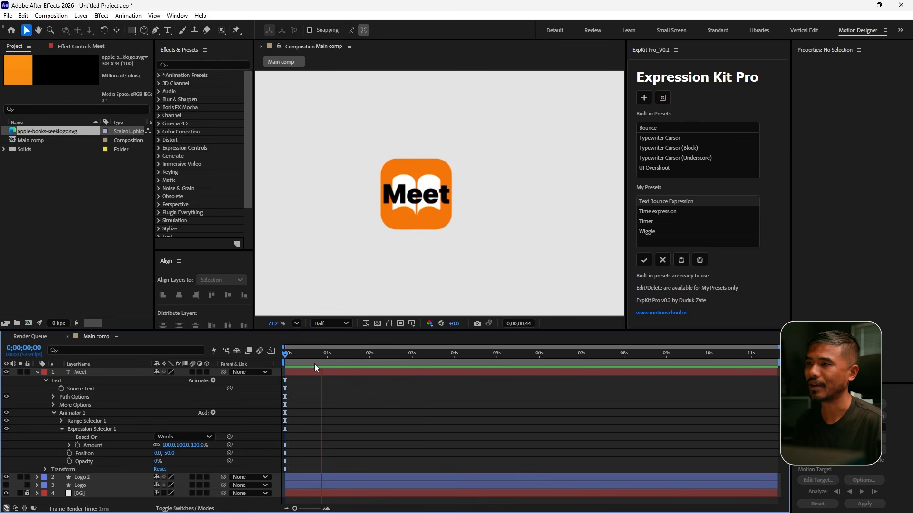
pyautogui.press('space')
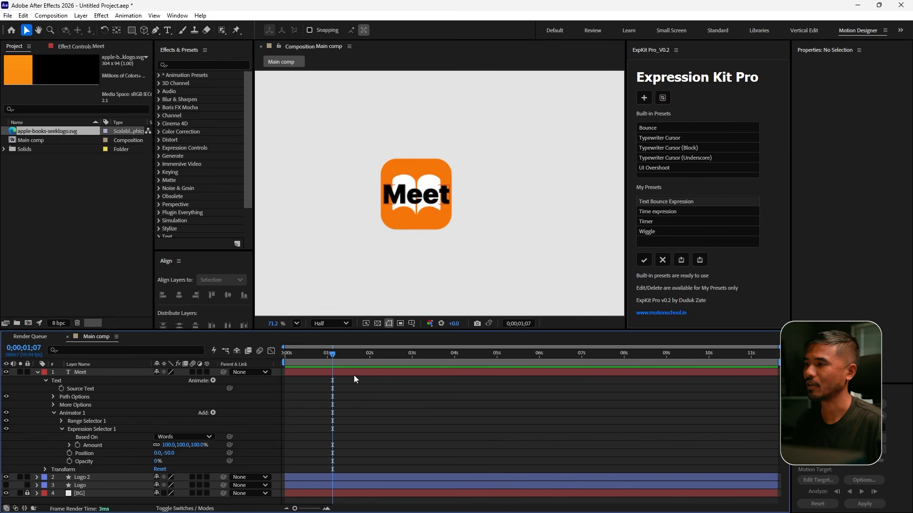
# Step: Add a second text animator with a Position property to the Meet layer
pyautogui.click(54, 413)
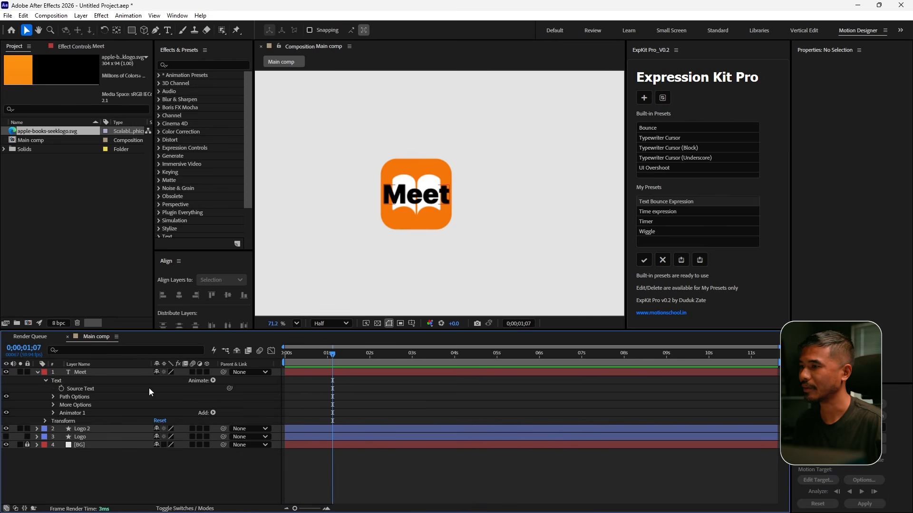
pyautogui.click(213, 380)
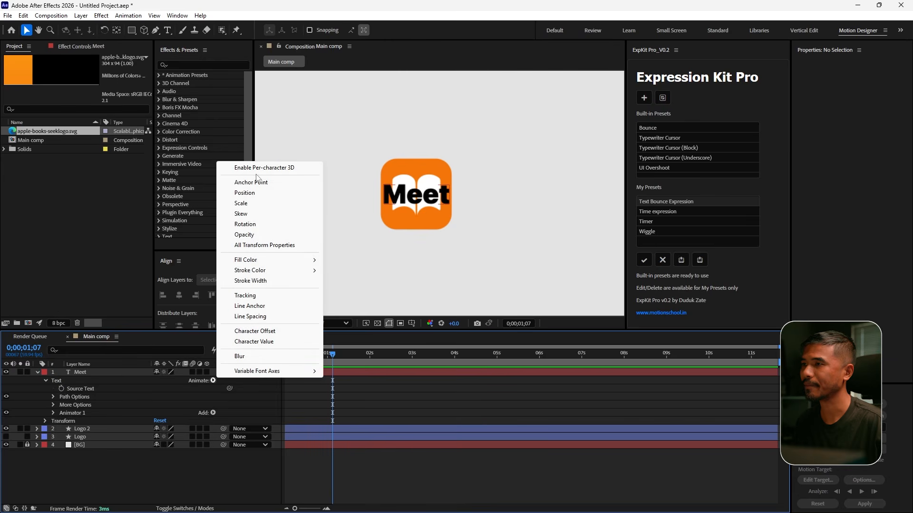
pyautogui.click(265, 192)
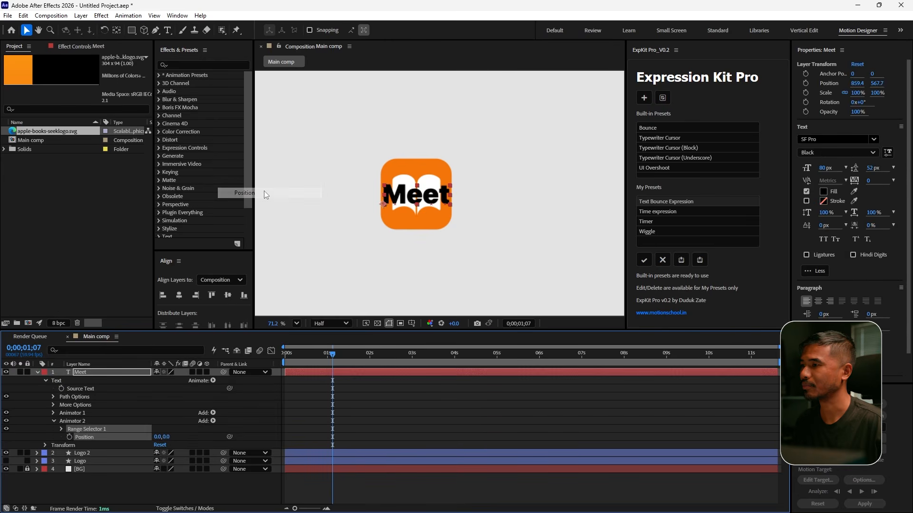
pyautogui.click(79, 420)
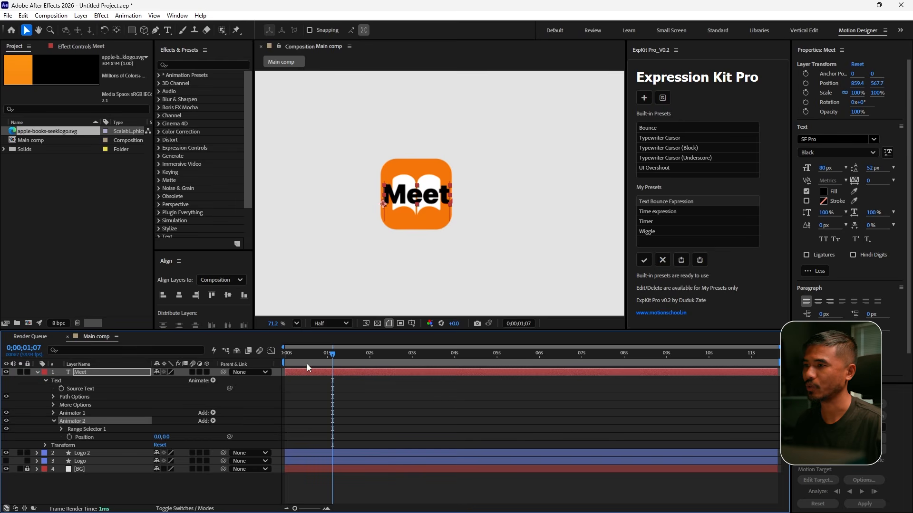
# Step: Preview the bounce from the start and set a keyframe on Animator 2's Position at 0;00;00;36
pyautogui.press('Home')
pyautogui.press('space')
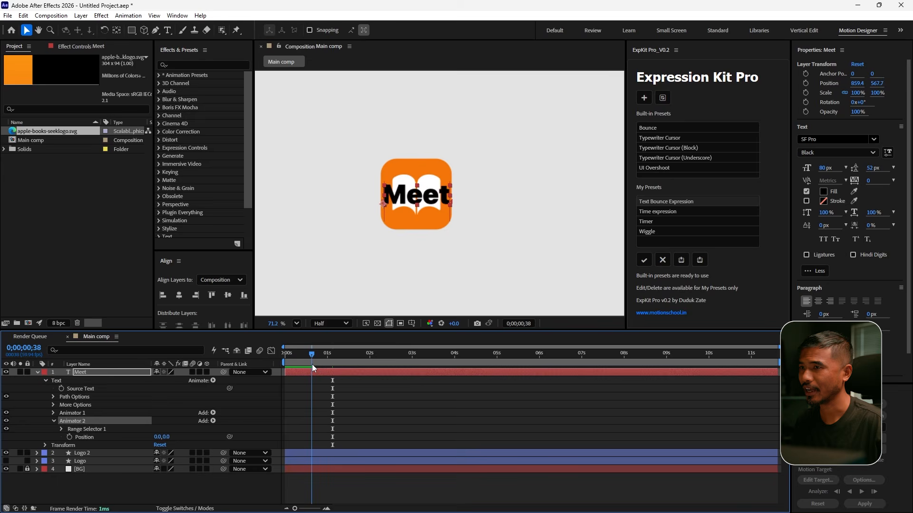
pyautogui.moveTo(312, 364); pyautogui.dragTo(310, 366)
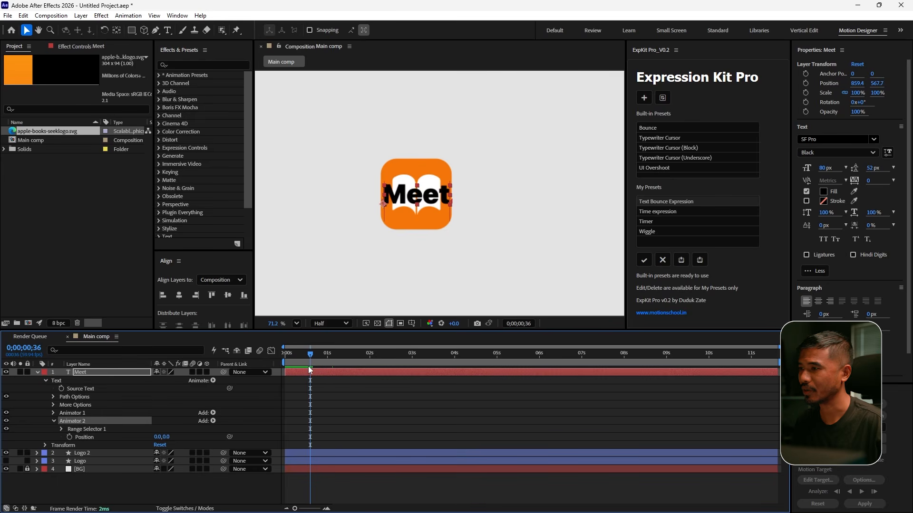
pyautogui.click(69, 437)
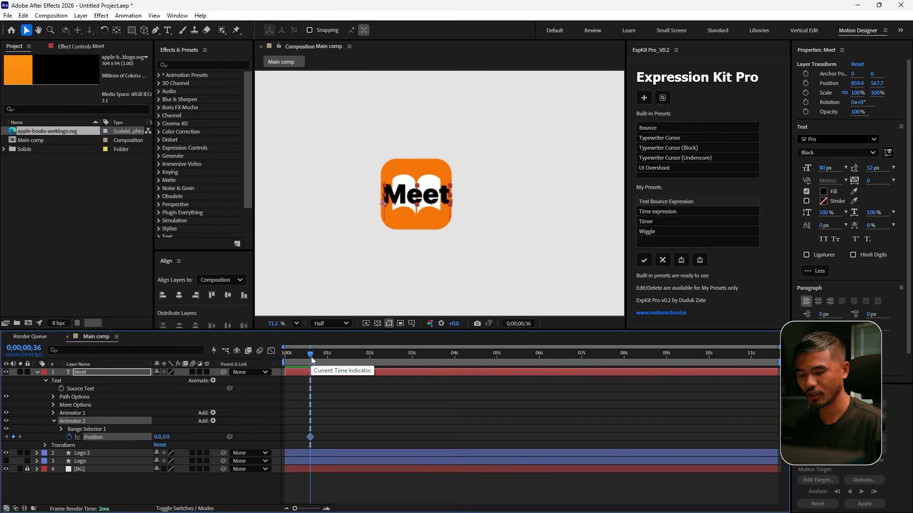
# Step: Add a second Animator 2 Position keyframe at 0;00;00;51 with the value -238, 0 and preview the move
pyautogui.hotkey('shift', 'pagedown')
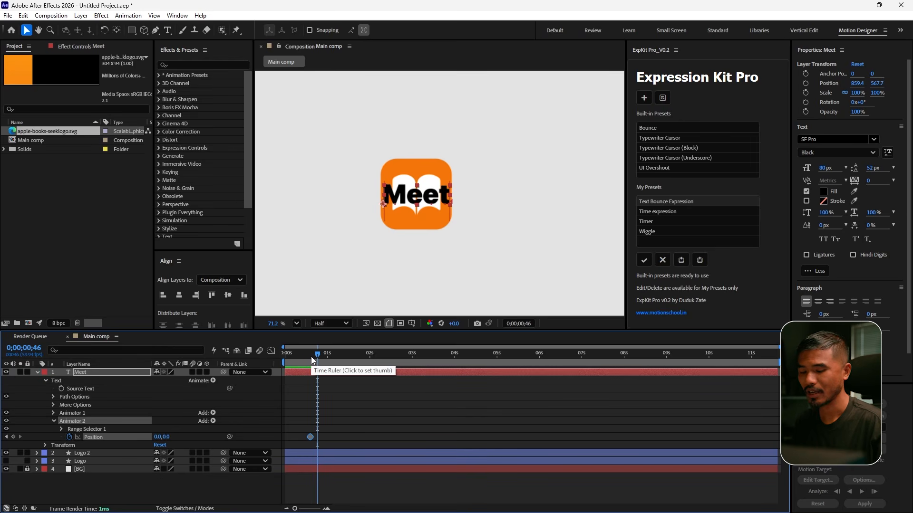
pyautogui.press('pagedown')
pyautogui.press('pagedown')
pyautogui.press('pagedown')
pyautogui.press('pagedown')
pyautogui.press('pagedown')
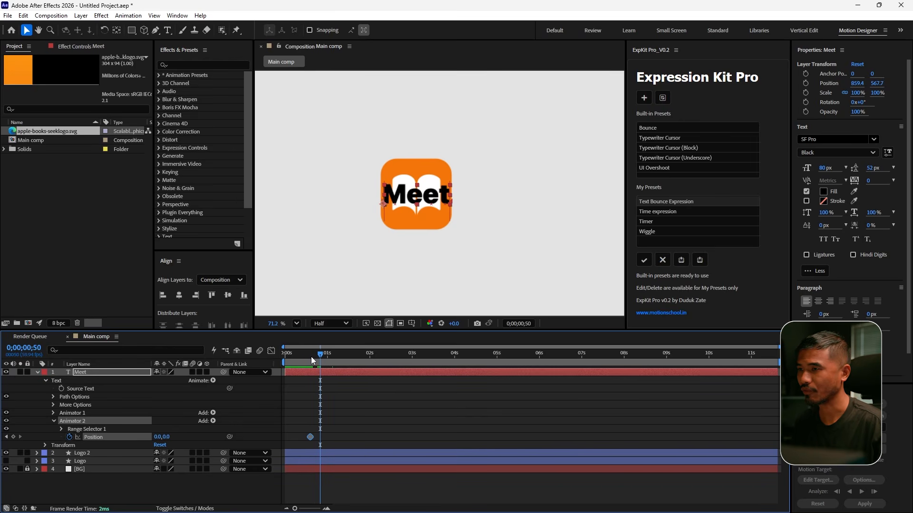
pyautogui.click(13, 437)
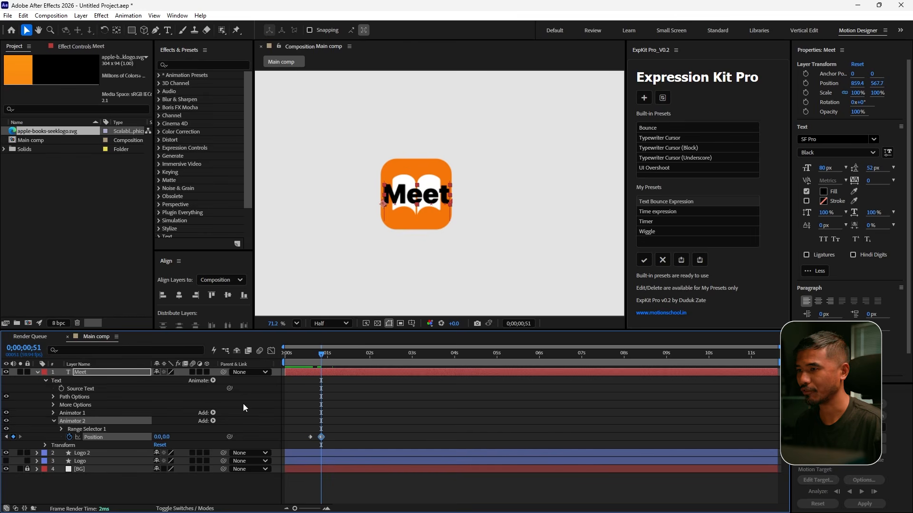
pyautogui.moveTo(159, 437); pyautogui.dragTo(47, 442)
pyautogui.scroll(-4, 411, 246)
pyautogui.press('space')
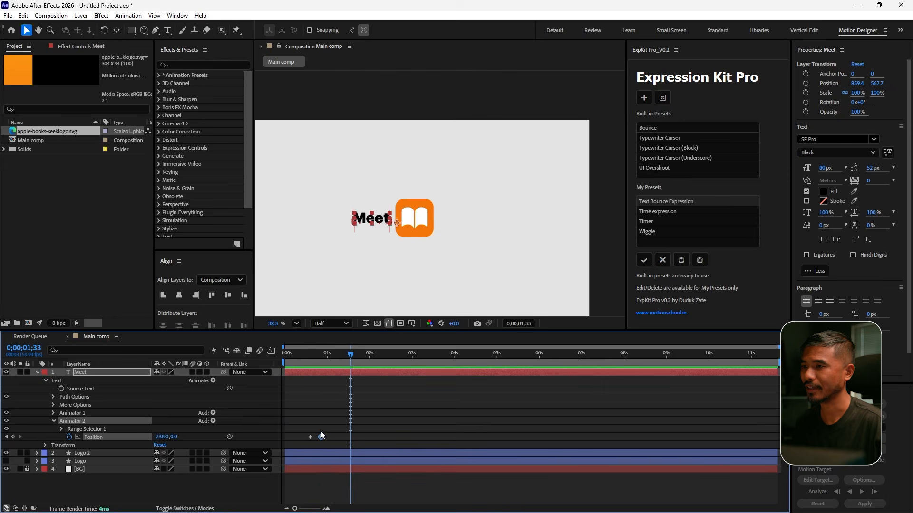
# Step: Apply the UI Overshoot preset to Animator 2's Position with both of its keyframes selected
pyautogui.click(409, 428)
pyautogui.moveTo(345, 439); pyautogui.dragTo(295, 442)
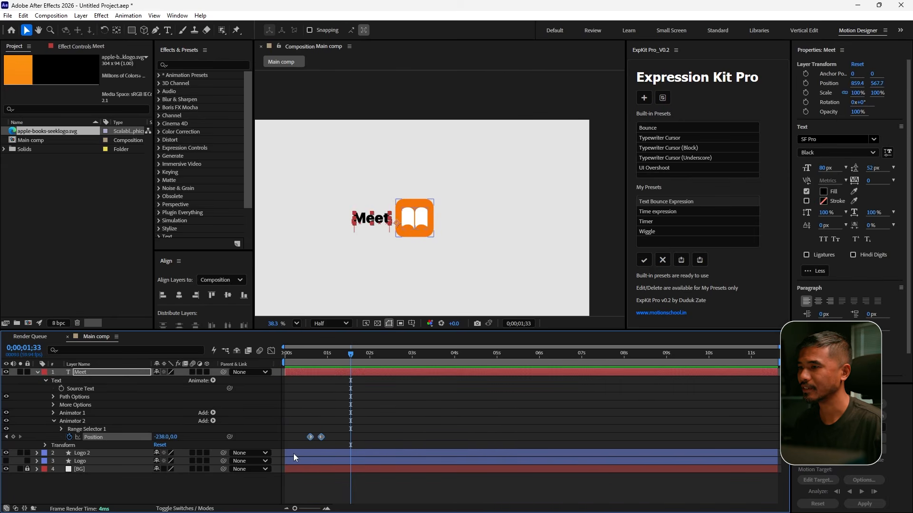
pyautogui.click(653, 170)
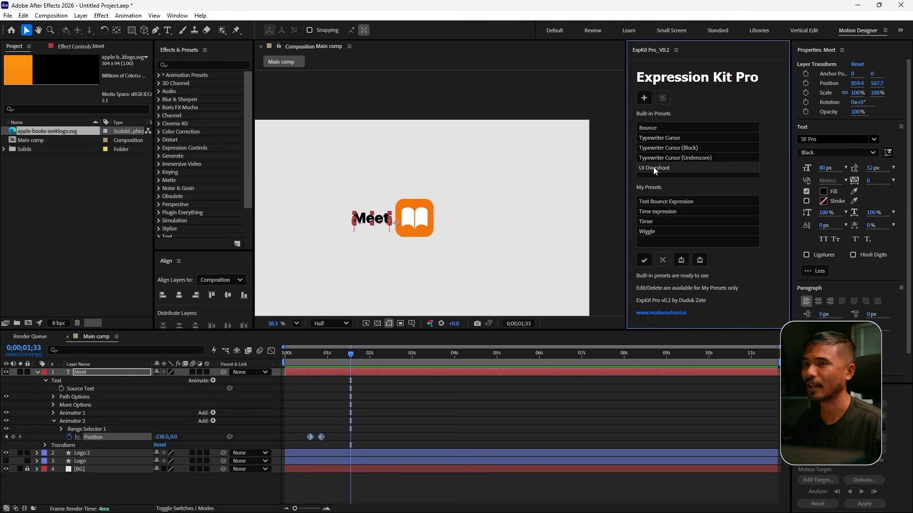
pyautogui.click(647, 260)
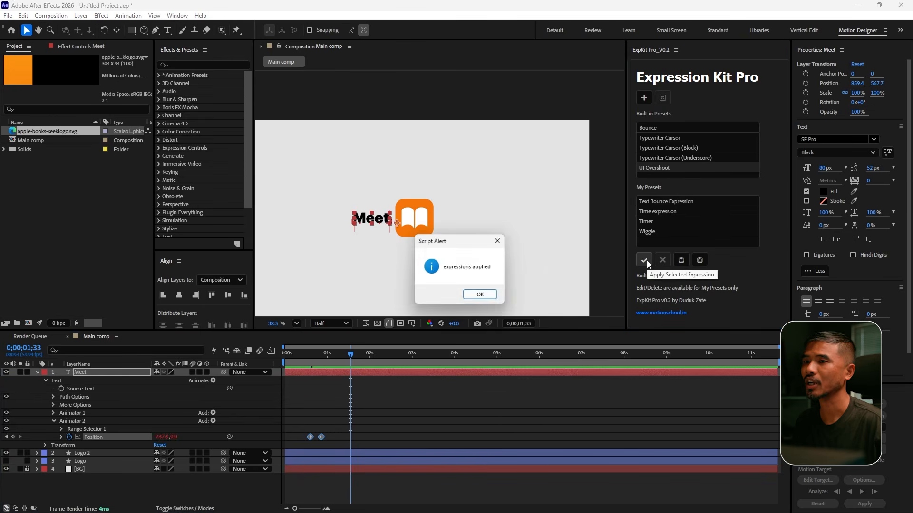
pyautogui.click(481, 294)
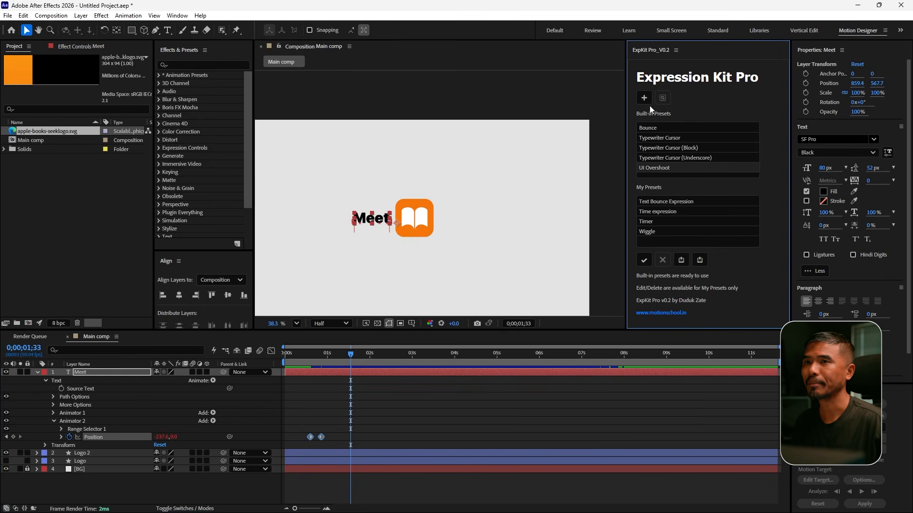
pyautogui.scroll(3, 369, 245)
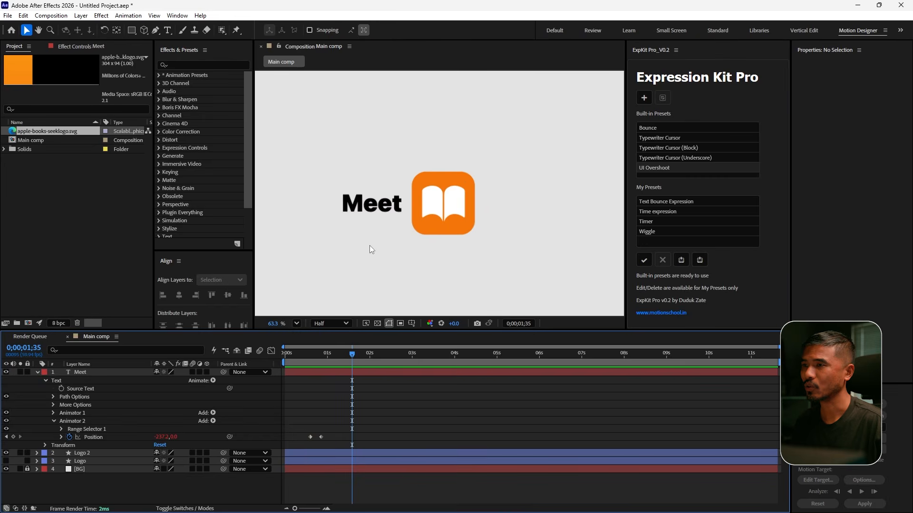
# Step: Apply Easy Ease to the first Animator 2 Position keyframe and duplicate the Meet layer
pyautogui.moveTo(302, 431); pyautogui.dragTo(313, 445)
pyautogui.press('F9')
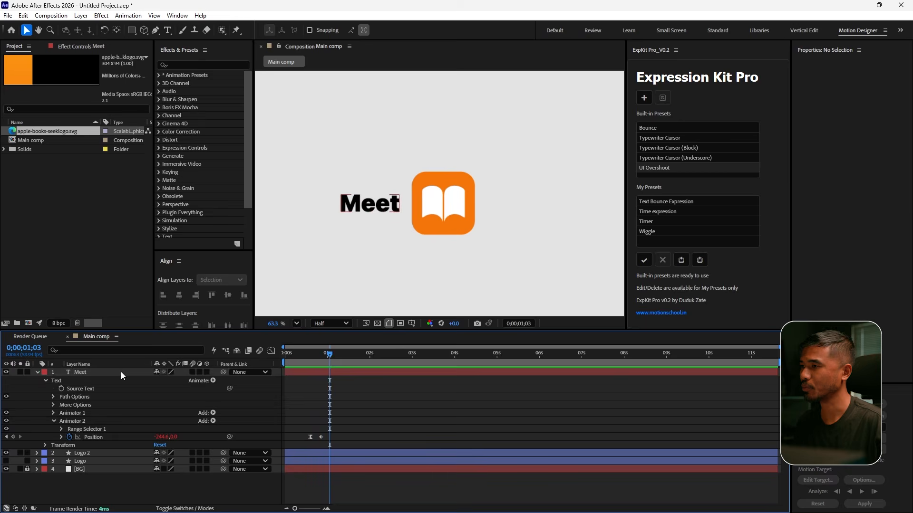
pyautogui.click(121, 372)
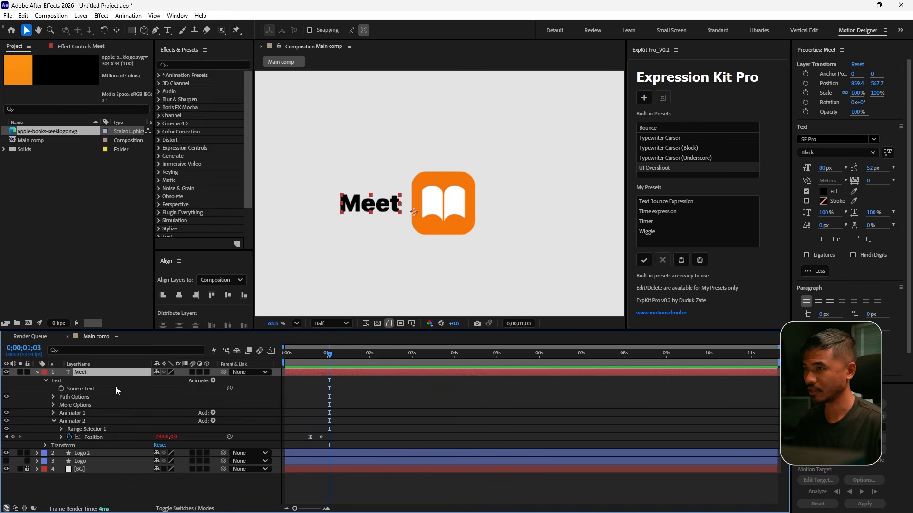
pyautogui.hotkey('ctrl', 'd')
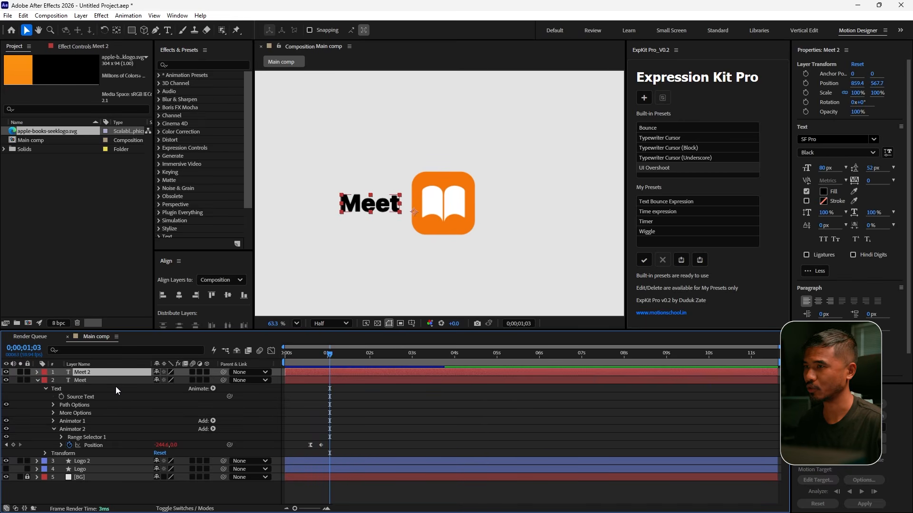
# Step: Delete Animator 2 from the duplicated Meet 2 text layer and move its text to the right of the logo
pyautogui.press('u')
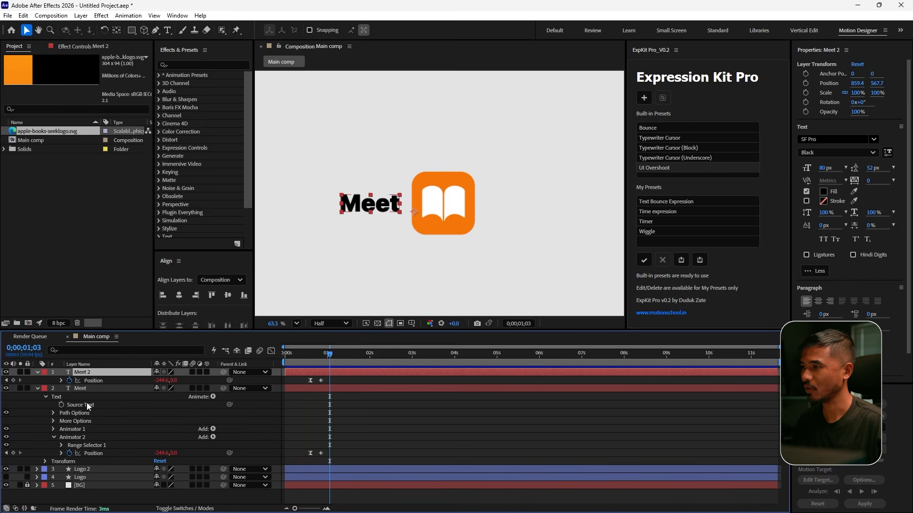
pyautogui.click(37, 373)
pyautogui.click(39, 381)
pyautogui.click(37, 373)
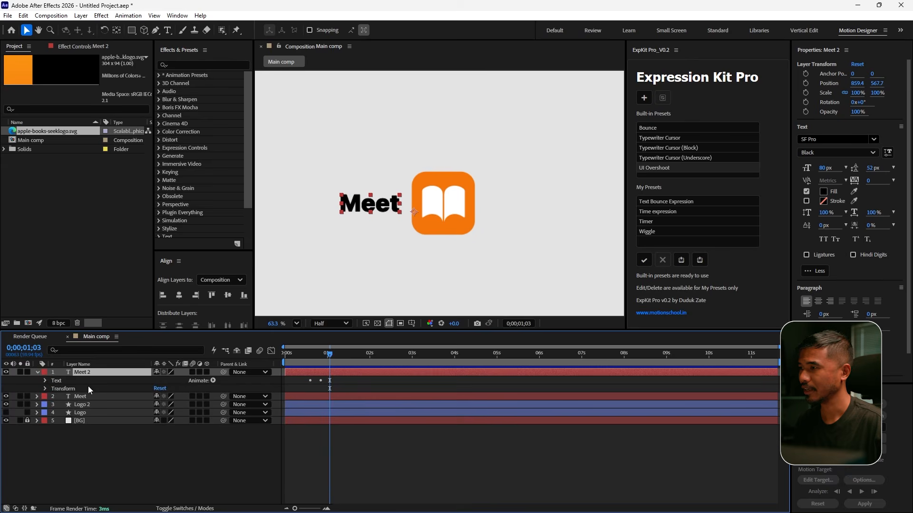
pyautogui.click(45, 380)
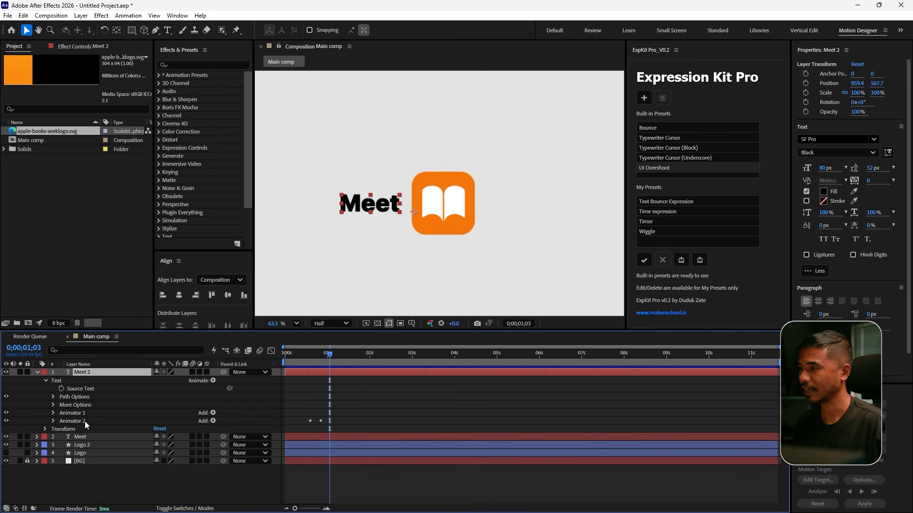
pyautogui.click(82, 421)
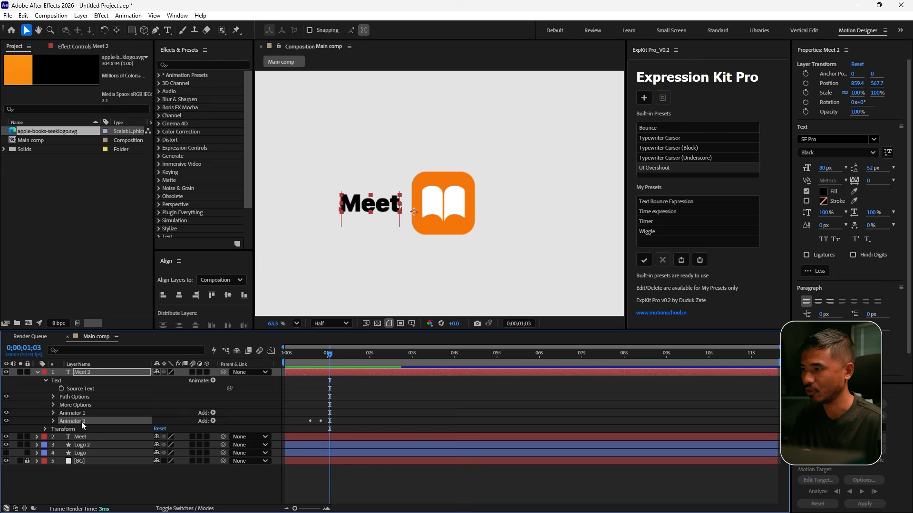
pyautogui.press('Delete')
pyautogui.click(472, 209)
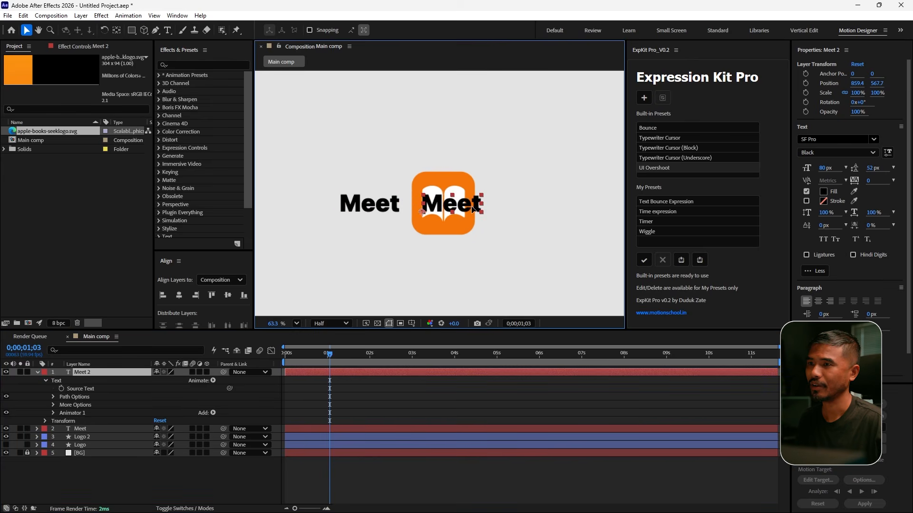
pyautogui.moveTo(472, 209); pyautogui.dragTo(534, 210)
# Step: Change the duplicated text to Book and set its font style to Medium
pyautogui.doubleClick(522, 211)
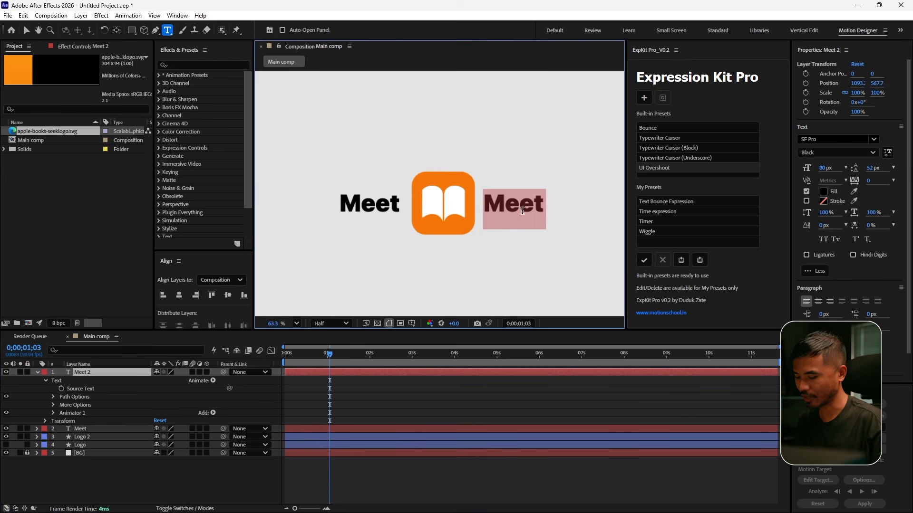
pyautogui.write('Book')
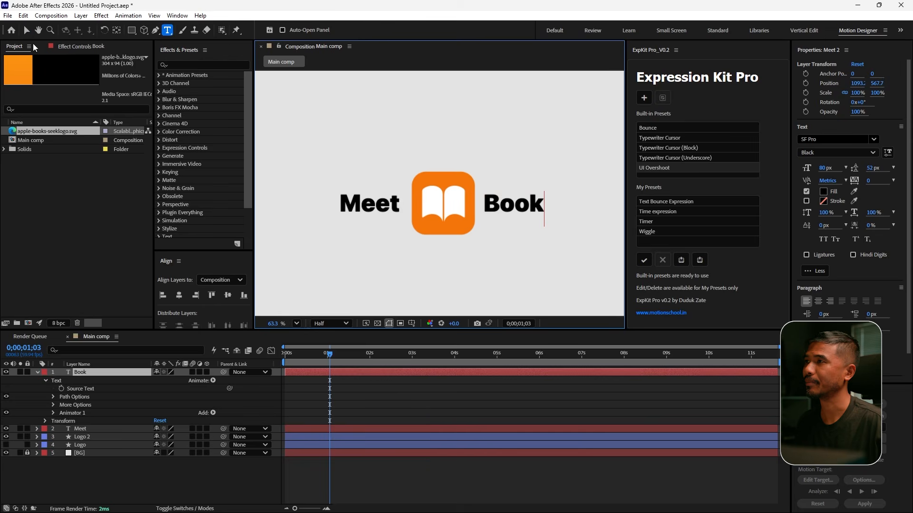
pyautogui.click(26, 30)
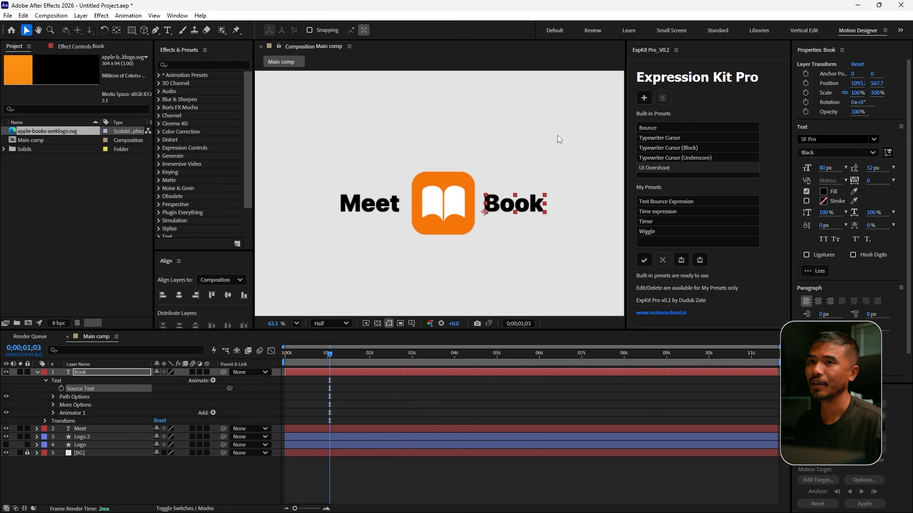
pyautogui.click(874, 153)
pyautogui.click(841, 253)
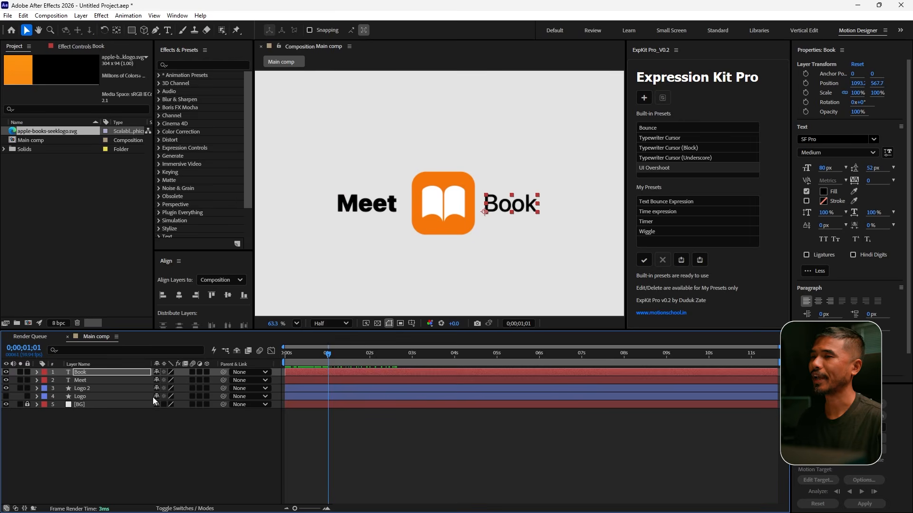
# Step: Set a Position keyframe on the Logo 2 layer at 0;00;00;36, matching Meet's first Position keyframe
pyautogui.click(437, 214)
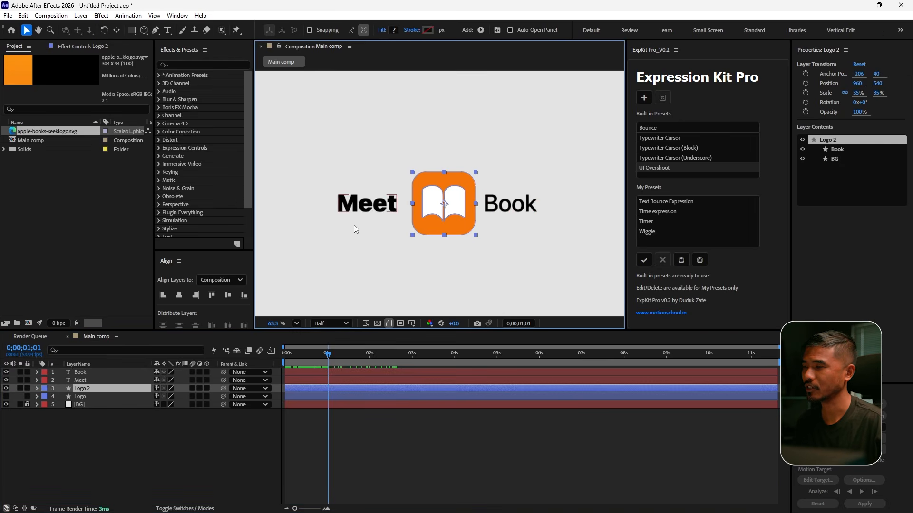
pyautogui.click(373, 205)
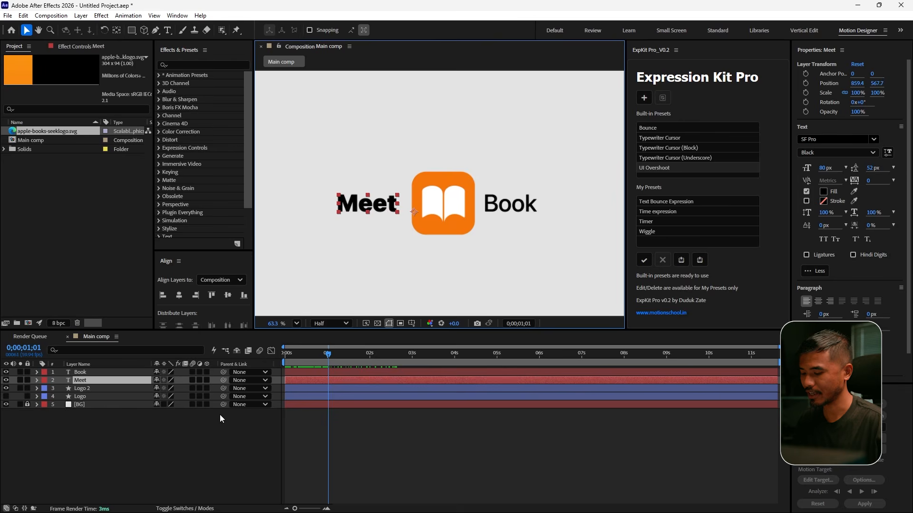
pyautogui.press('p')
pyautogui.moveTo(317, 364); pyautogui.dragTo(305, 362)
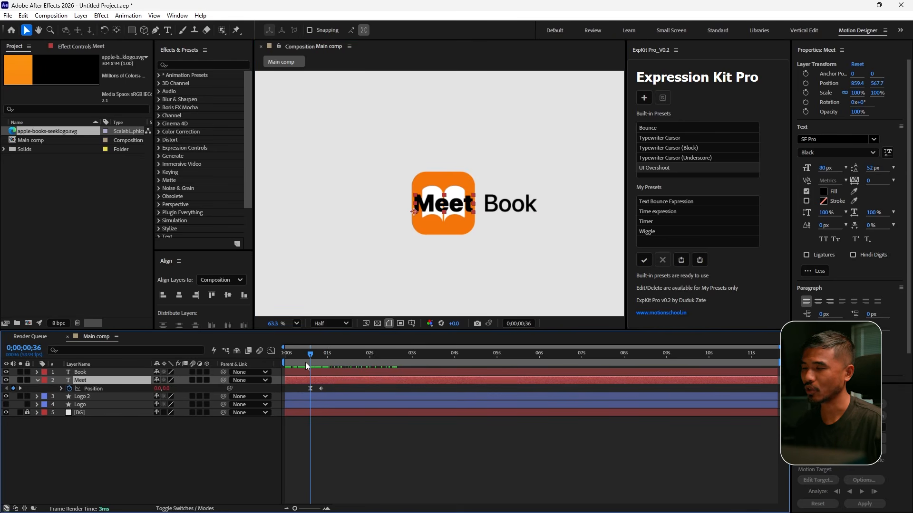
pyautogui.click(309, 396)
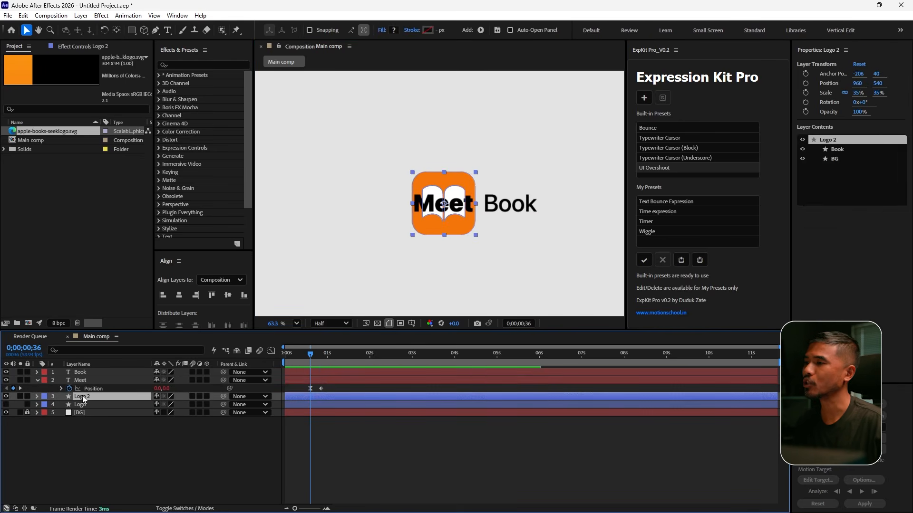
pyautogui.click(37, 396)
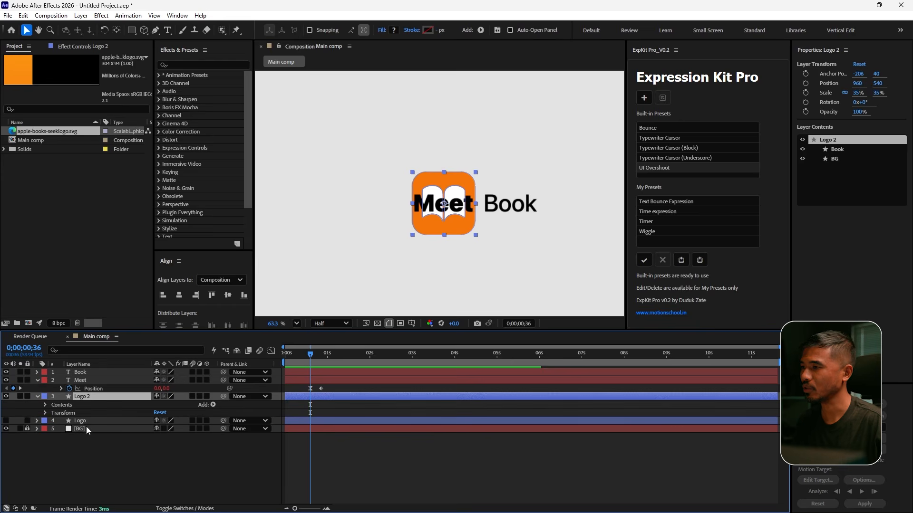
pyautogui.click(45, 413)
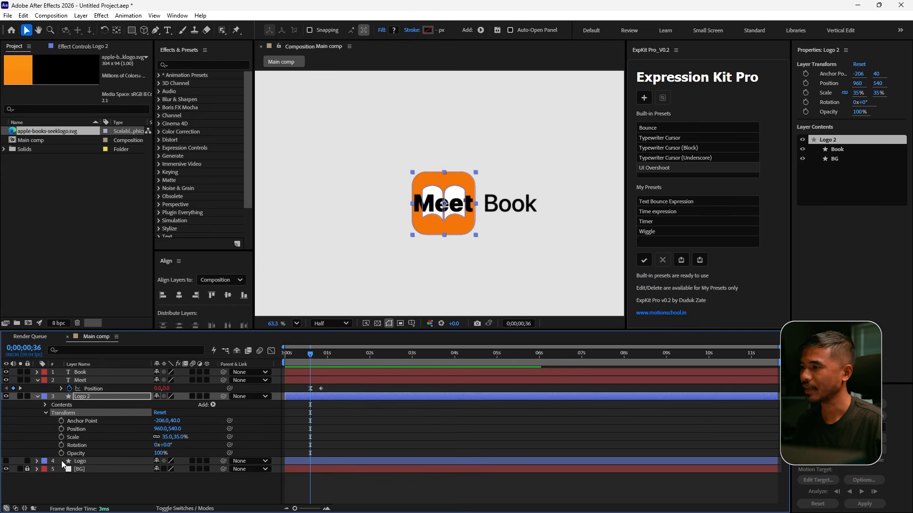
pyautogui.click(62, 430)
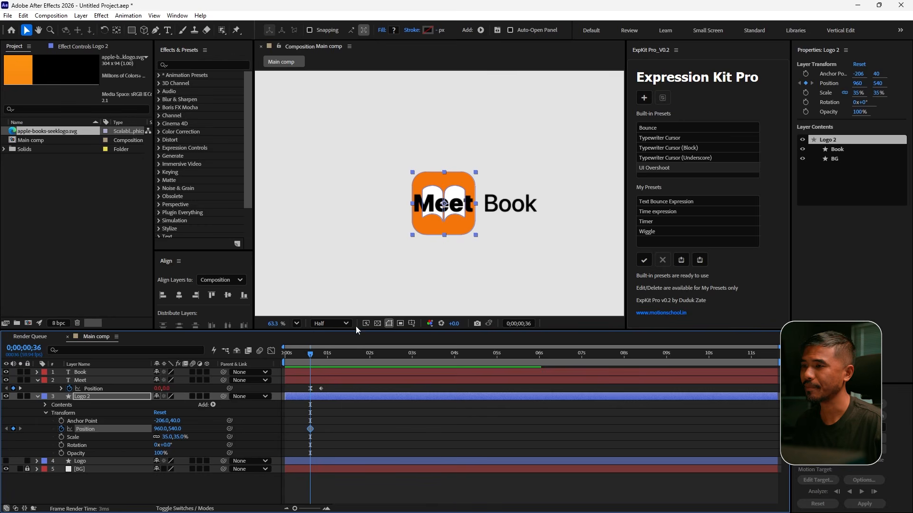
# Step: Add a Logo 2 Position keyframe at 0;00;00;51 and set the one at 0;00;00;36 to 1176, 540
pyautogui.moveTo(313, 354); pyautogui.dragTo(329, 367)
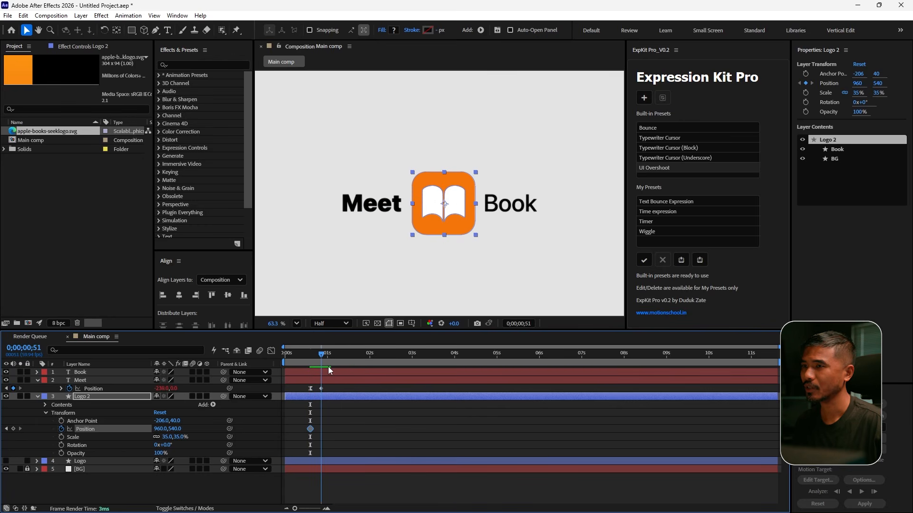
pyautogui.click(15, 429)
pyautogui.click(14, 428)
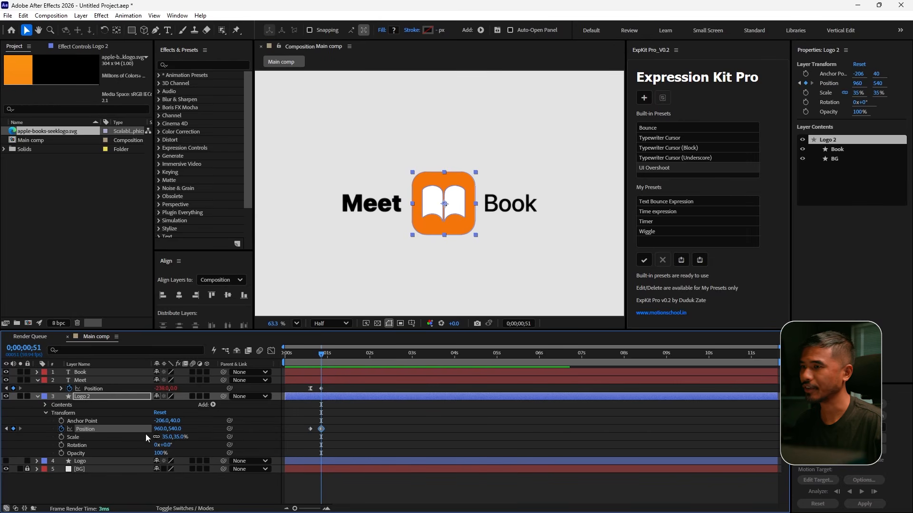
pyautogui.moveTo(323, 353); pyautogui.dragTo(317, 361)
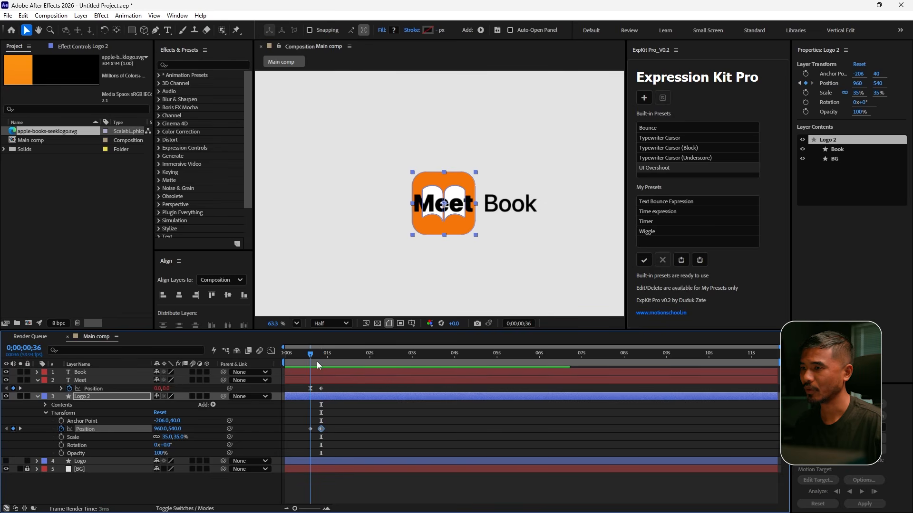
pyautogui.moveTo(316, 420); pyautogui.dragTo(310, 432)
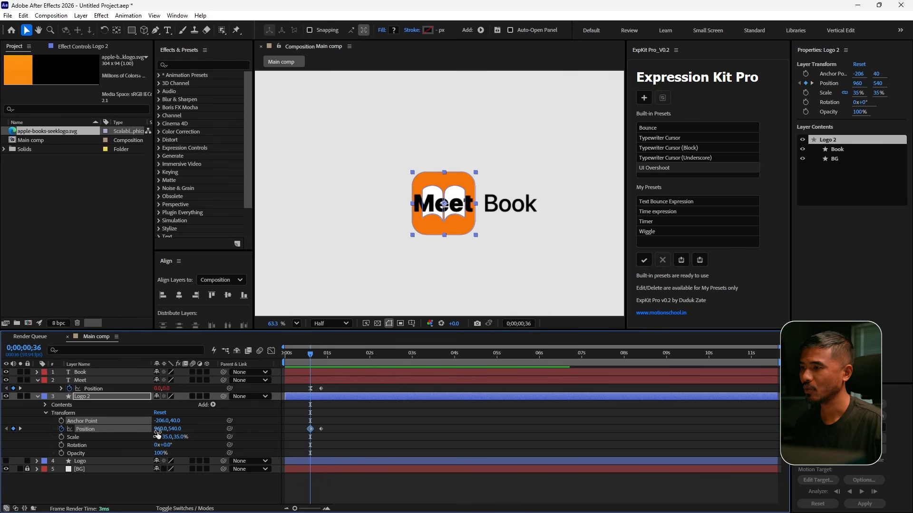
pyautogui.moveTo(160, 431); pyautogui.dragTo(266, 438)
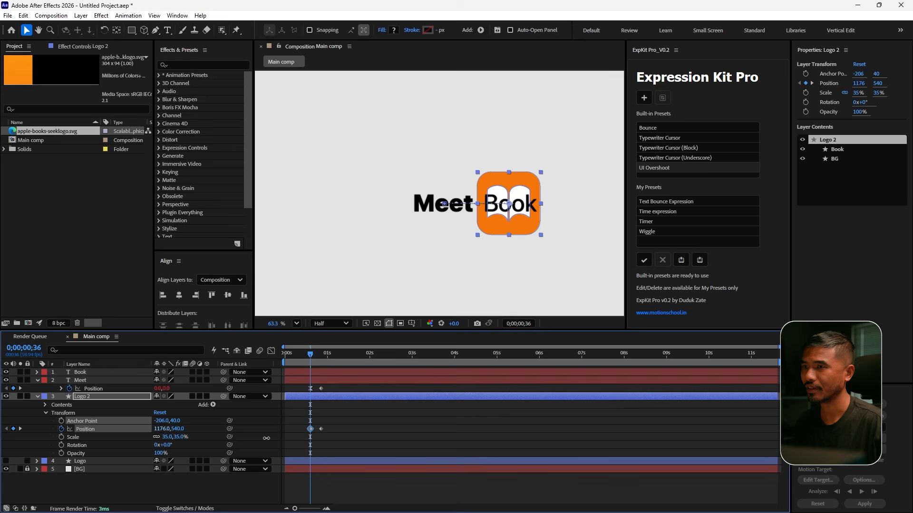
# Step: Apply the UI Overshoot preset to Logo 2 with both Position keyframes selected and preview the animation from the start
pyautogui.moveTo(314, 353); pyautogui.dragTo(331, 360)
pyautogui.moveTo(397, 417); pyautogui.dragTo(292, 435)
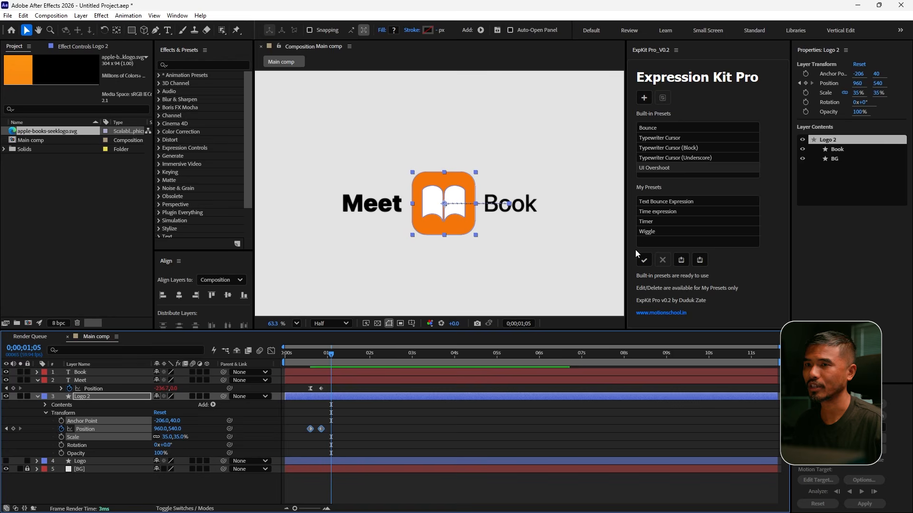
pyautogui.click(644, 260)
pyautogui.click(478, 293)
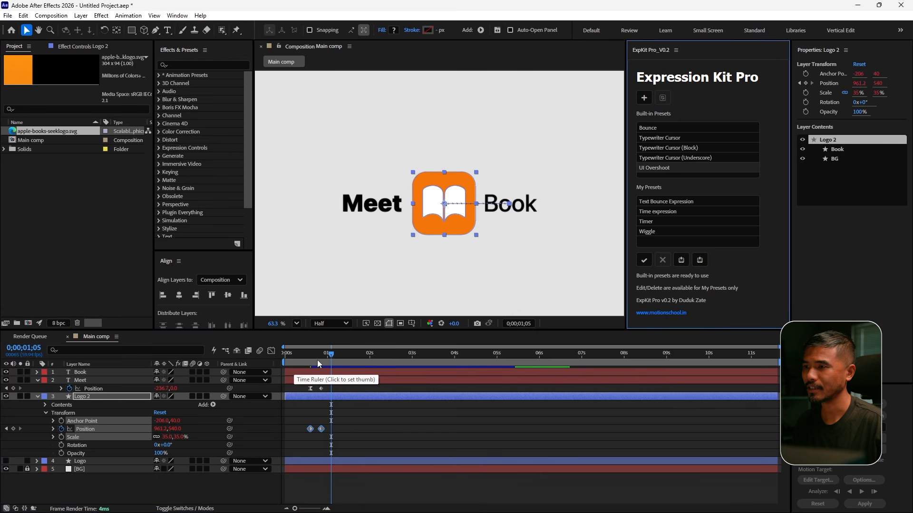
pyautogui.press('Home')
pyautogui.press('space')
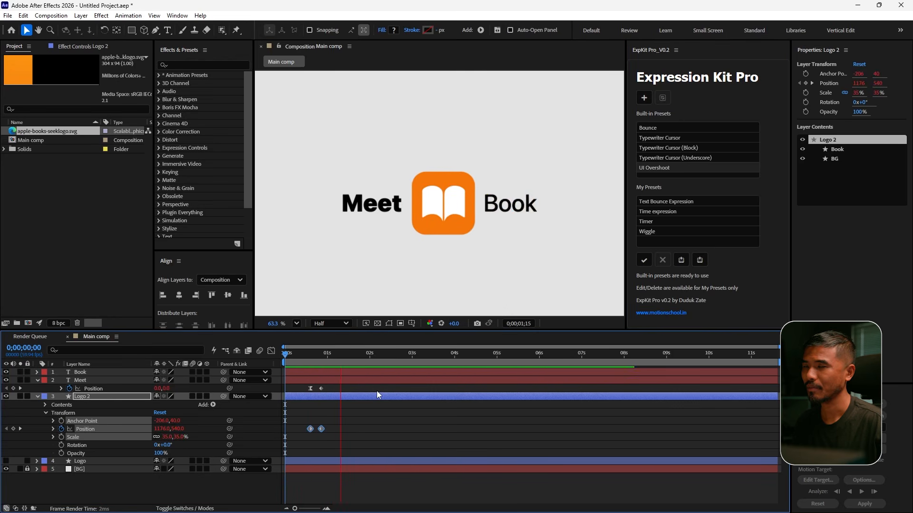
pyautogui.press('space')
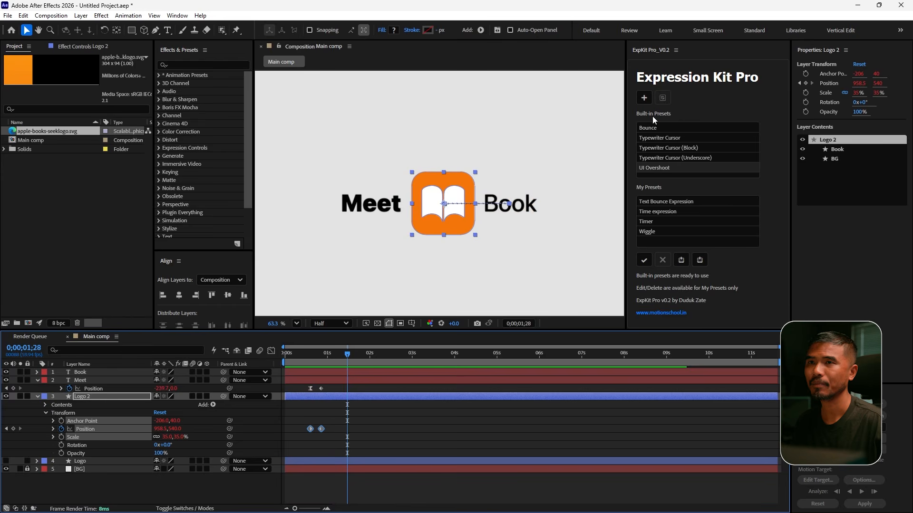
pyautogui.click(655, 169)
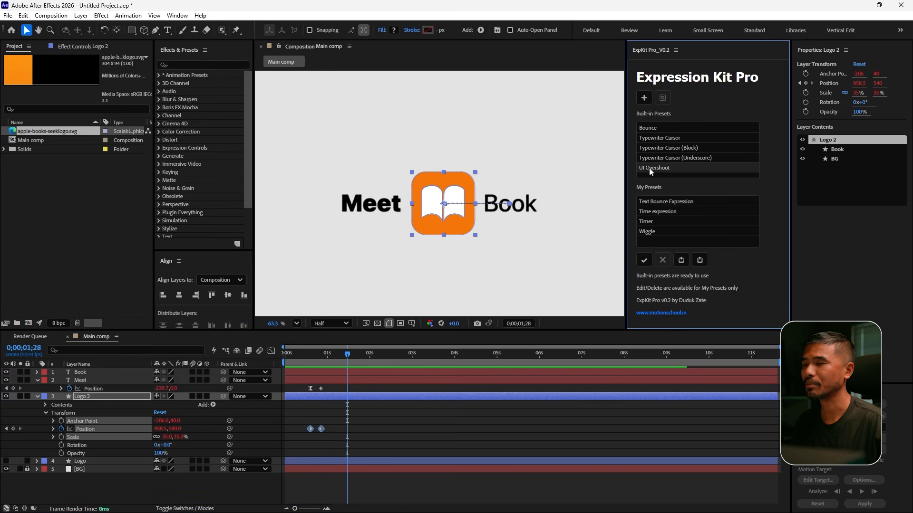
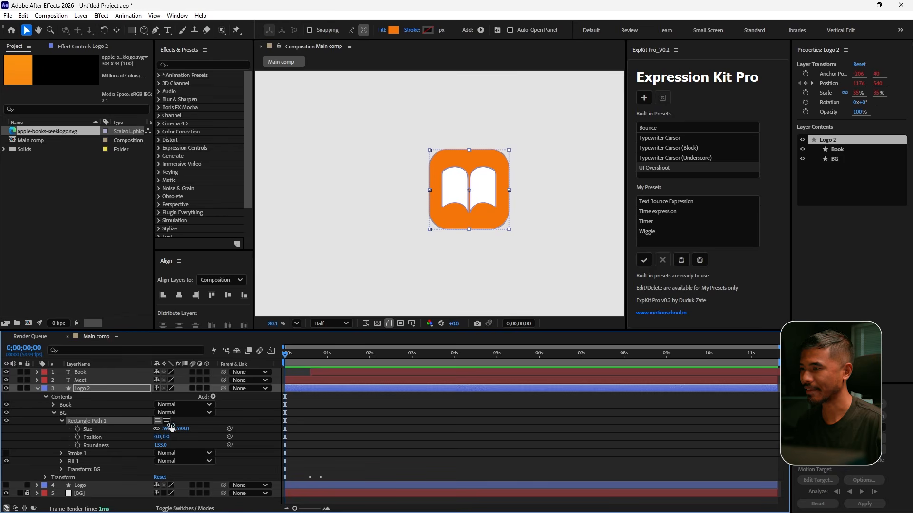
# Step: Set a Size keyframe on Rectangle Path 1 in Logo 2's BG group at 0;00;00;36
pyautogui.moveTo(287, 356); pyautogui.dragTo(310, 355)
pyautogui.press('=')
pyautogui.press('=')
pyautogui.moveTo(425, 472); pyautogui.dragTo(337, 481)
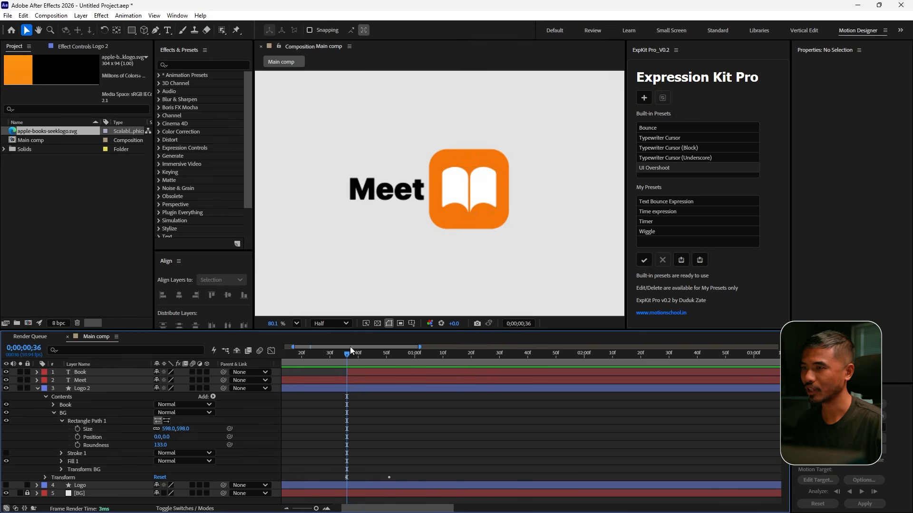
pyautogui.moveTo(350, 354)
pyautogui.mouseDown()
pyautogui.moveTo(368, 361)
pyautogui.moveTo(350, 365)
pyautogui.mouseUp()
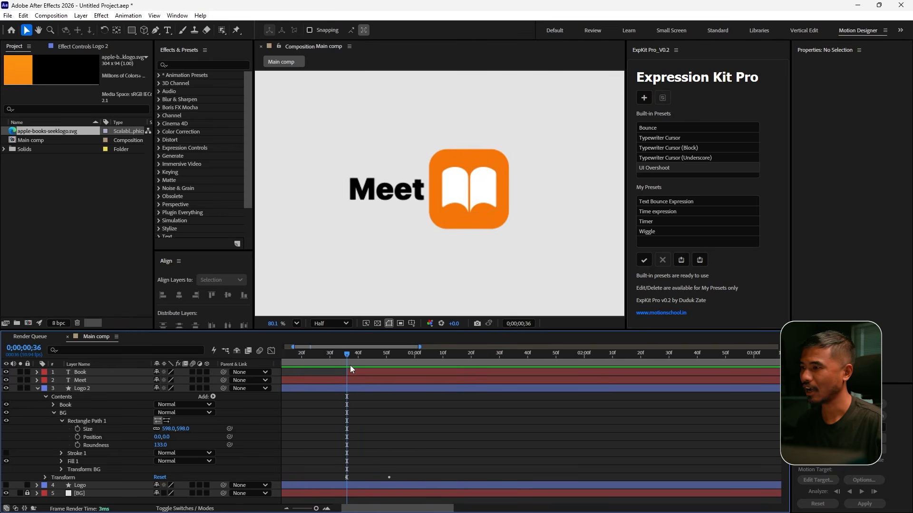
pyautogui.click(83, 430)
pyautogui.click(78, 429)
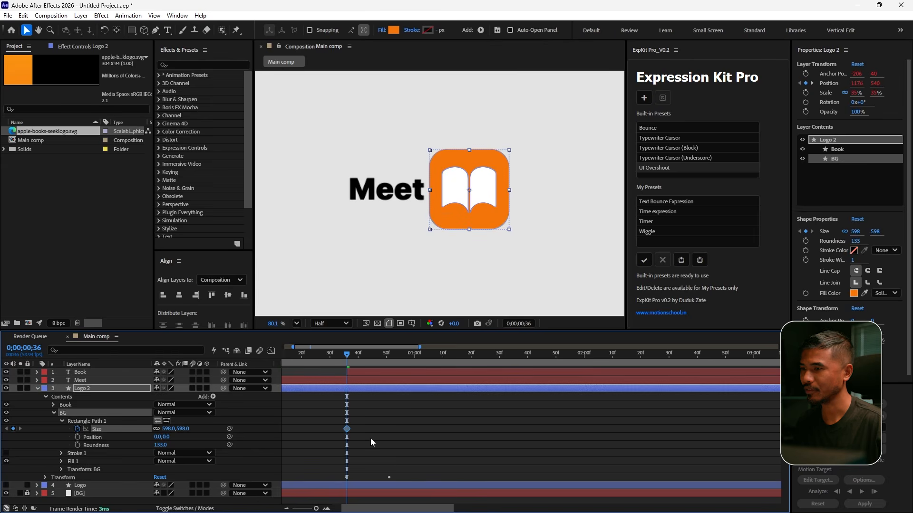
# Step: Move the Rectangle Path 1 Size keyframe to 0;00;00;51, in line with Logo 2's second Position keyframe
pyautogui.moveTo(348, 429); pyautogui.dragTo(392, 429)
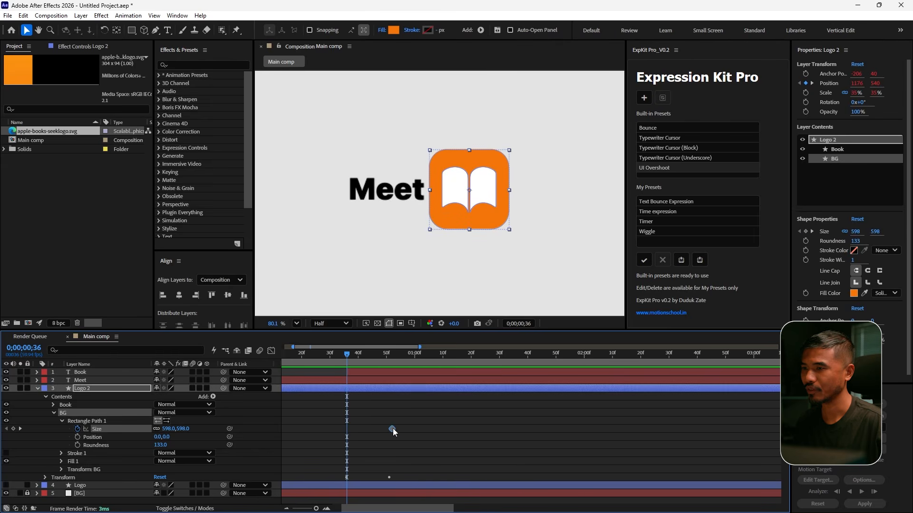
pyautogui.moveTo(365, 361); pyautogui.dragTo(387, 365)
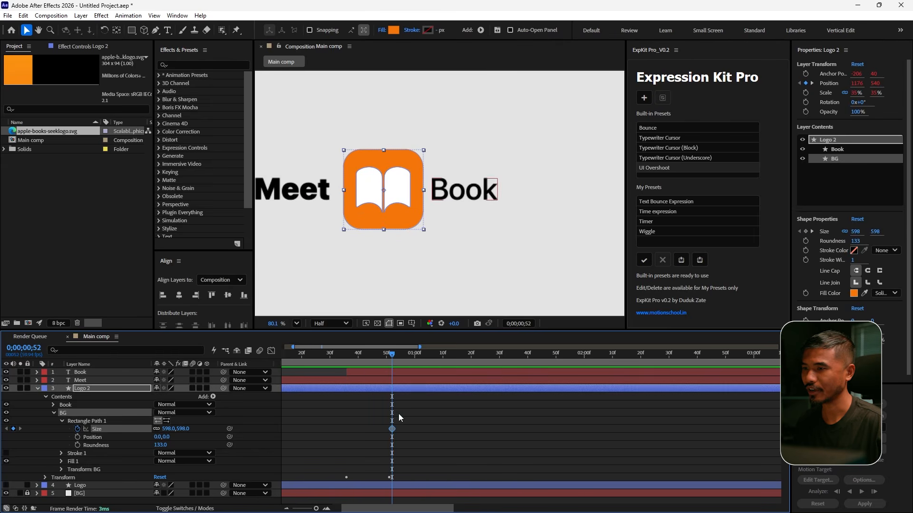
pyautogui.press('=')
pyautogui.press('=')
pyautogui.press('=')
pyautogui.click(395, 361)
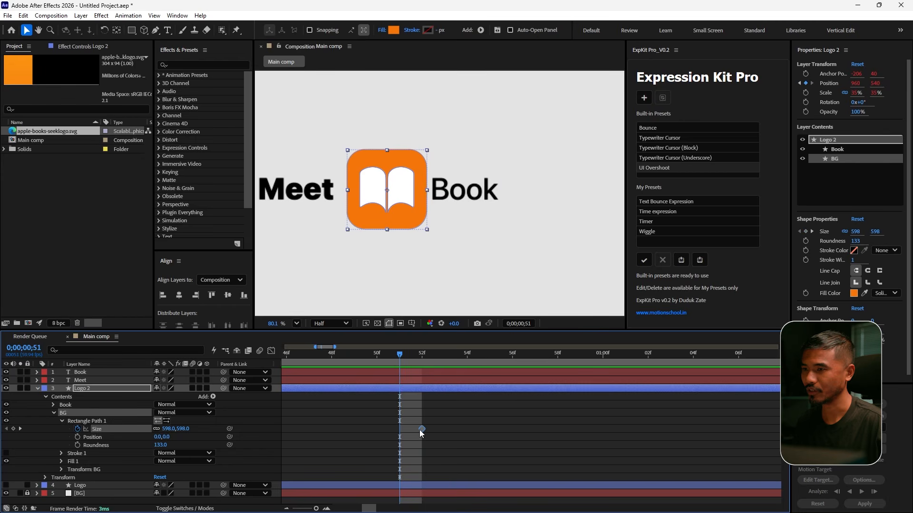
pyautogui.moveTo(421, 429); pyautogui.dragTo(402, 431)
# Step: Set Rectangle Path 1's Size in Logo 2's BG group to 0 at 0;00;00;36
pyautogui.scroll(-5, 427, 436)
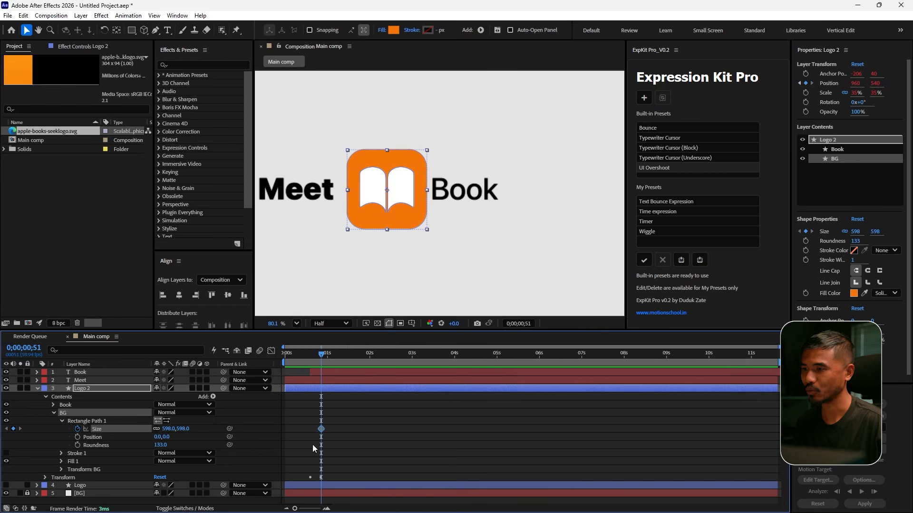
pyautogui.scroll(5, 313, 449)
pyautogui.moveTo(372, 364); pyautogui.dragTo(300, 367)
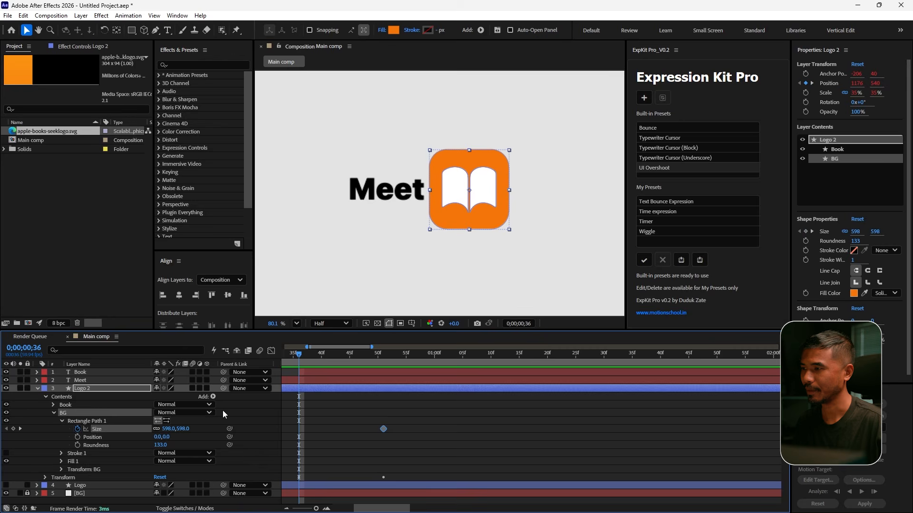
pyautogui.click(170, 429)
pyautogui.write('0')
pyautogui.press('Return')
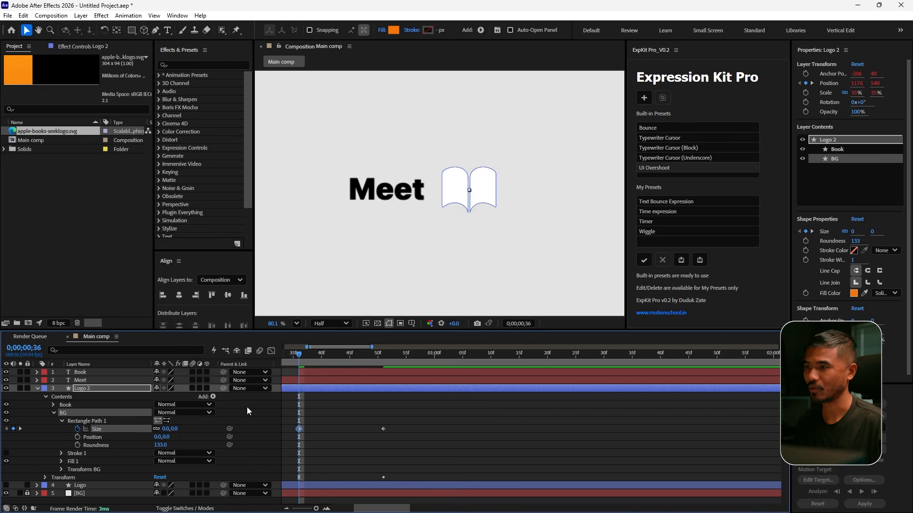
# Step: Apply the UI Overshoot preset with both Rectangle Path 1 Size keyframes selected and scrub through the resize motion
pyautogui.moveTo(433, 423); pyautogui.dragTo(261, 440)
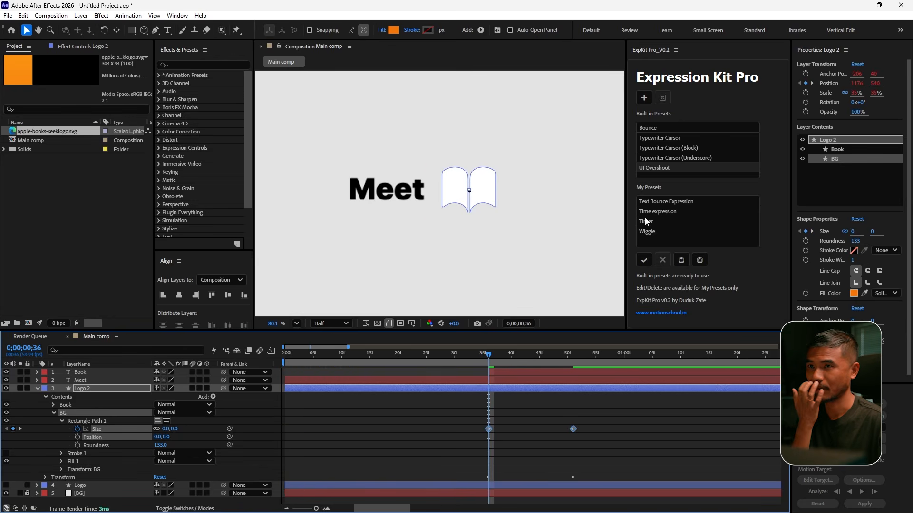
pyautogui.click(646, 259)
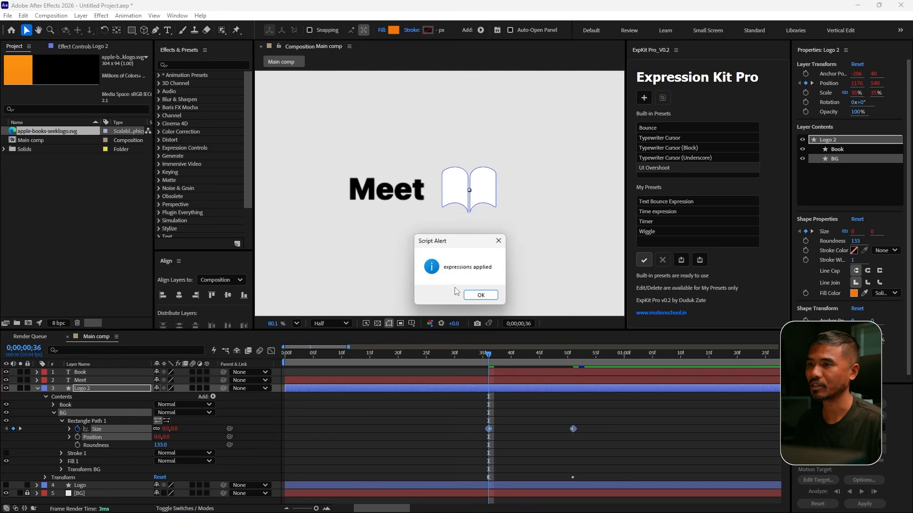
pyautogui.click(481, 293)
pyautogui.moveTo(489, 356); pyautogui.dragTo(575, 365)
pyautogui.moveTo(534, 358); pyautogui.dragTo(477, 359)
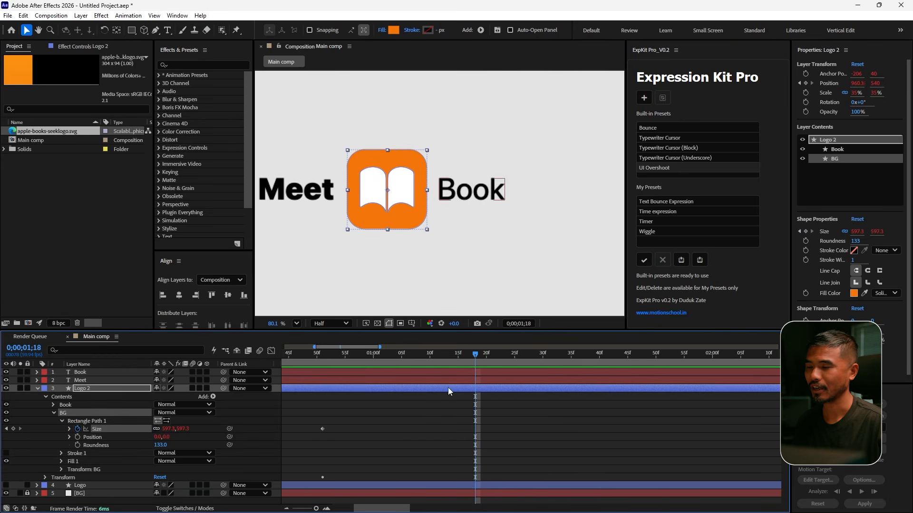
pyautogui.scroll(-1, 432, 391)
# Step: Keyframe the Opacity of Logo 2's Book group at 100% and place that keyframe at 0;00;00;51
pyautogui.click(334, 357)
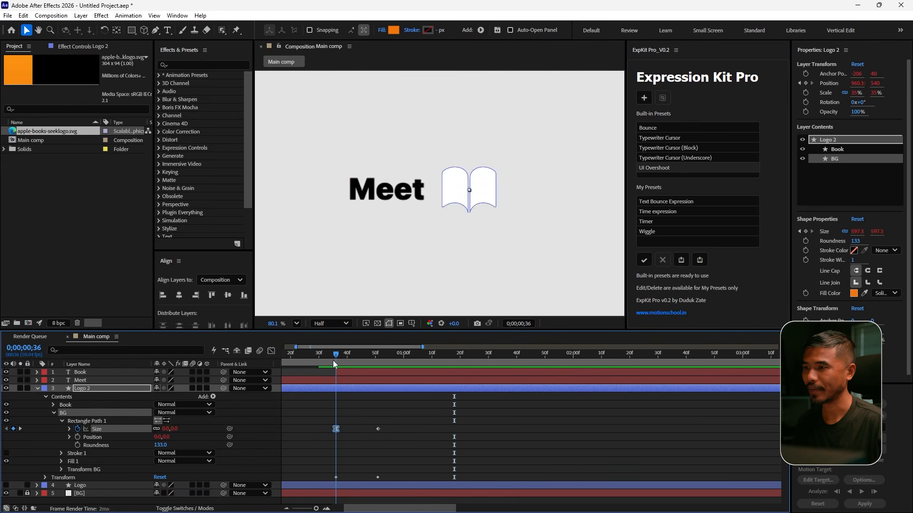
pyautogui.click(54, 413)
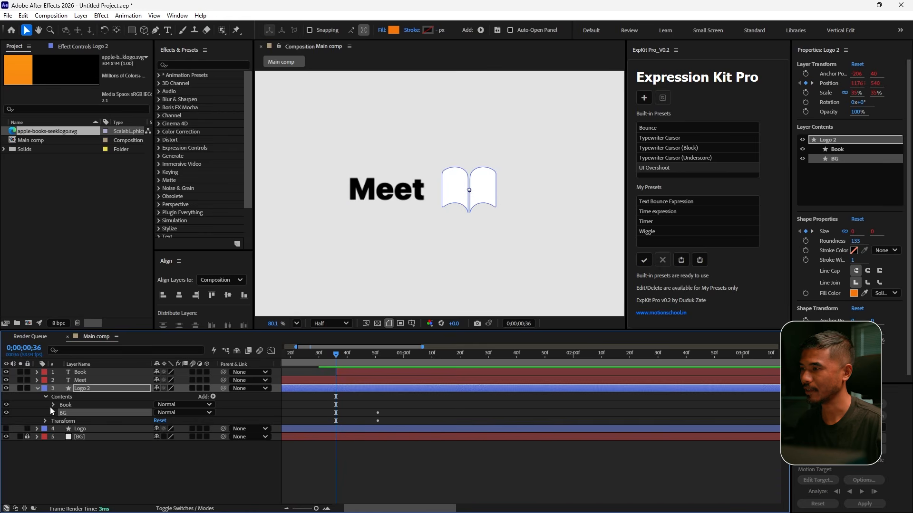
pyautogui.click(54, 406)
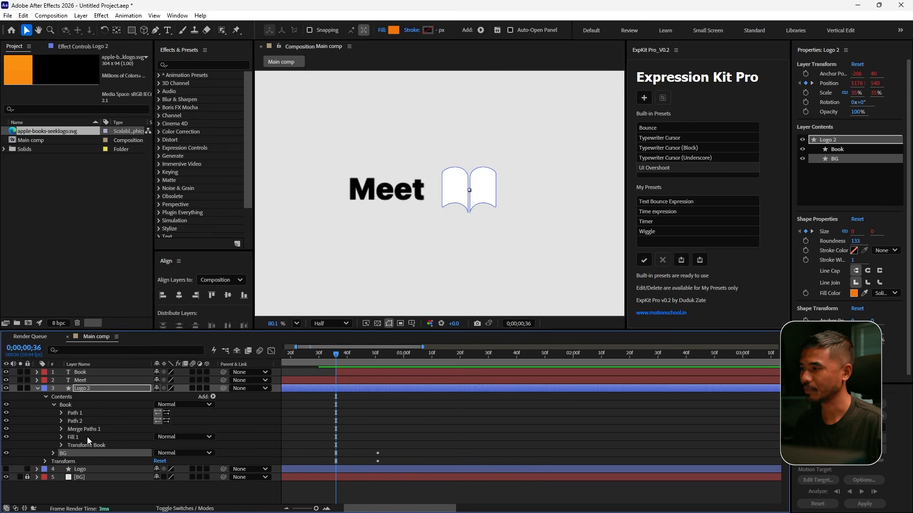
pyautogui.click(61, 446)
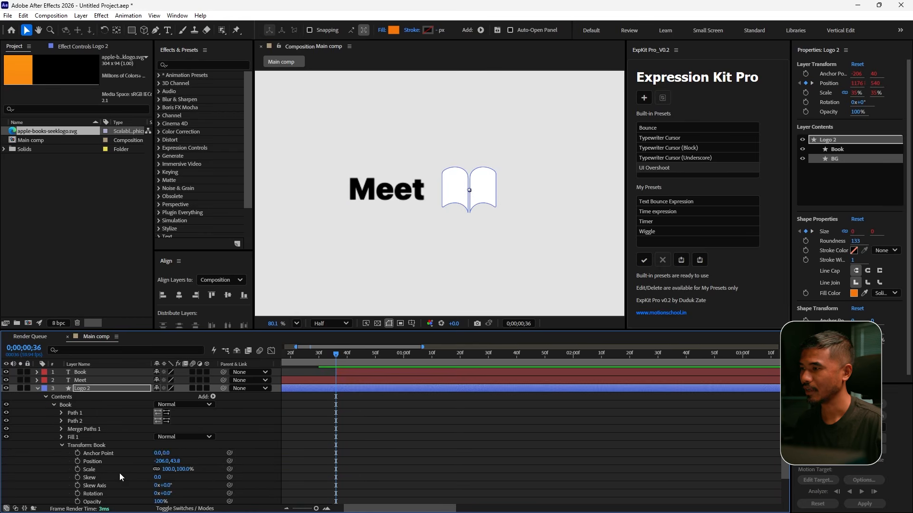
pyautogui.scroll(-2, 119, 472)
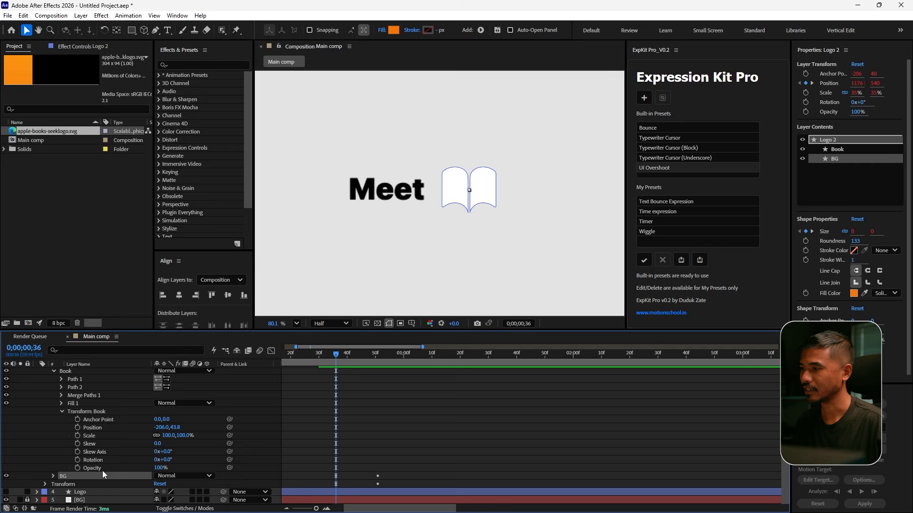
pyautogui.click(77, 468)
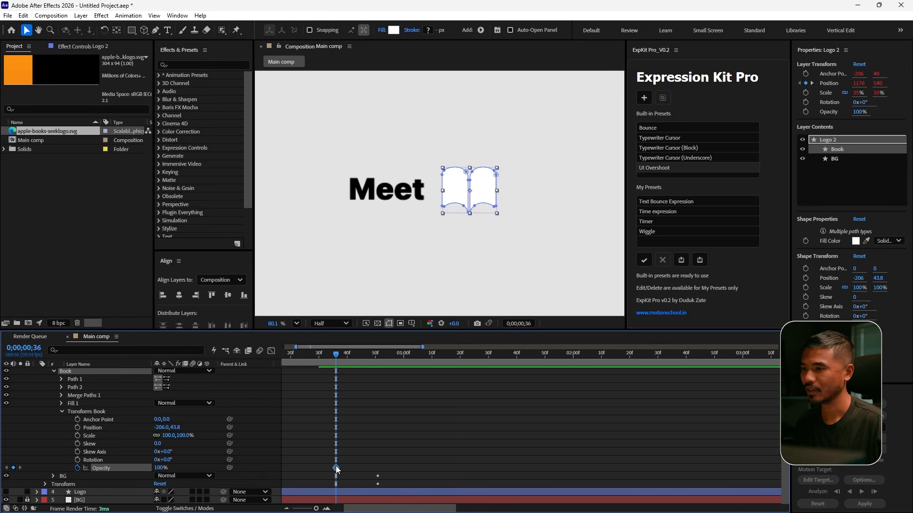
pyautogui.moveTo(336, 469); pyautogui.dragTo(378, 470)
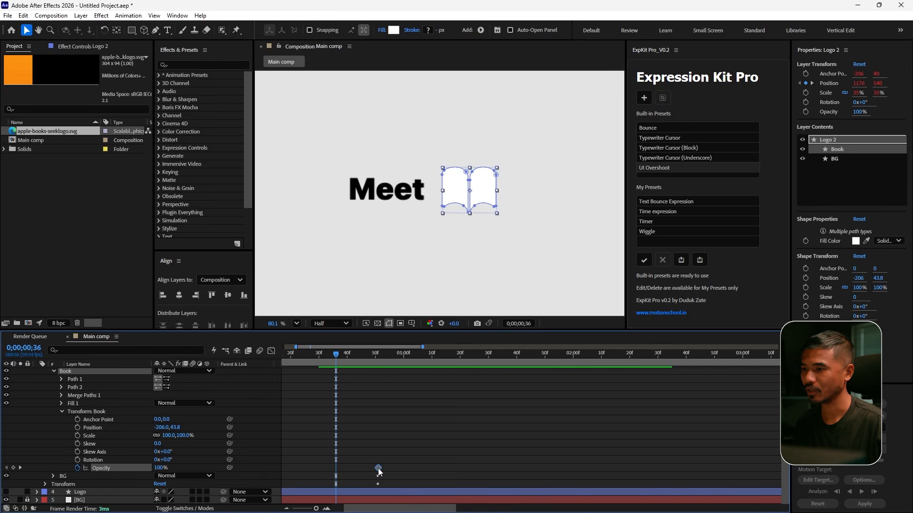
# Step: Set the Book group's Opacity to 0% at 0;00;00;36 and preview the fade-in
pyautogui.click(160, 468)
pyautogui.write('0')
pyautogui.press('Return')
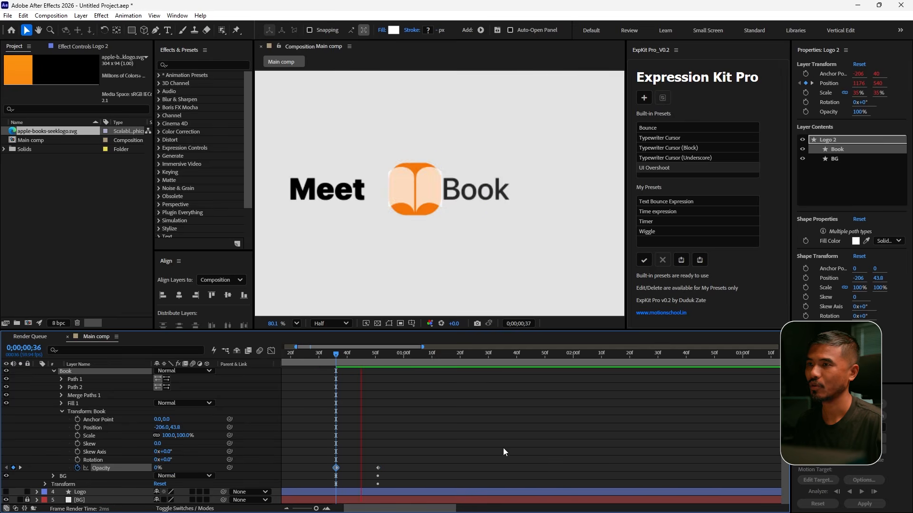
pyautogui.press('space')
pyautogui.scroll(-2, 490, 194)
pyautogui.scroll(2, 87, 396)
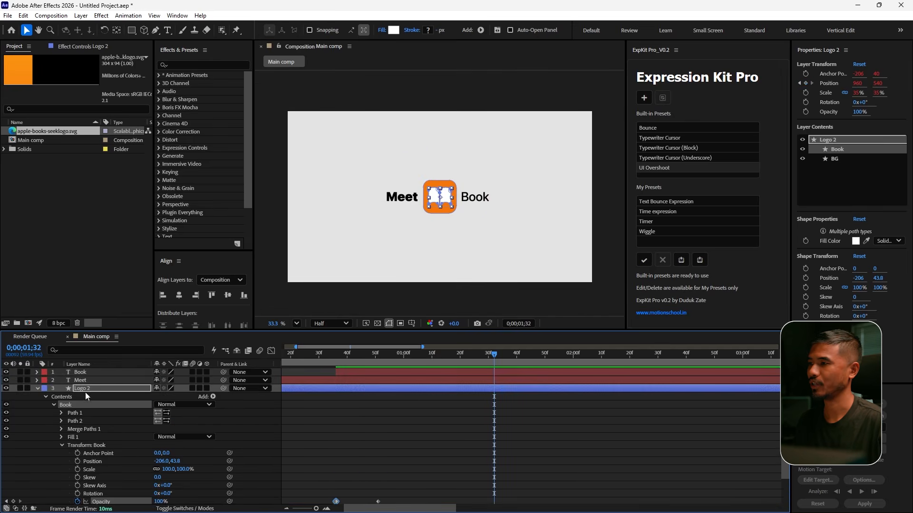
# Step: Collapse Logo 2's properties, preview the animation from the start and park the playhead at 0;00;01;15
pyautogui.click(46, 397)
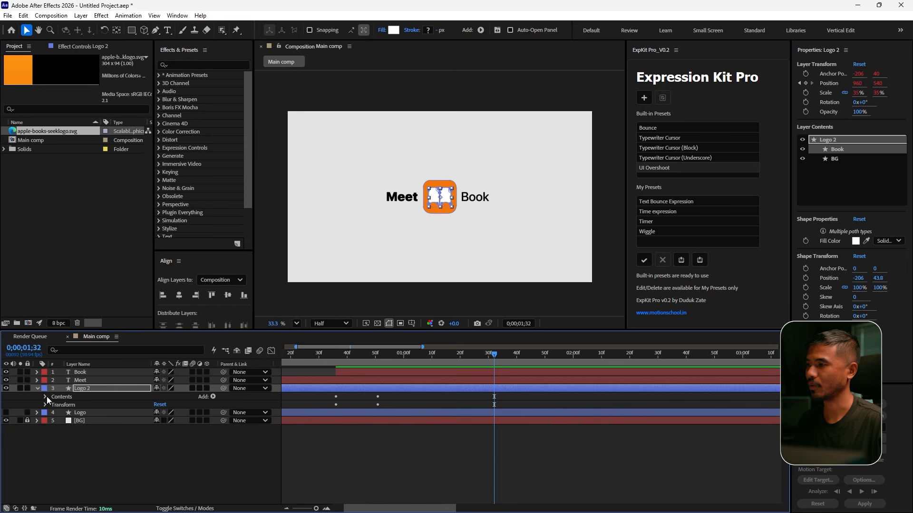
pyautogui.click(37, 389)
pyautogui.press('space')
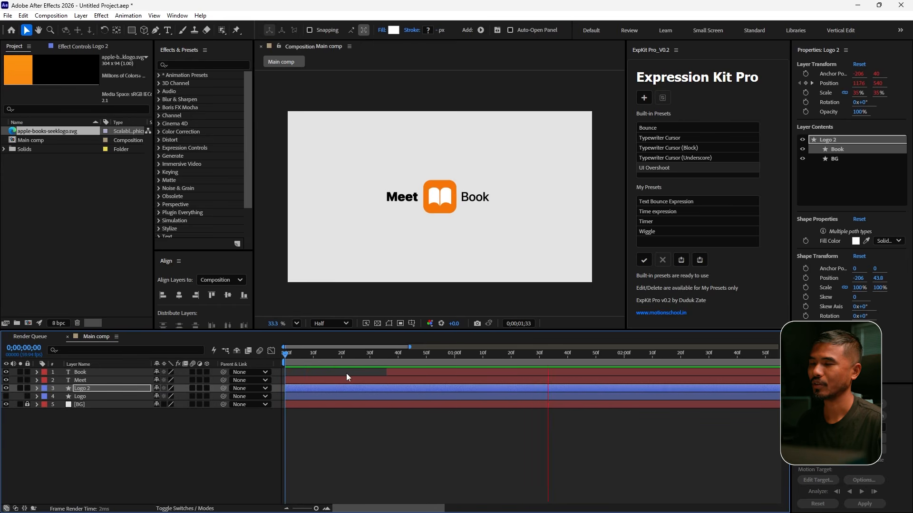
pyautogui.moveTo(311, 355); pyautogui.dragTo(498, 377)
pyautogui.click(411, 436)
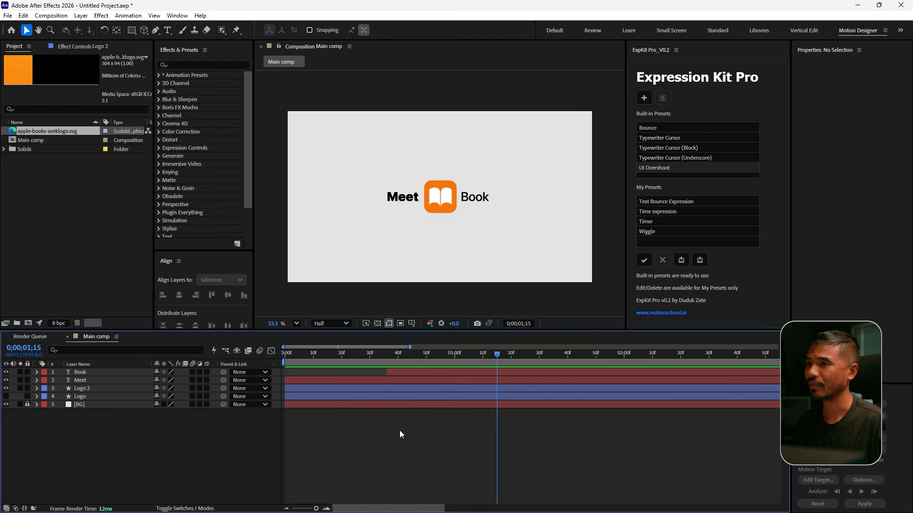
# Step: Move Logo 2 to the top of the layer stack and add a 598, 598 Size keyframe to its BG rectangle at 0;00;01;15
pyautogui.click(94, 388)
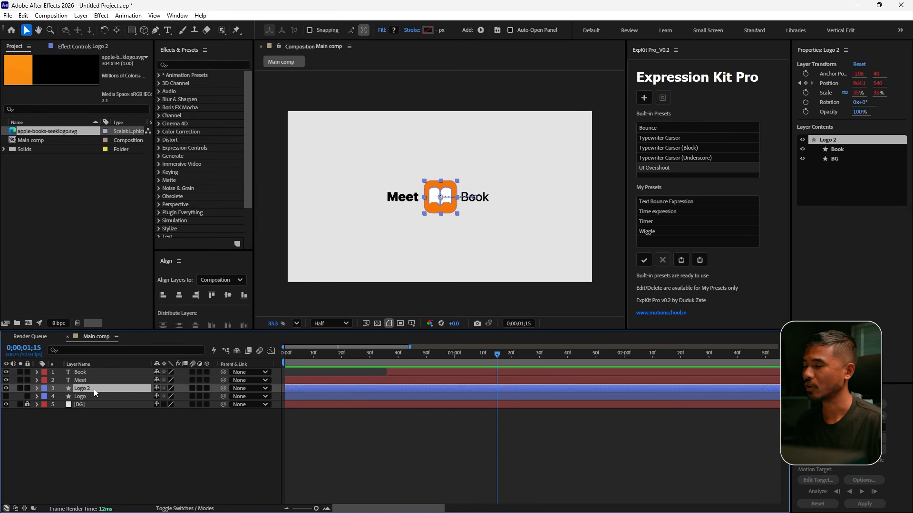
pyautogui.moveTo(93, 388); pyautogui.dragTo(101, 373)
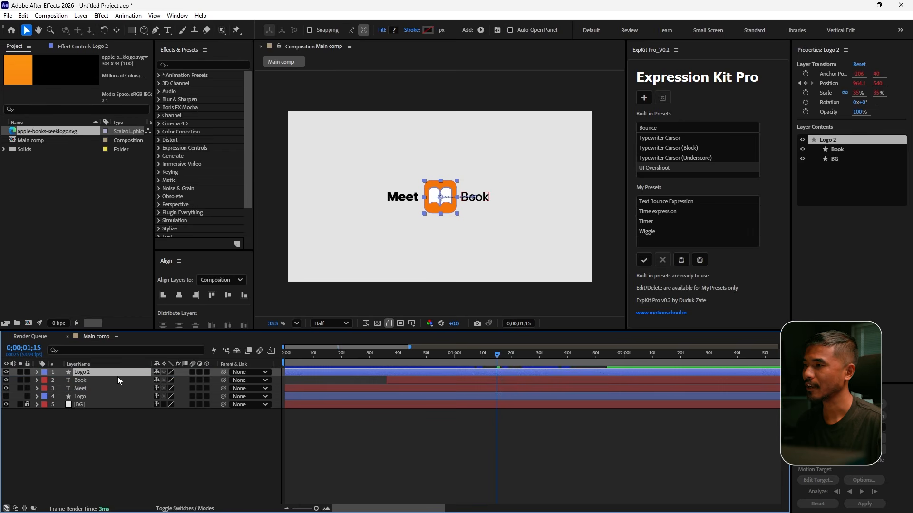
pyautogui.click(37, 373)
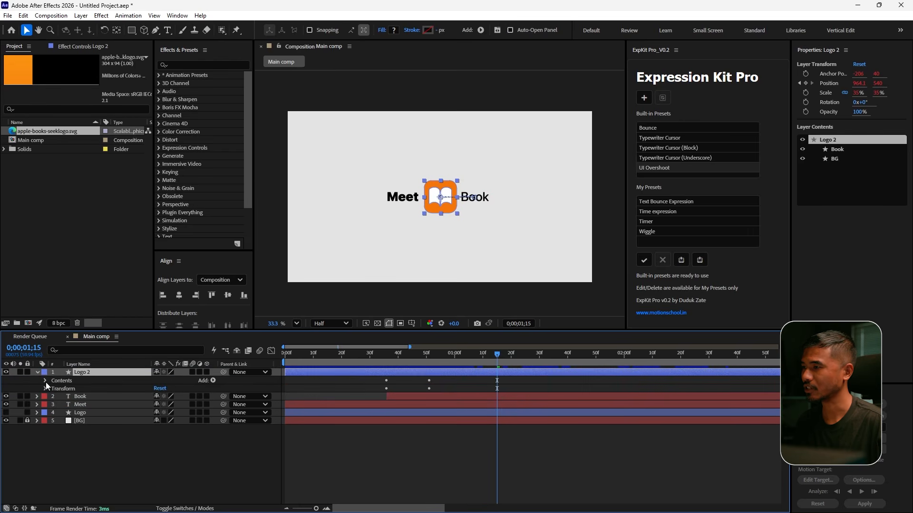
pyautogui.click(46, 381)
pyautogui.click(62, 396)
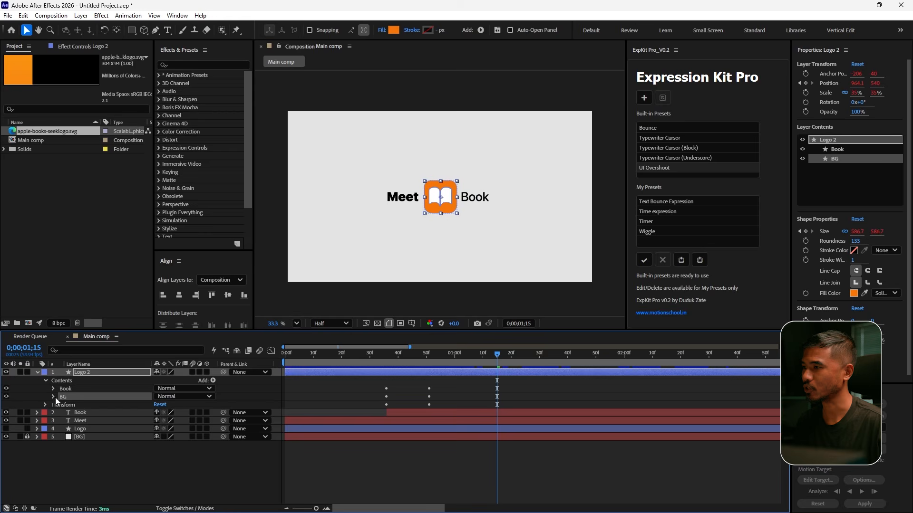
pyautogui.click(53, 397)
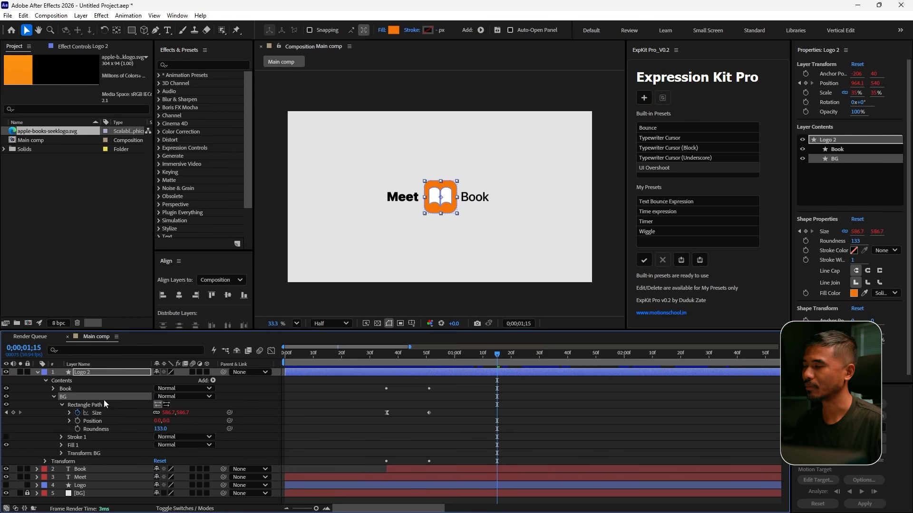
pyautogui.click(13, 413)
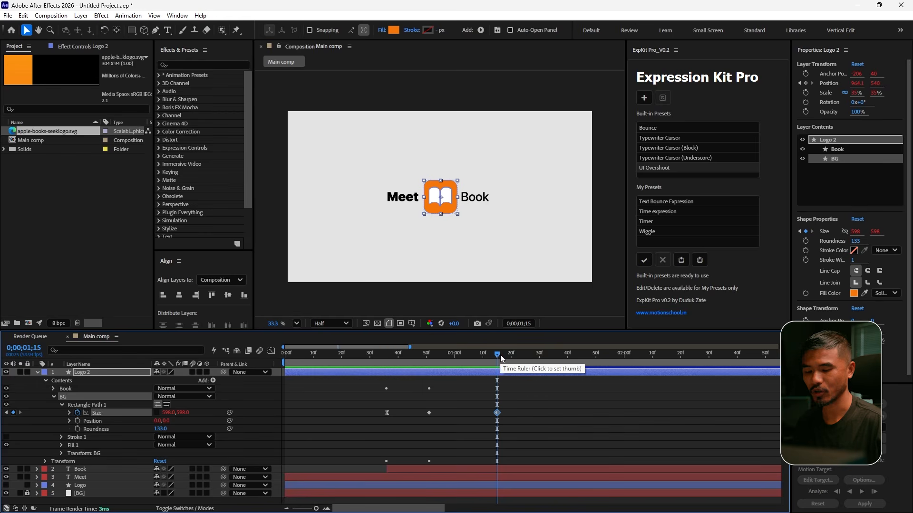
# Step: Widen the BG rectangle's Size to 2130, 598 at 0;00;01;30
pyautogui.hotkey('shift', 'pagedown')
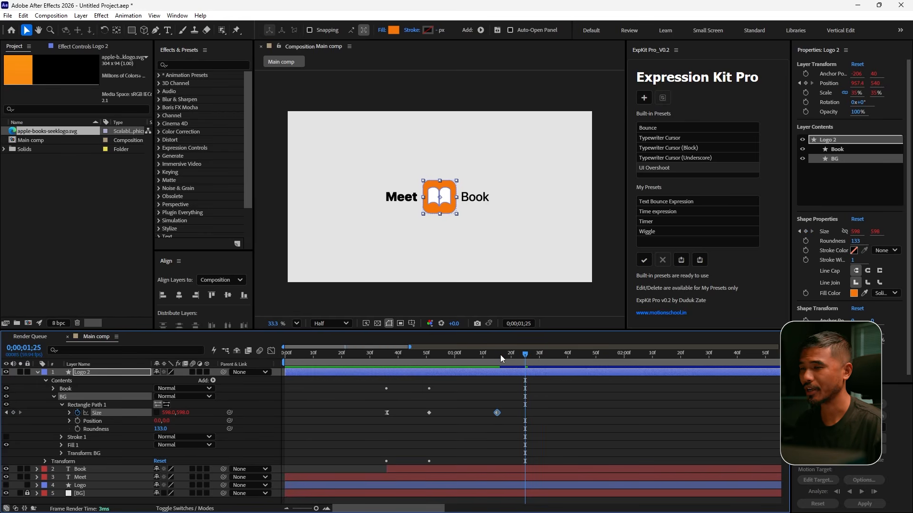
pyautogui.press('space')
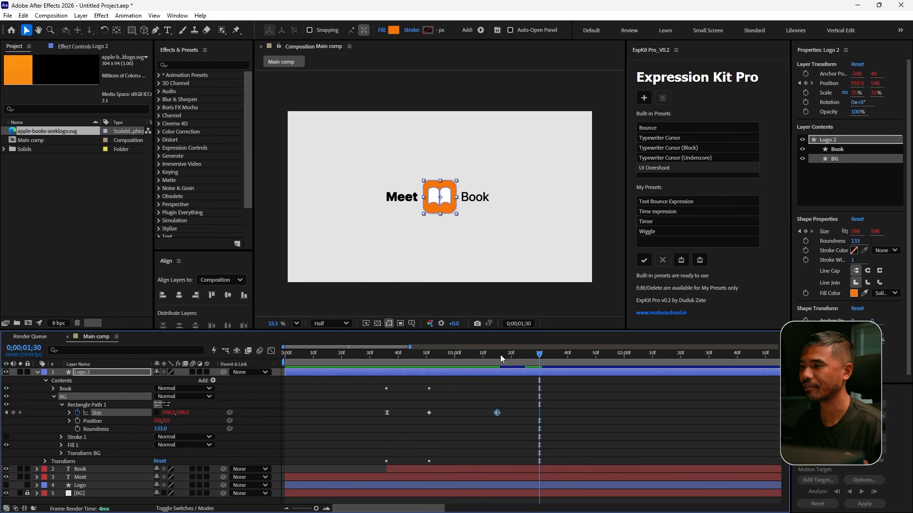
pyautogui.moveTo(168, 412); pyautogui.dragTo(836, 422)
pyautogui.scroll(1, 452, 209)
pyautogui.moveTo(177, 413); pyautogui.dragTo(242, 417)
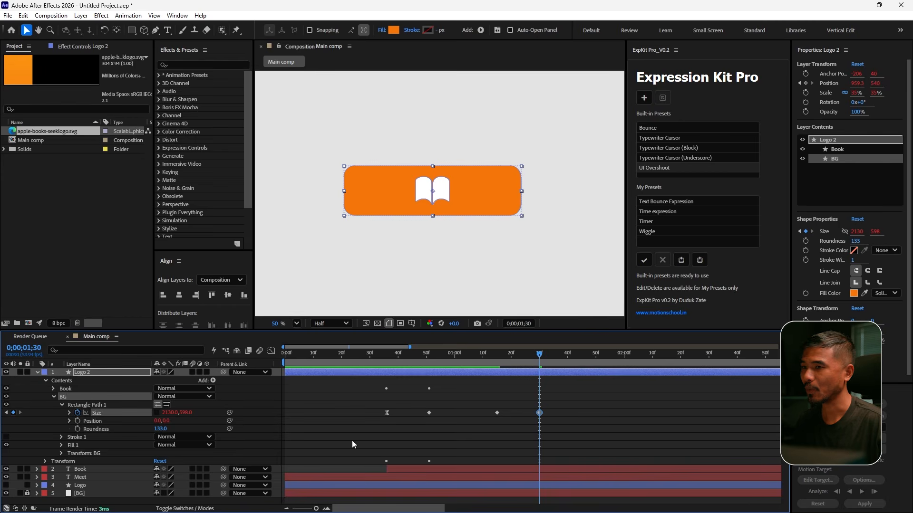
# Step: Apply Easy Ease to the BG rectangle's Size keyframe at 0;00;01;15 and preview the widening
pyautogui.moveTo(491, 410); pyautogui.dragTo(503, 430)
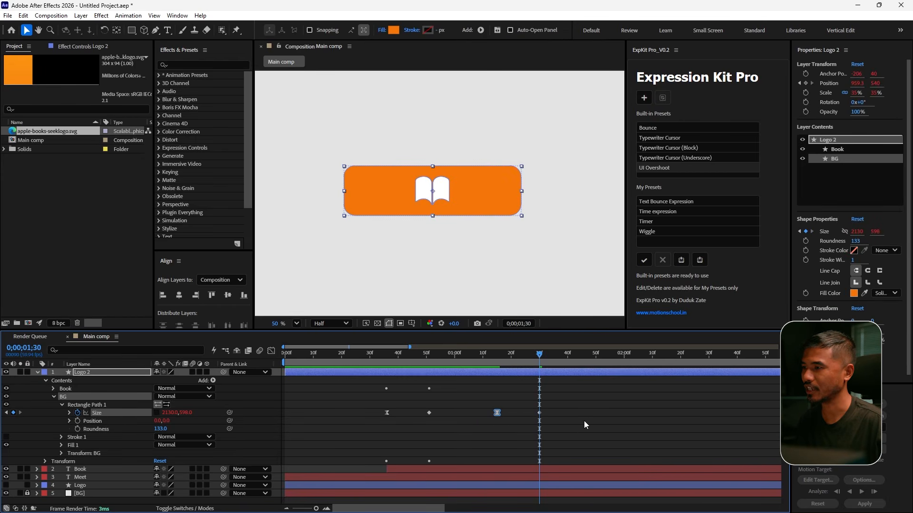
pyautogui.click(375, 362)
pyautogui.press('space')
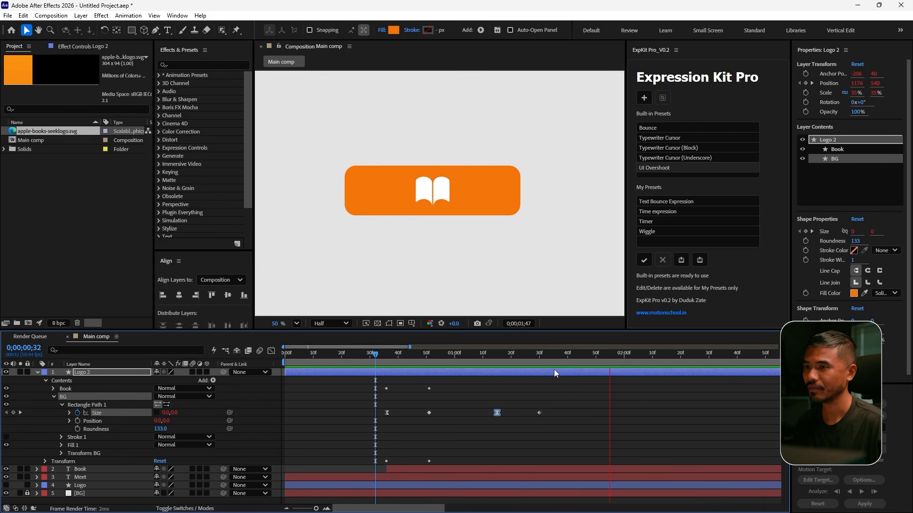
pyautogui.moveTo(412, 355); pyautogui.dragTo(504, 389)
pyautogui.click(488, 357)
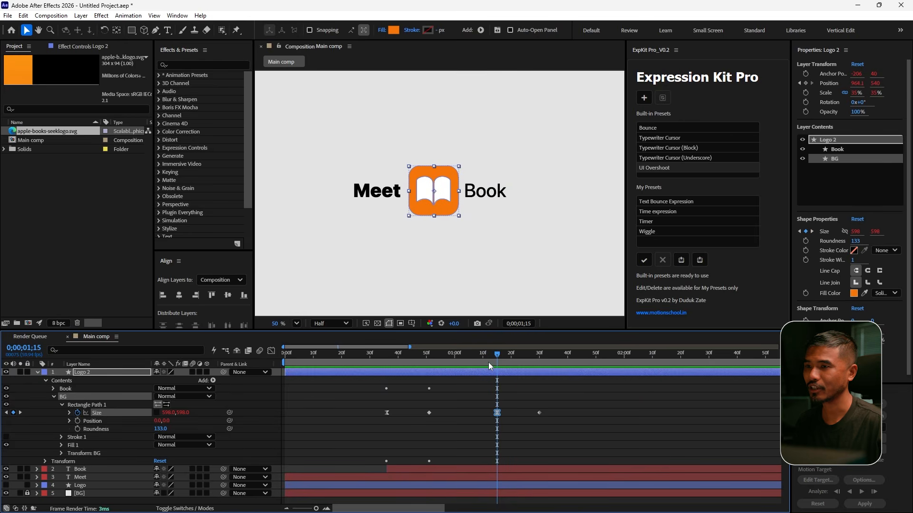
pyautogui.press('space')
pyautogui.moveTo(490, 356)
pyautogui.mouseDown()
pyautogui.moveTo(497, 371)
pyautogui.moveTo(453, 358)
pyautogui.moveTo(495, 362)
pyautogui.mouseUp()
# Step: Move the BG rectangle's last Size keyframe to 0;00;01;25 and preview the faster widening
pyautogui.hotkey('ctrl', 'shift', 'a')
pyautogui.moveTo(481, 406); pyautogui.dragTo(509, 421)
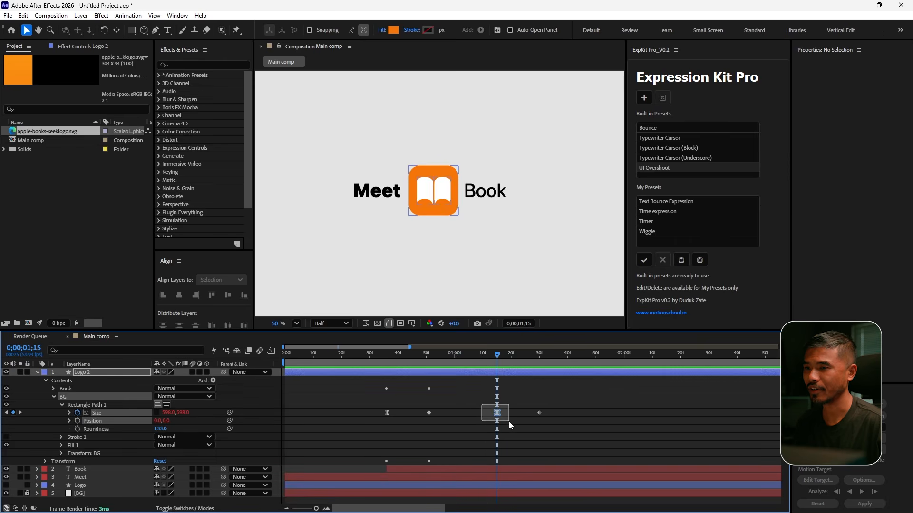
pyautogui.hotkey('shift', 'pagedown')
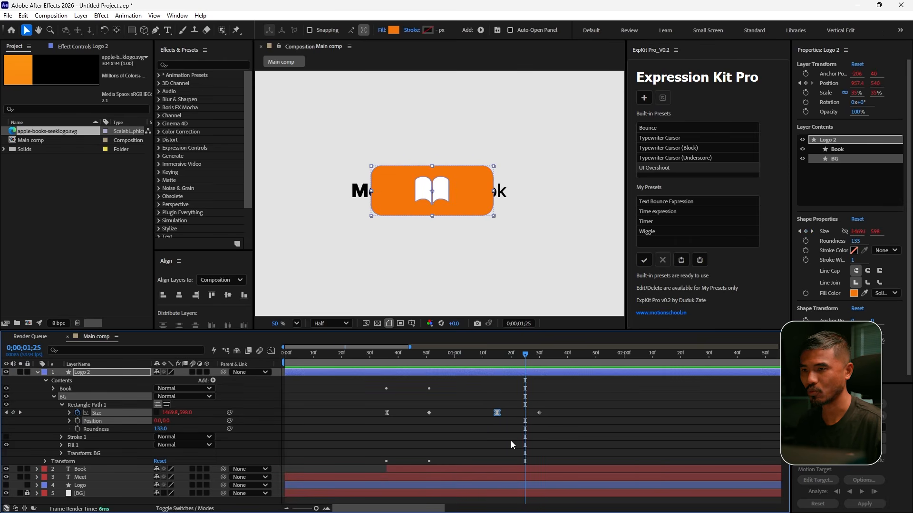
pyautogui.hotkey('ctrl', 'shift', 'a')
pyautogui.moveTo(541, 412); pyautogui.dragTo(530, 413)
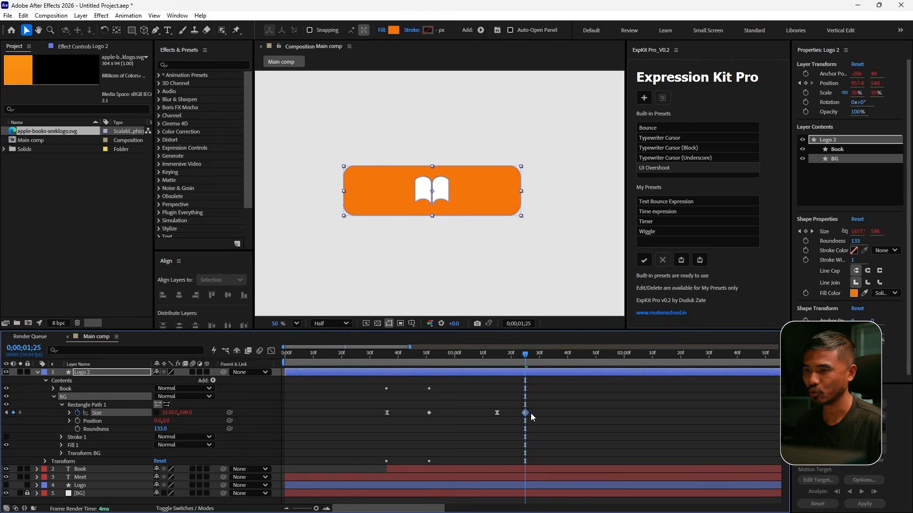
pyautogui.click(484, 360)
pyautogui.press('space')
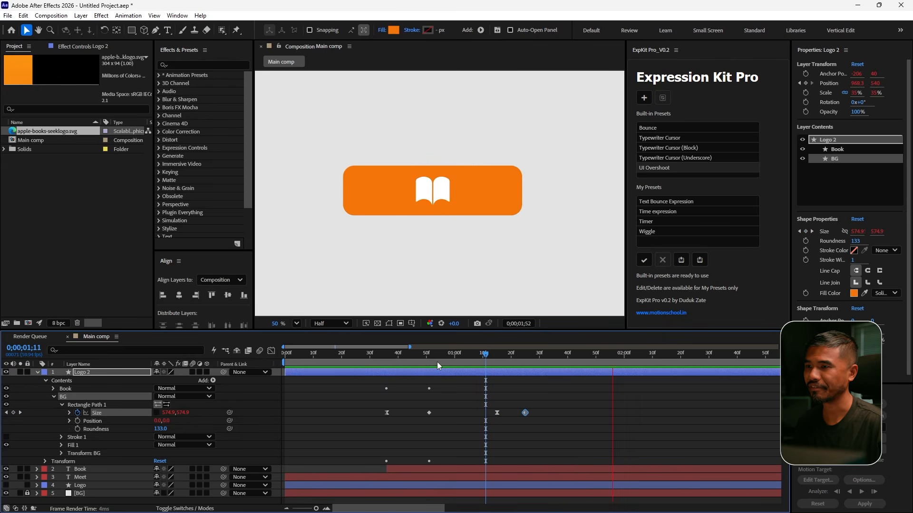
pyautogui.click(375, 358)
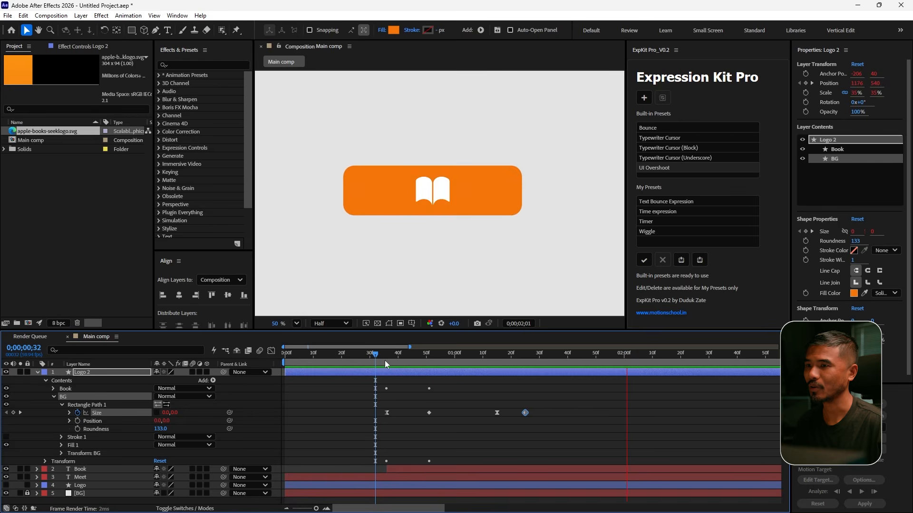
# Step: Stop the preview and add a Color keyframe to the BG group's orange fill at 0;00;01;15
pyautogui.press('space')
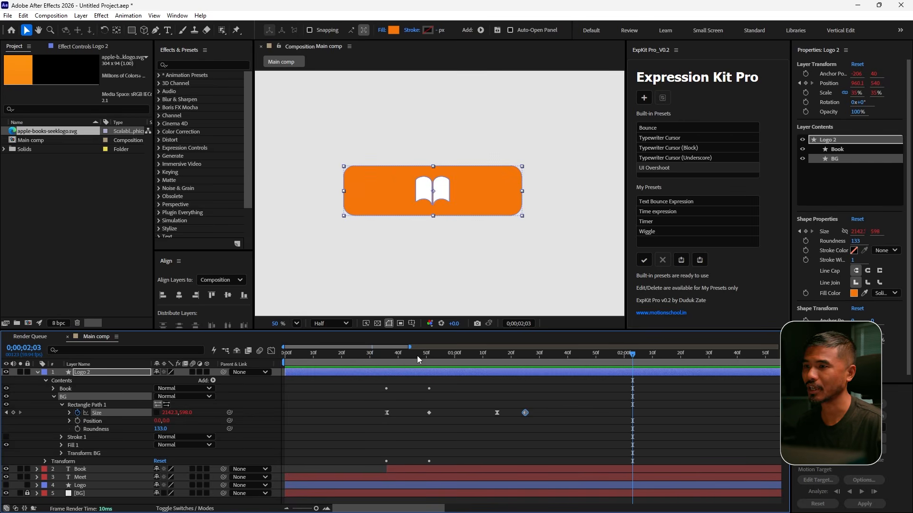
pyautogui.moveTo(417, 355); pyautogui.dragTo(500, 429)
pyautogui.click(62, 445)
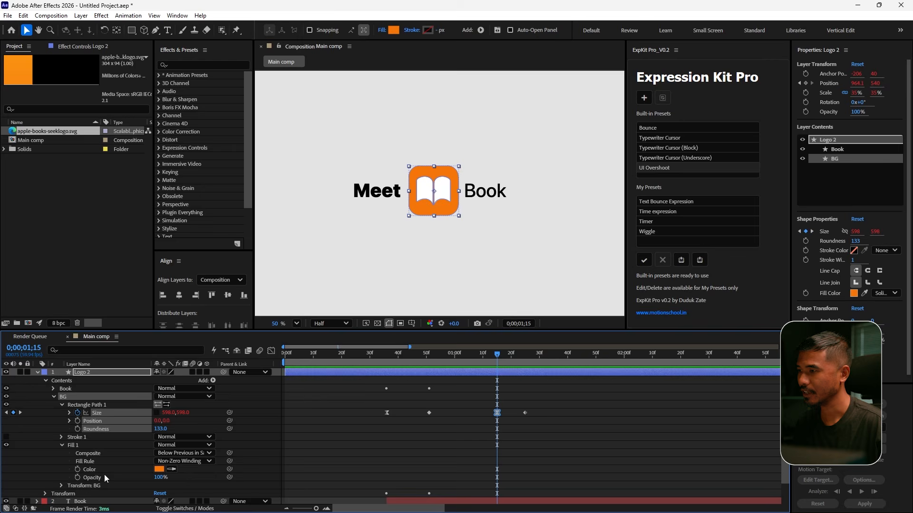
pyautogui.click(88, 470)
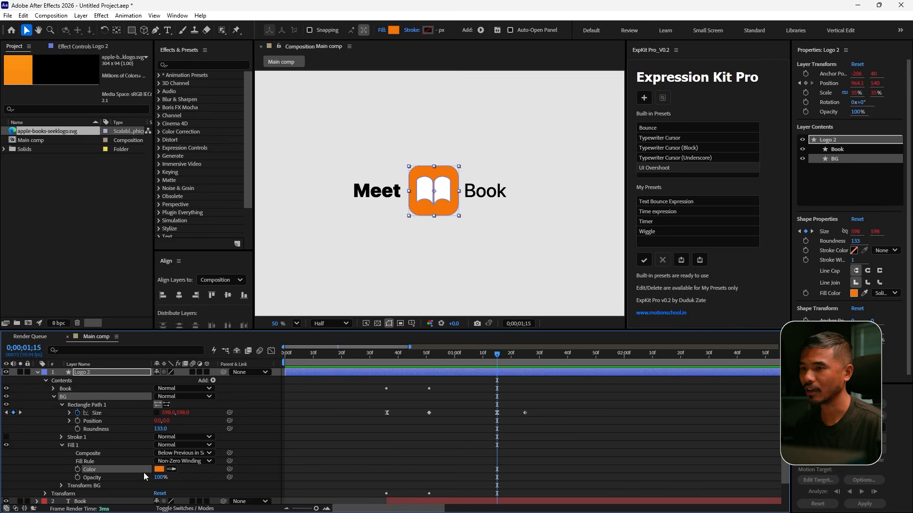
pyautogui.click(78, 471)
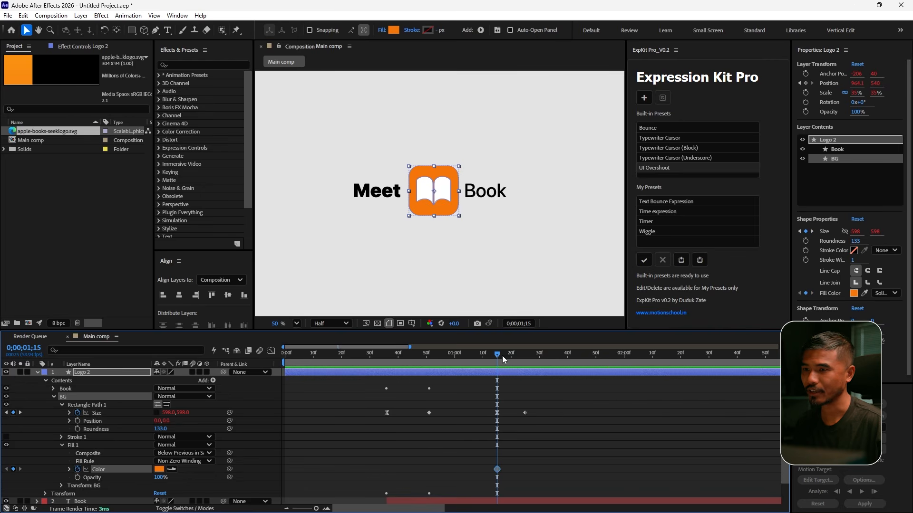
# Step: Set the BG fill's Color to FFFFFF at 0;00;01;25
pyautogui.moveTo(502, 356); pyautogui.dragTo(524, 423)
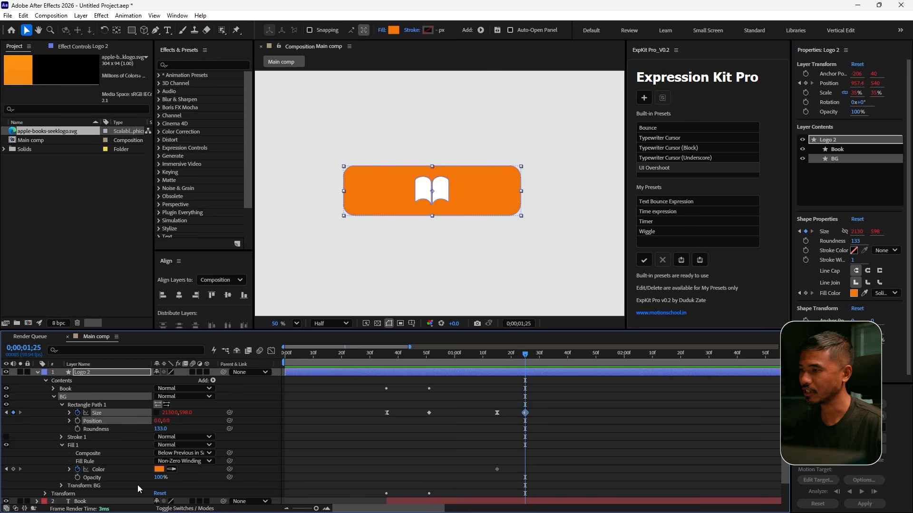
pyautogui.click(159, 470)
pyautogui.write('ffffff')
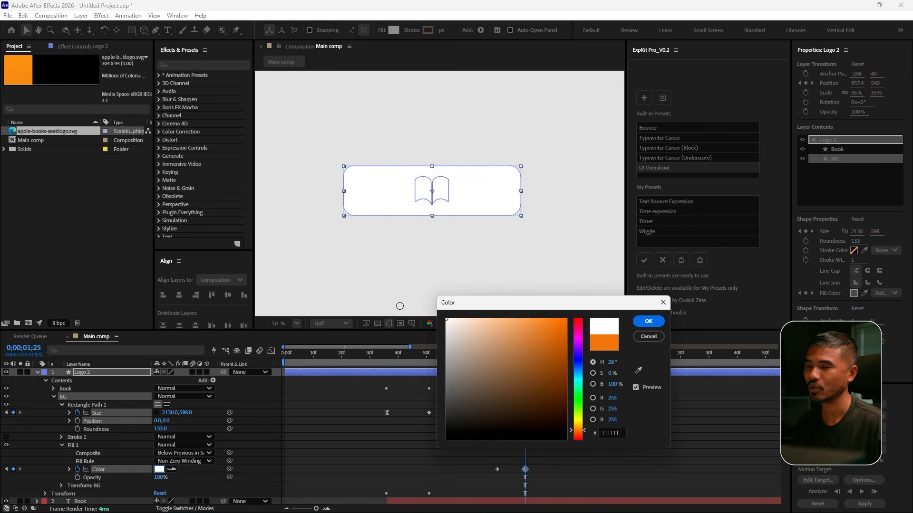
pyautogui.click(648, 337)
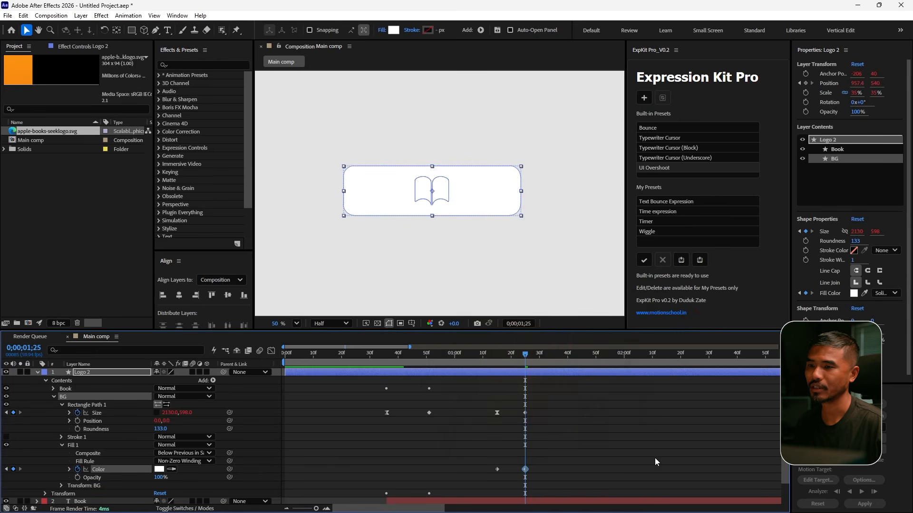
# Step: Add a 100% Opacity keyframe to the Book group of Logo 2 at 0;00;01;15
pyautogui.moveTo(525, 398); pyautogui.dragTo(497, 400)
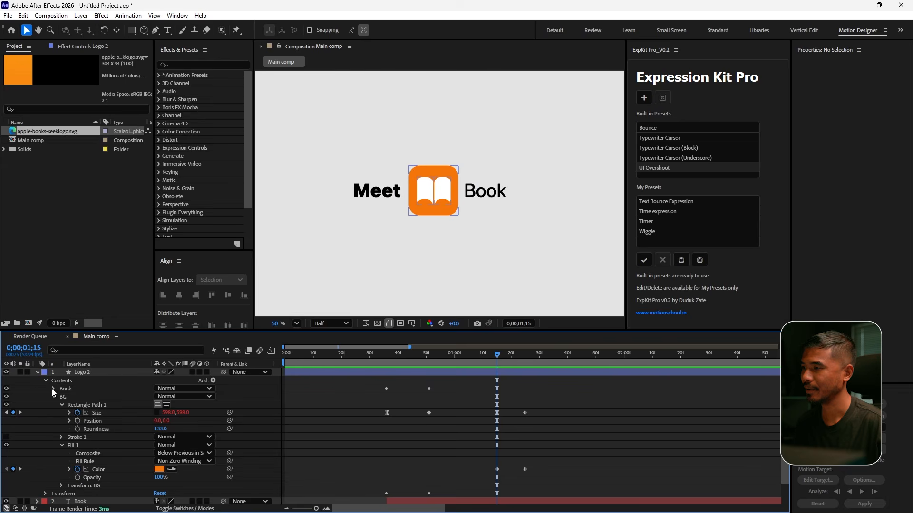
pyautogui.click(53, 389)
pyautogui.click(113, 488)
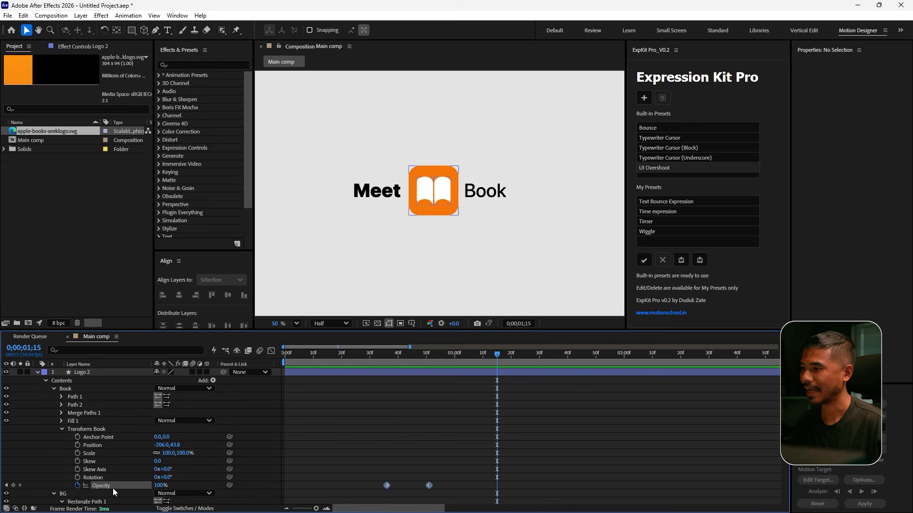
pyautogui.click(13, 485)
# Step: Set the Book group's Opacity to 0% at 0;00;01;25, check the fade and collapse the Logo 2 layer
pyautogui.scroll(-3, 484, 452)
pyautogui.moveTo(504, 358); pyautogui.dragTo(525, 358)
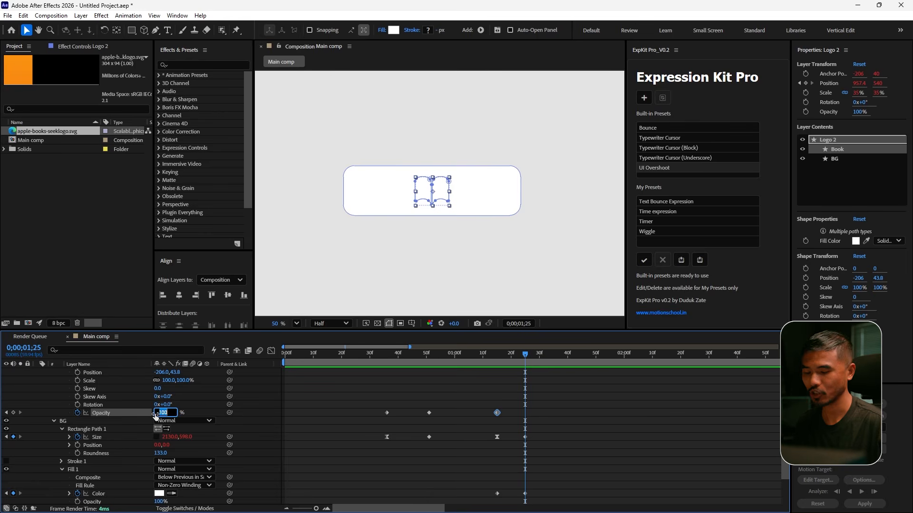
pyautogui.write('0')
pyautogui.press('Return')
pyautogui.moveTo(488, 358); pyautogui.dragTo(525, 365)
pyautogui.scroll(3, 36, 404)
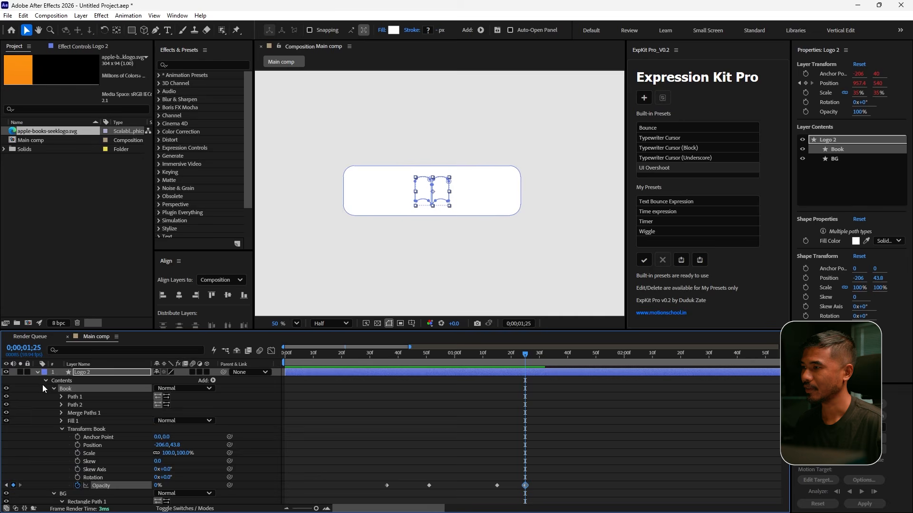
pyautogui.click(46, 380)
pyautogui.click(38, 371)
pyautogui.click(101, 437)
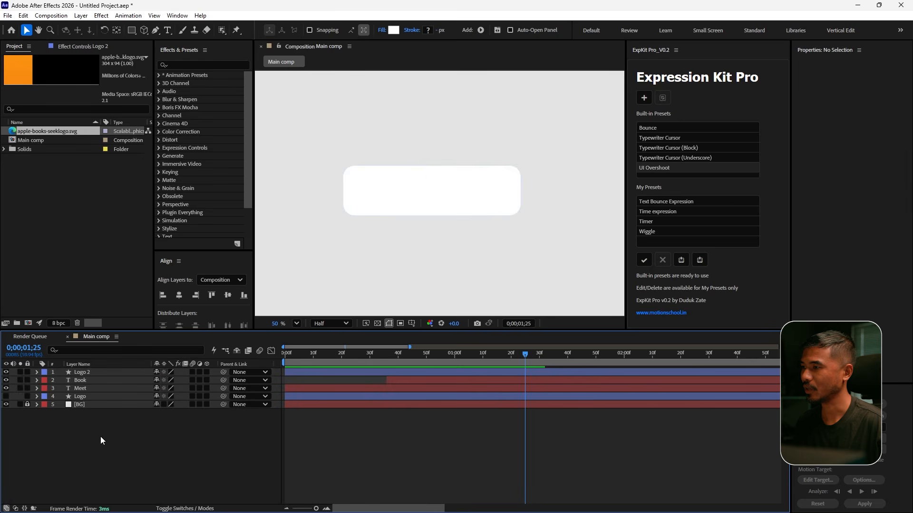
# Step: Make the hidden Logo layer visible and move it to the top of the layer stack
pyautogui.click(90, 396)
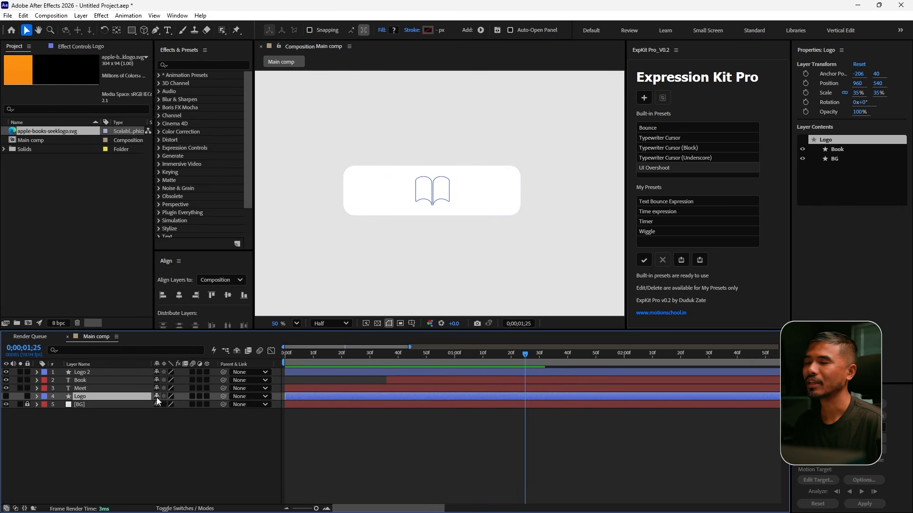
pyautogui.click(6, 396)
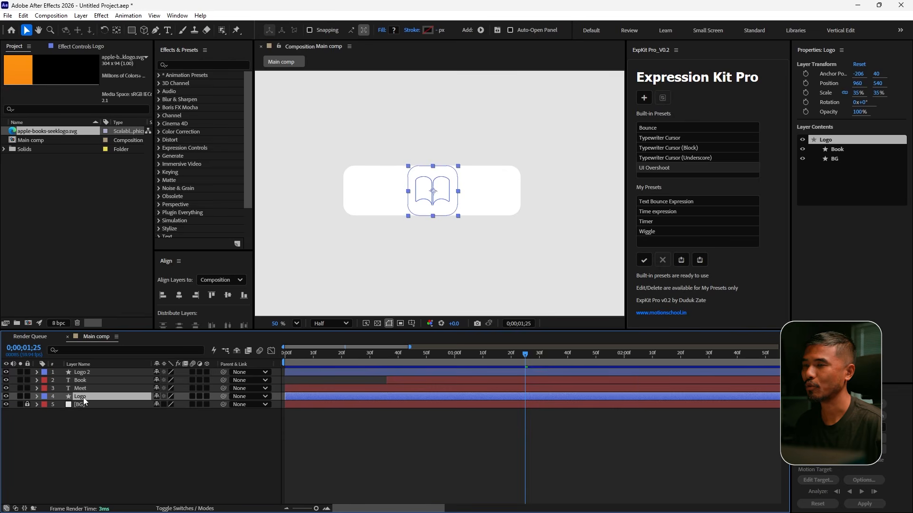
pyautogui.moveTo(84, 397); pyautogui.dragTo(97, 370)
# Step: Scale the Logo layer to 25% and place it near the white bar's left end, at about 720, 540
pyautogui.moveTo(525, 355); pyautogui.dragTo(575, 381)
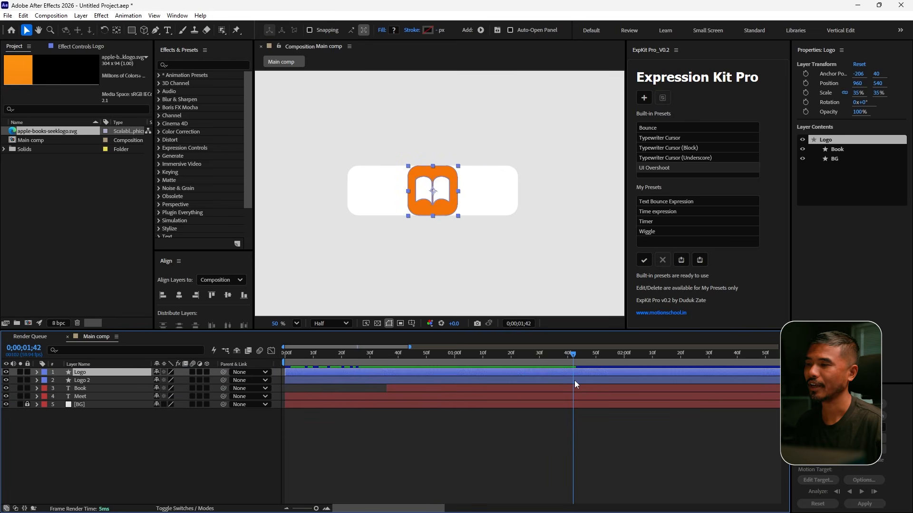
pyautogui.press('s')
pyautogui.click(171, 380)
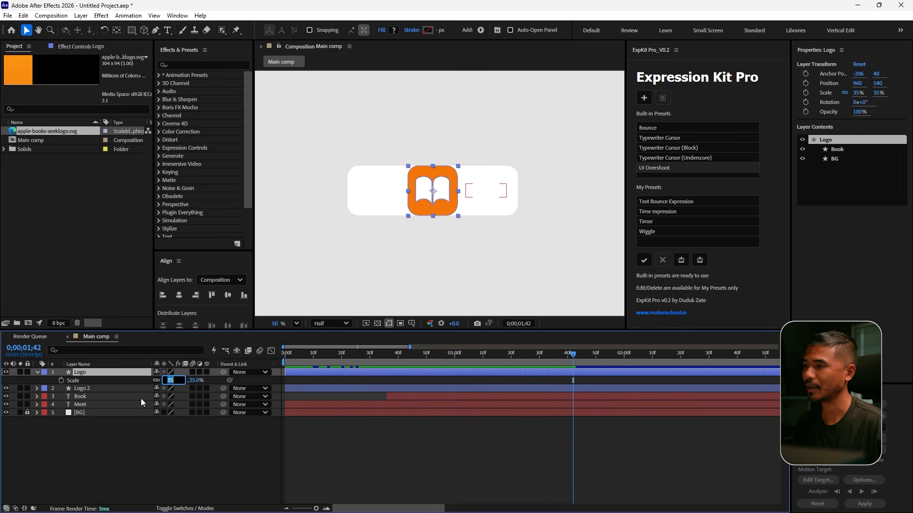
pyautogui.write('25')
pyautogui.press('Return')
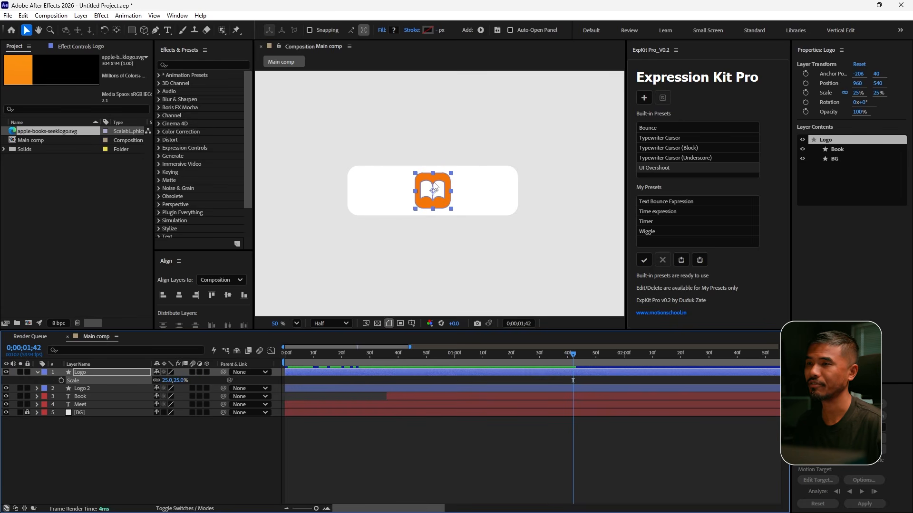
pyautogui.scroll(3, 435, 187)
pyautogui.moveTo(440, 213); pyautogui.dragTo(352, 211)
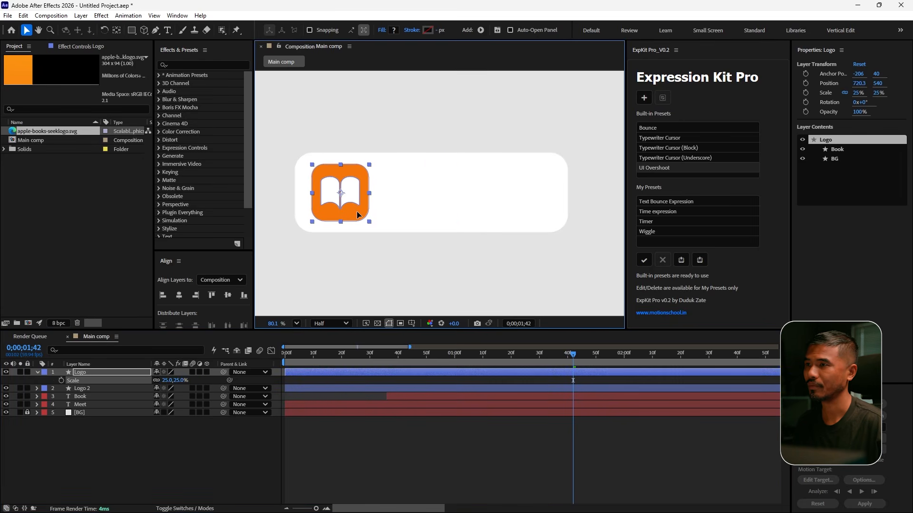
# Step: Keyframe the Logo layer's Position at 720.3, 540 at 0;00;01;27
pyautogui.moveTo(573, 354); pyautogui.dragTo(521, 387)
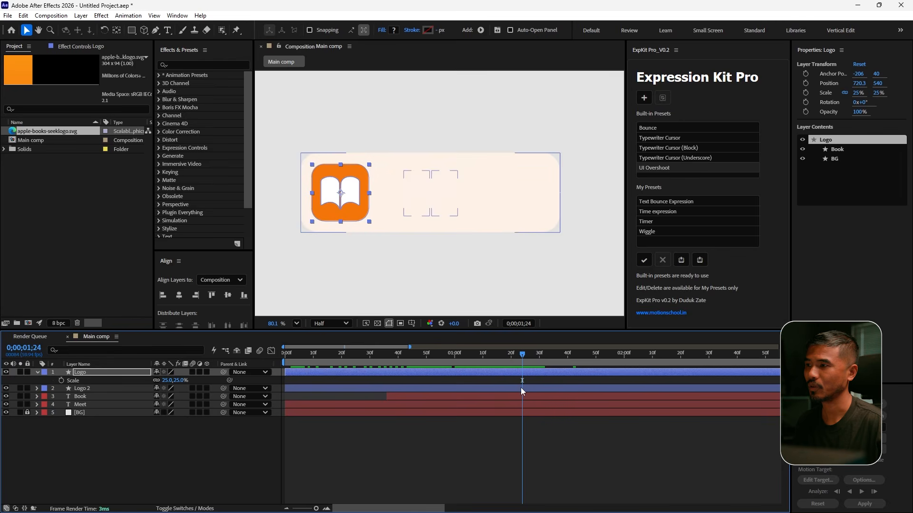
pyautogui.click(38, 373)
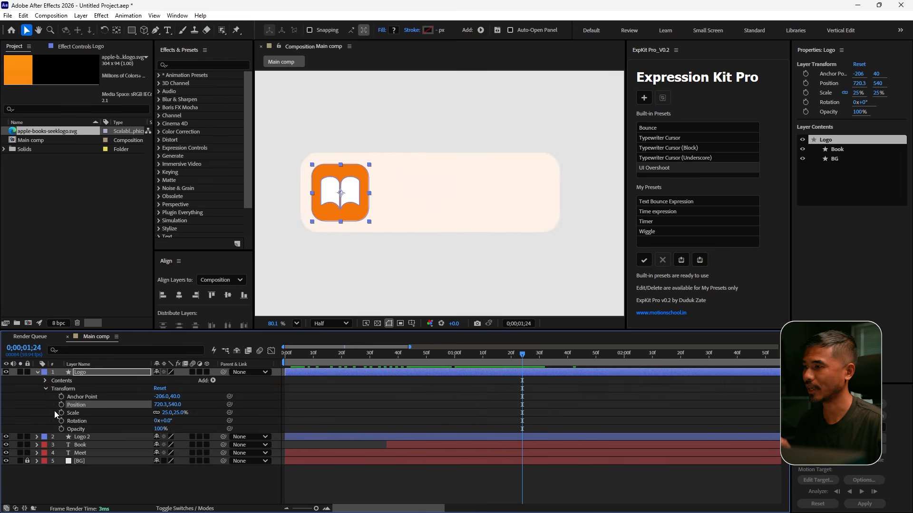
pyautogui.click(62, 404)
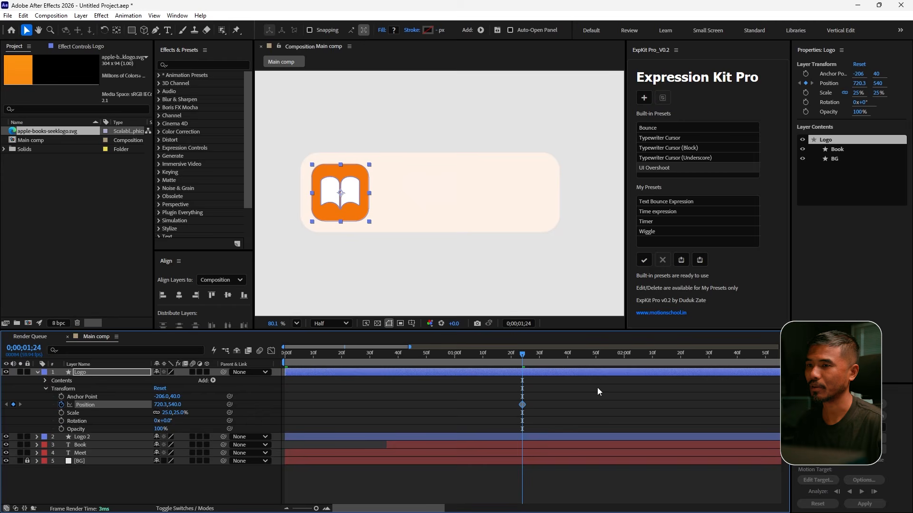
pyautogui.moveTo(517, 354); pyautogui.dragTo(530, 357)
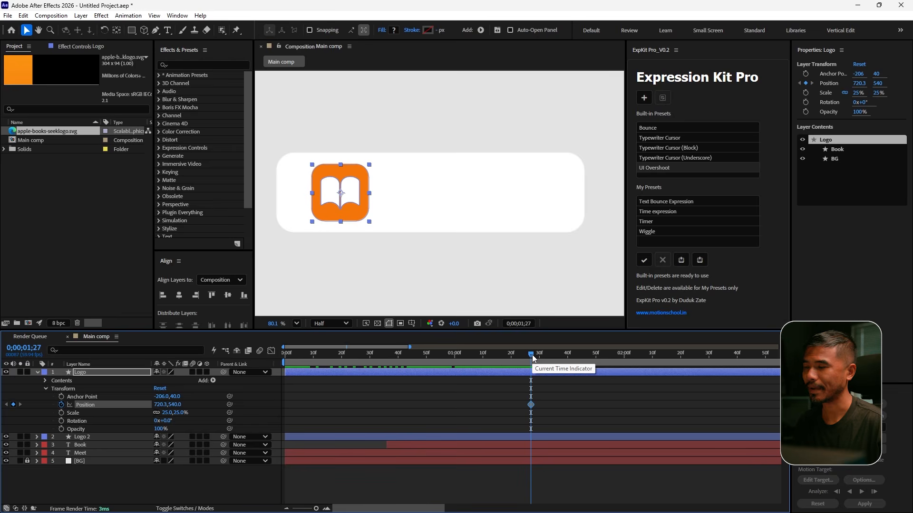
# Step: Lower the Logo layer to Position 720.3, 726 at 0;00;01;17 and preview it rising into the bar
pyautogui.hotkey('shift', 'pageup')
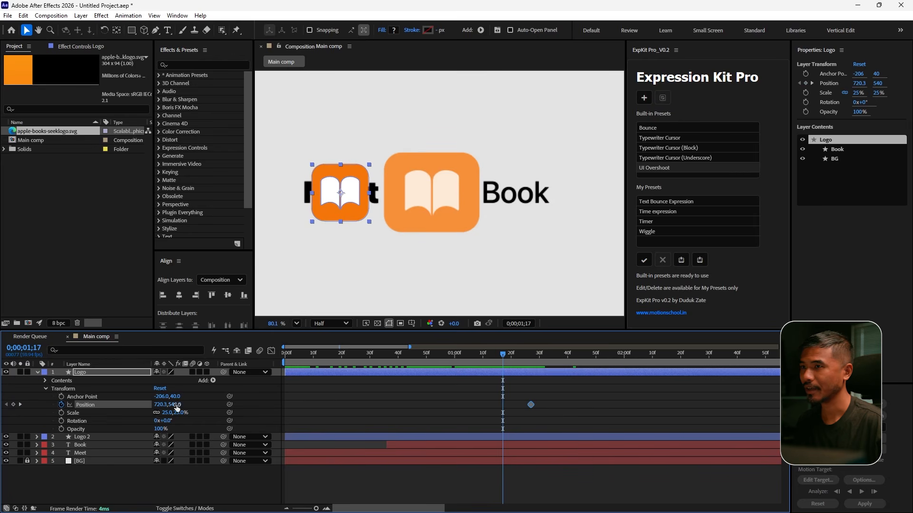
pyautogui.moveTo(177, 406); pyautogui.dragTo(262, 405)
pyautogui.moveTo(263, 406); pyautogui.dragTo(264, 406)
pyautogui.moveTo(502, 355); pyautogui.dragTo(493, 417)
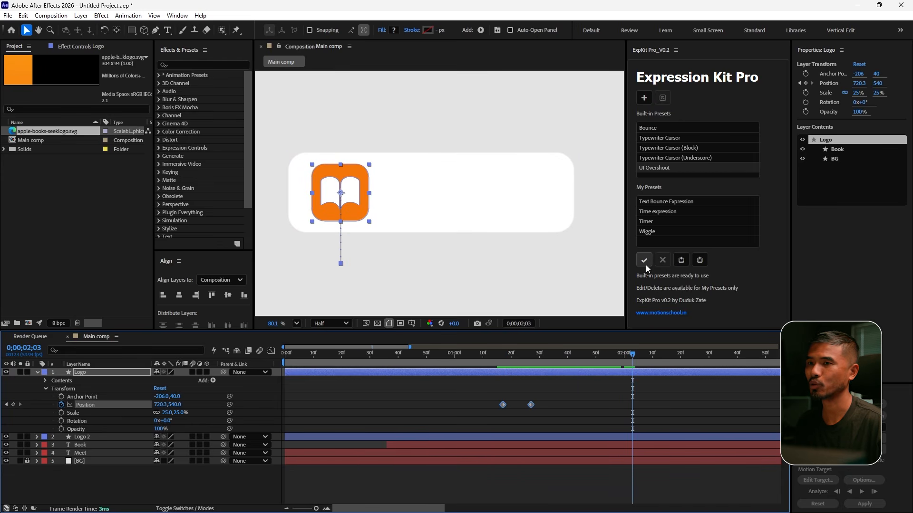
# Step: Apply the UI Overshoot preset to the Logo layer's Position and preview the motion
pyautogui.click(646, 264)
pyautogui.click(481, 297)
pyautogui.click(474, 355)
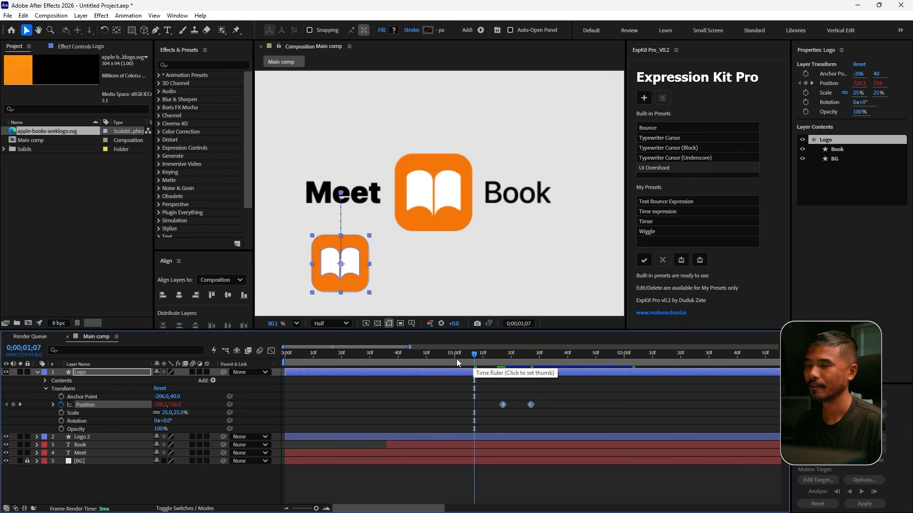
pyautogui.press('space')
pyautogui.moveTo(514, 364); pyautogui.dragTo(457, 364)
pyautogui.press('space')
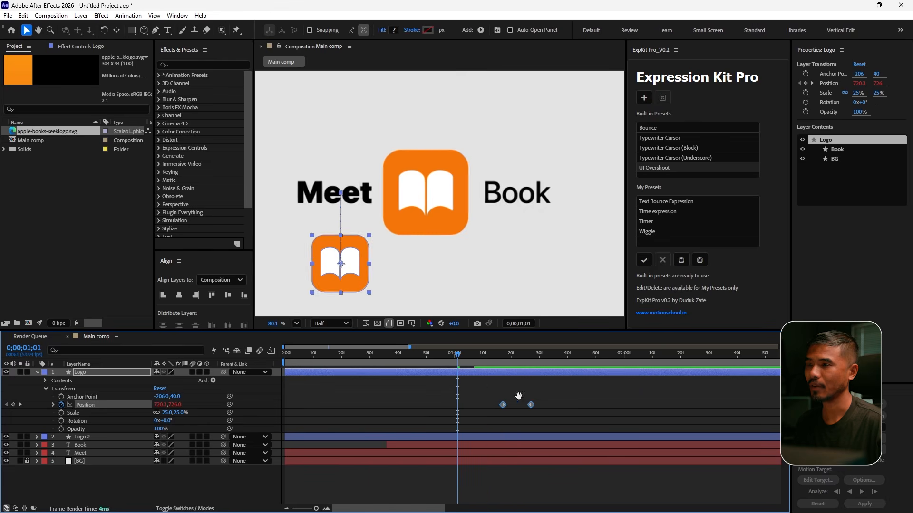
# Step: Trim the Logo layer's start to 0;00;01;17 and preview its entrance
pyautogui.moveTo(518, 355); pyautogui.dragTo(503, 360)
pyautogui.click(504, 375)
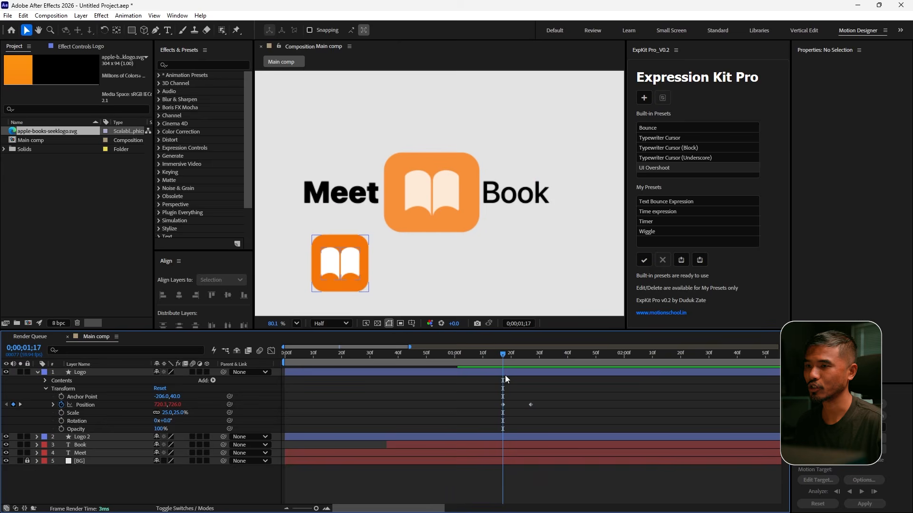
pyautogui.click(502, 374)
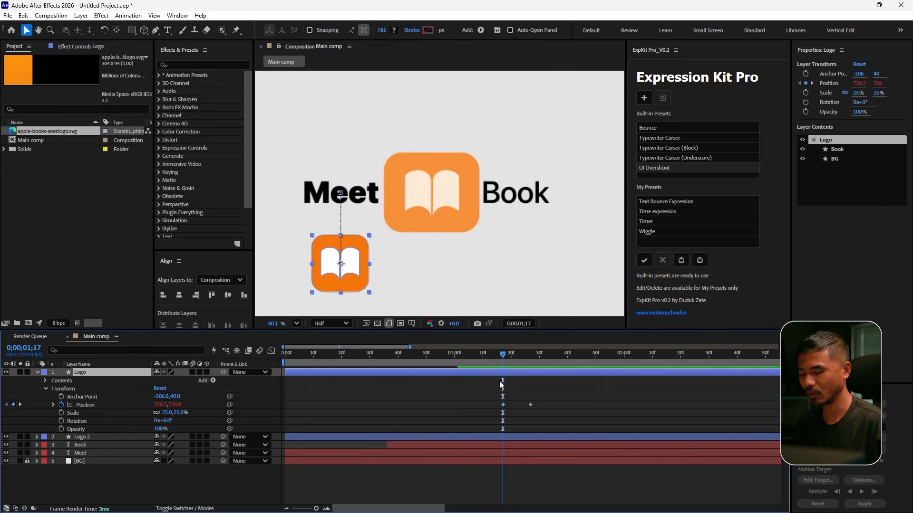
pyautogui.hotkey('alt', '[')
pyautogui.press('space')
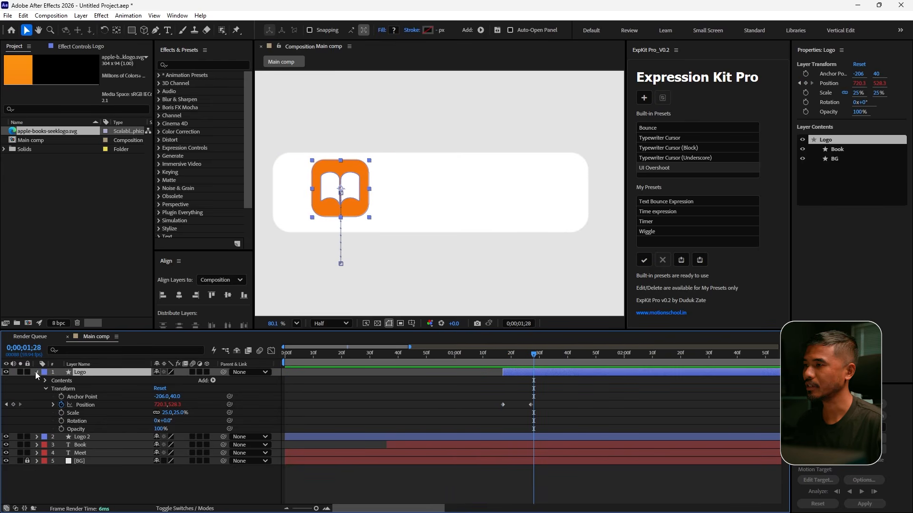
# Step: Set Logo 2 as the Logo layer's track matte and make Logo 2 visible again
pyautogui.click(37, 373)
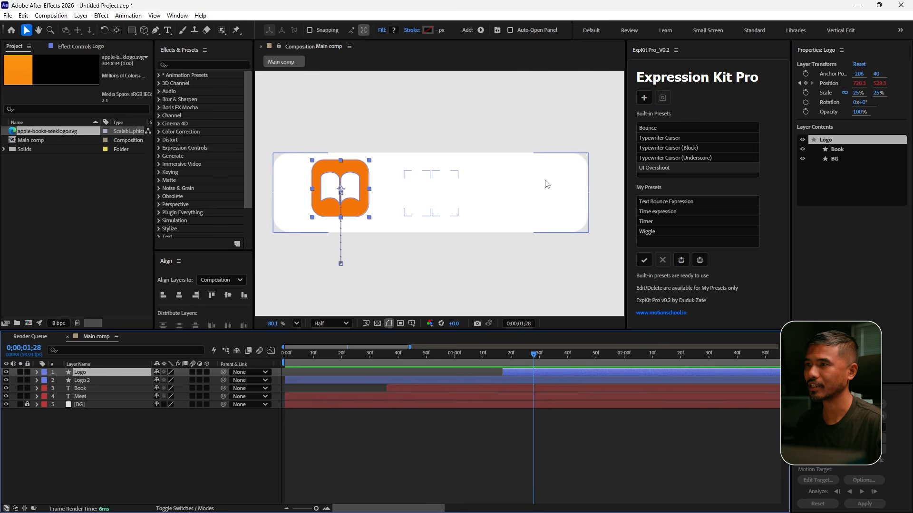
pyautogui.click(475, 200)
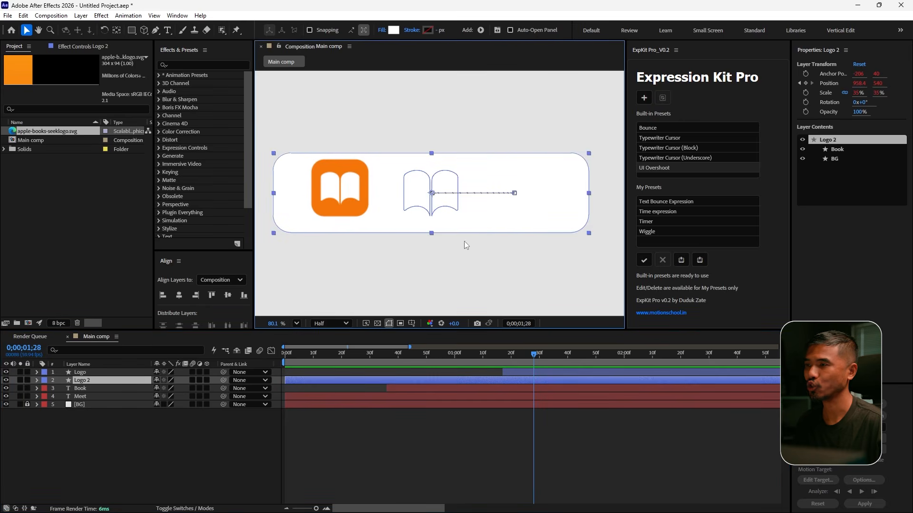
pyautogui.click(79, 373)
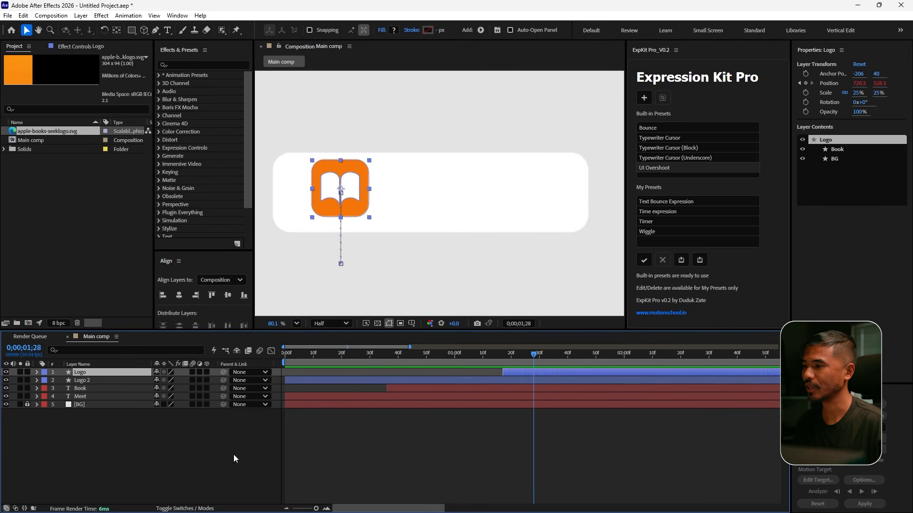
pyautogui.click(185, 508)
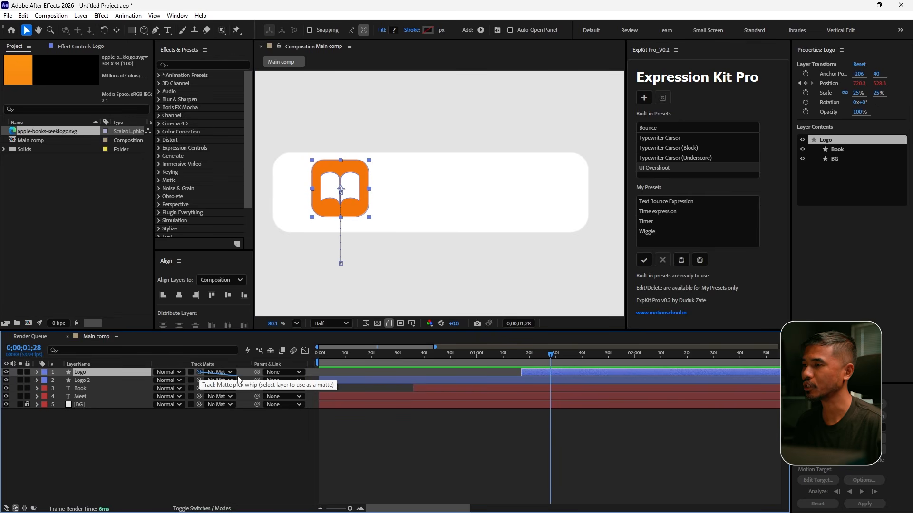
pyautogui.moveTo(200, 373); pyautogui.dragTo(87, 386)
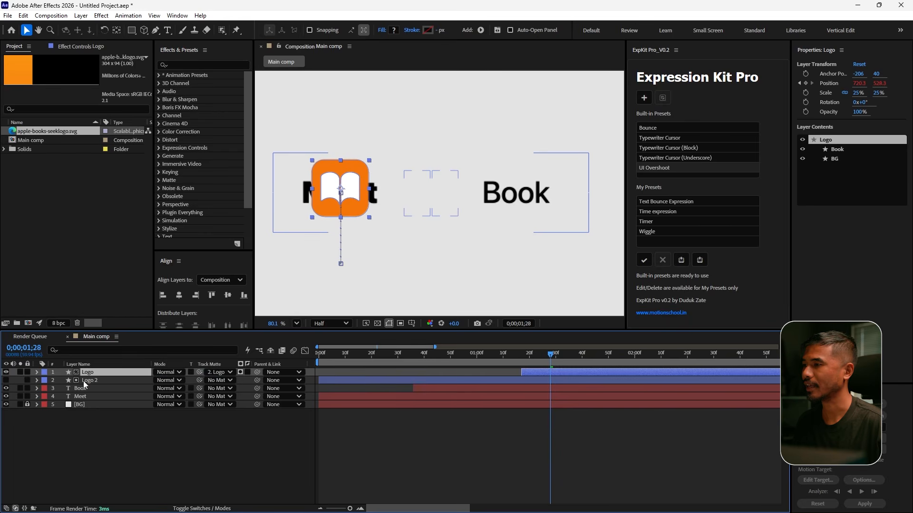
pyautogui.click(85, 380)
pyautogui.click(6, 380)
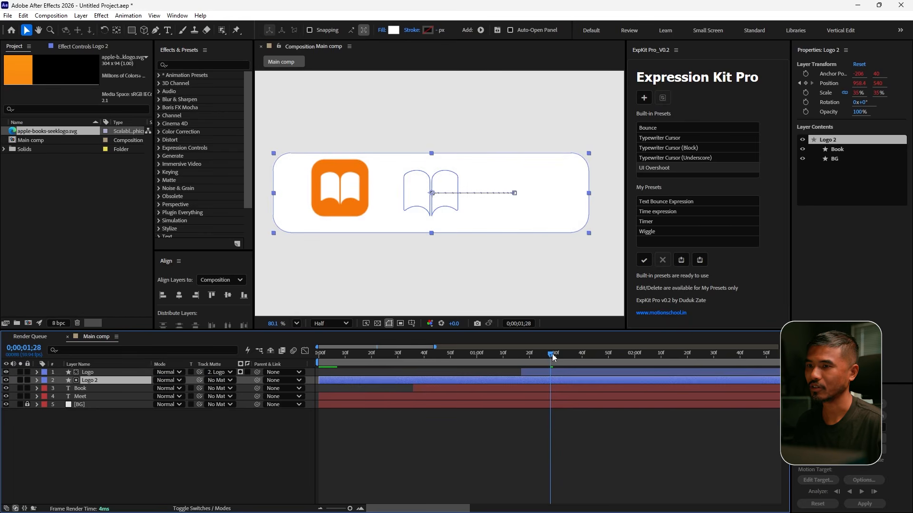
# Step: Duplicate the Book text layer and move the copy to the front of all other layers
pyautogui.moveTo(553, 357); pyautogui.dragTo(517, 357)
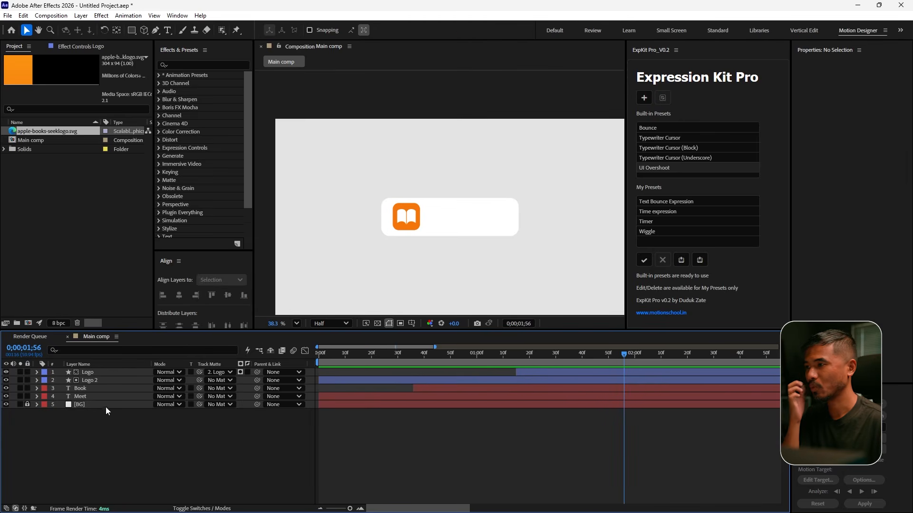
pyautogui.click(94, 390)
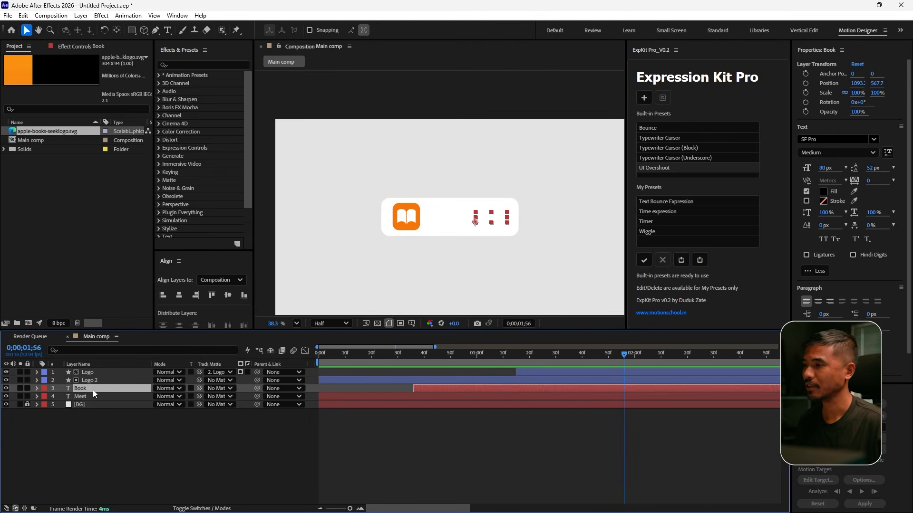
pyautogui.hotkey('ctrl', 'd')
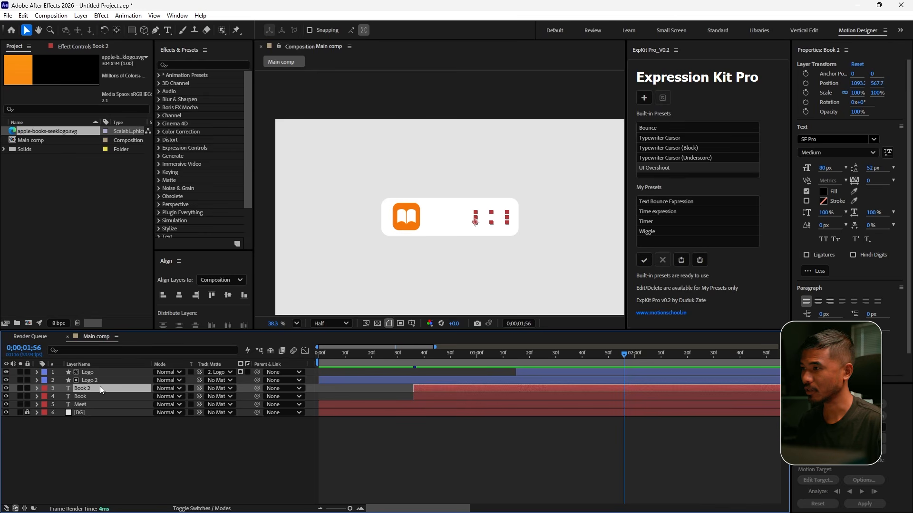
pyautogui.moveTo(102, 390); pyautogui.dragTo(103, 372)
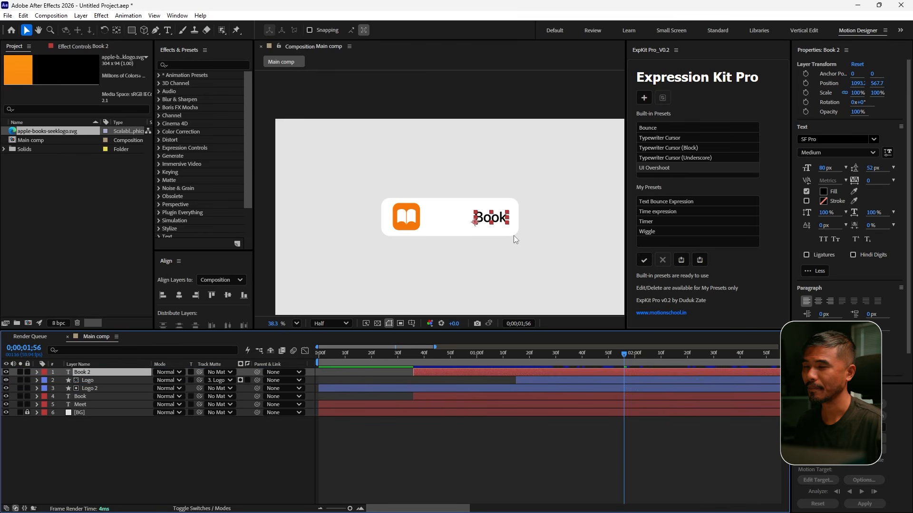
# Step: Change the duplicated text to read Apple Book
pyautogui.scroll(1, 513, 237)
pyautogui.doubleClick(476, 216)
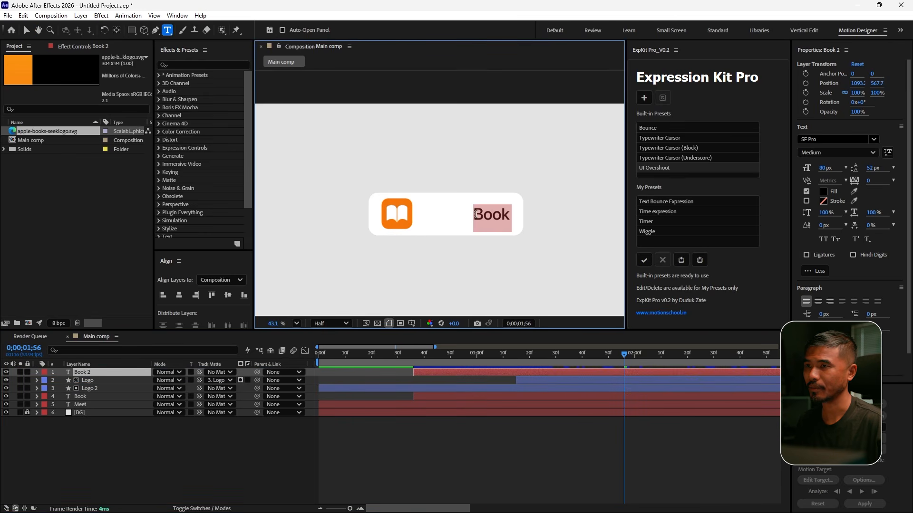
pyautogui.click(476, 215)
pyautogui.write('Apple')
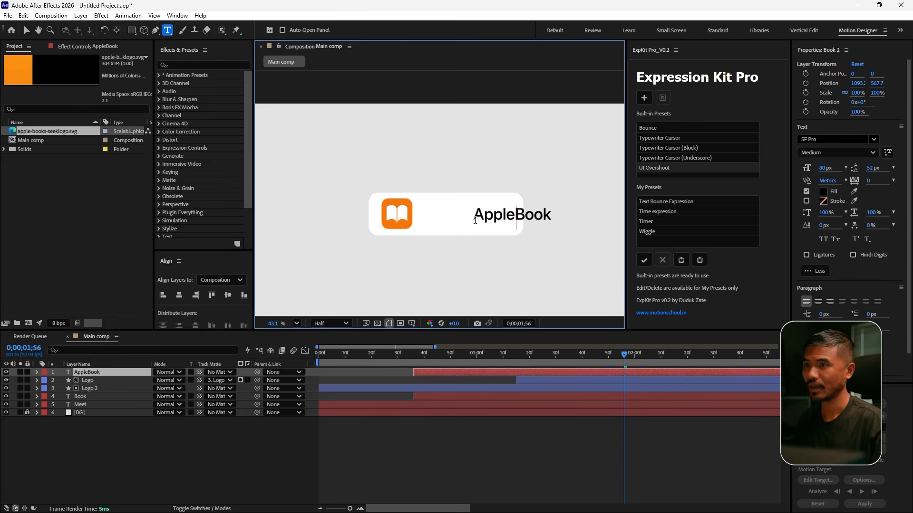
pyautogui.click(25, 30)
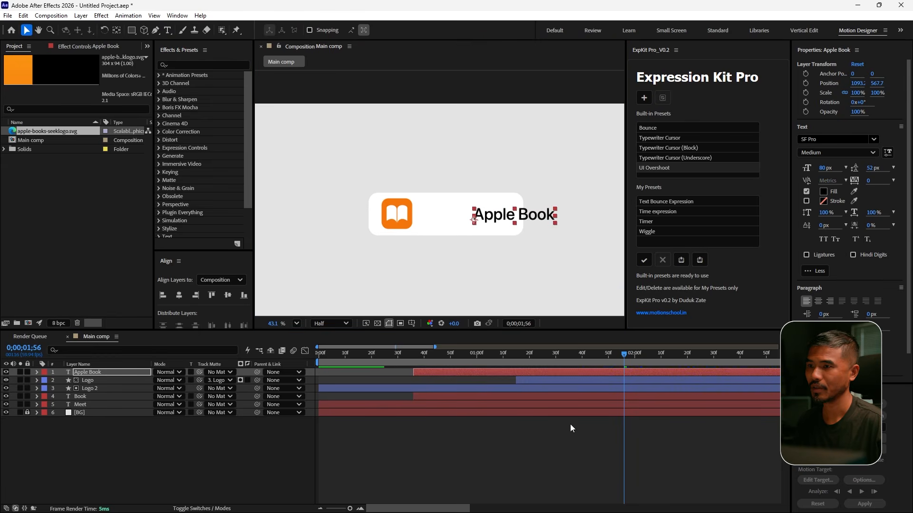
# Step: Place the Apple Book text beside the logo icon at Position 788.1, 521.4 and set its font size to 50 px
pyautogui.moveTo(401, 356); pyautogui.dragTo(644, 367)
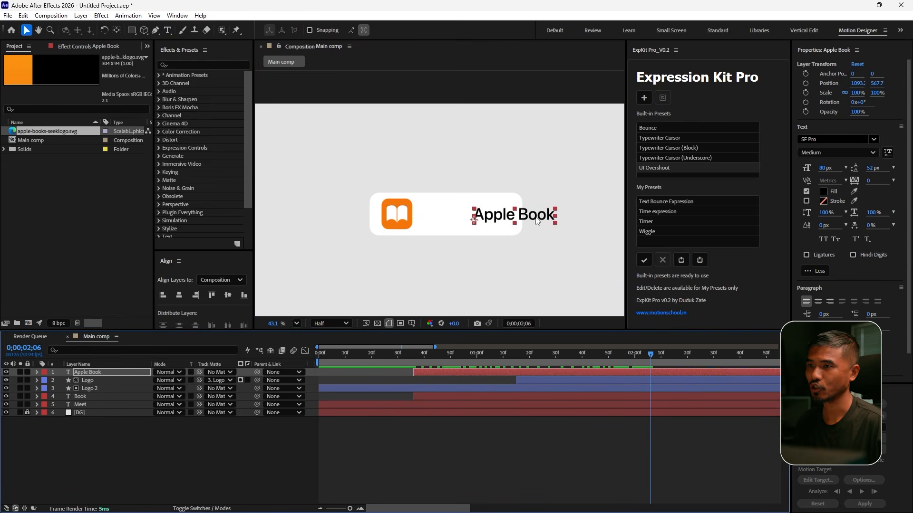
pyautogui.moveTo(537, 221); pyautogui.dragTo(479, 219)
pyautogui.scroll(5, 471, 218)
pyautogui.click(826, 169)
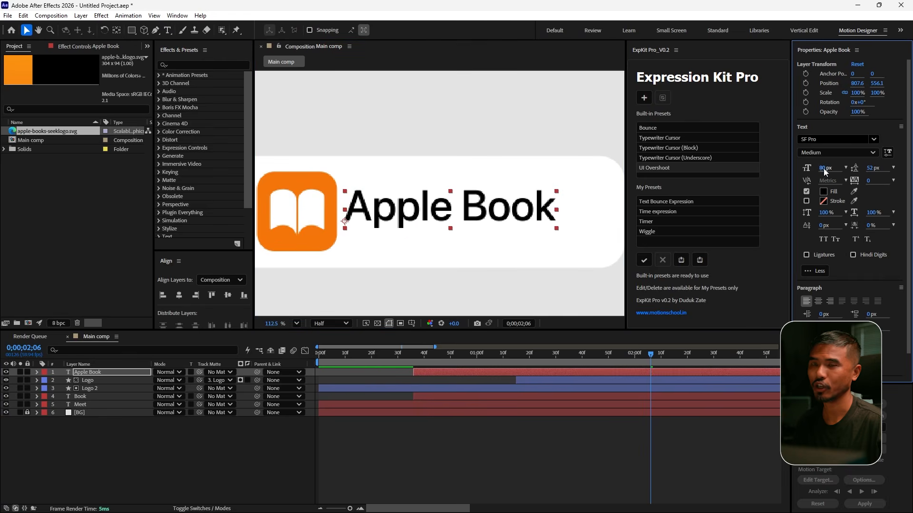
pyautogui.write('49')
pyautogui.press('Return')
pyautogui.scroll(-4, 471, 200)
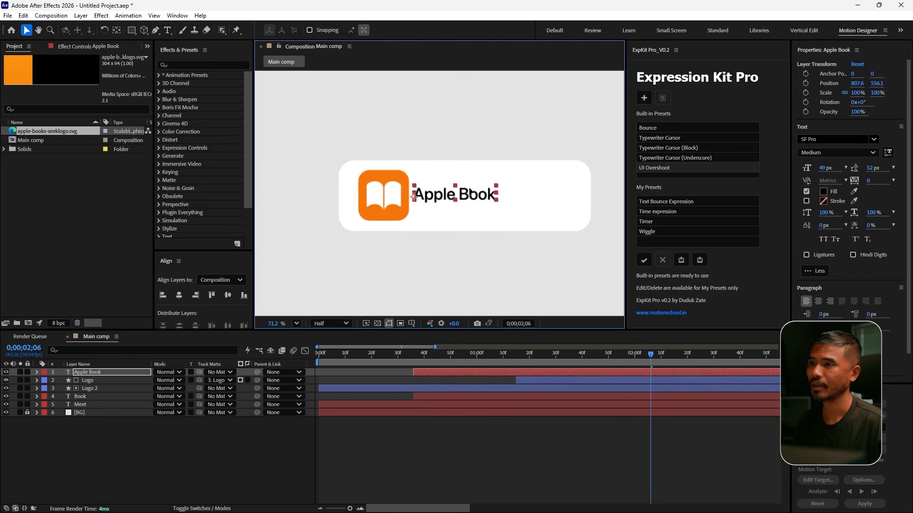
pyautogui.moveTo(470, 201); pyautogui.dragTo(470, 187)
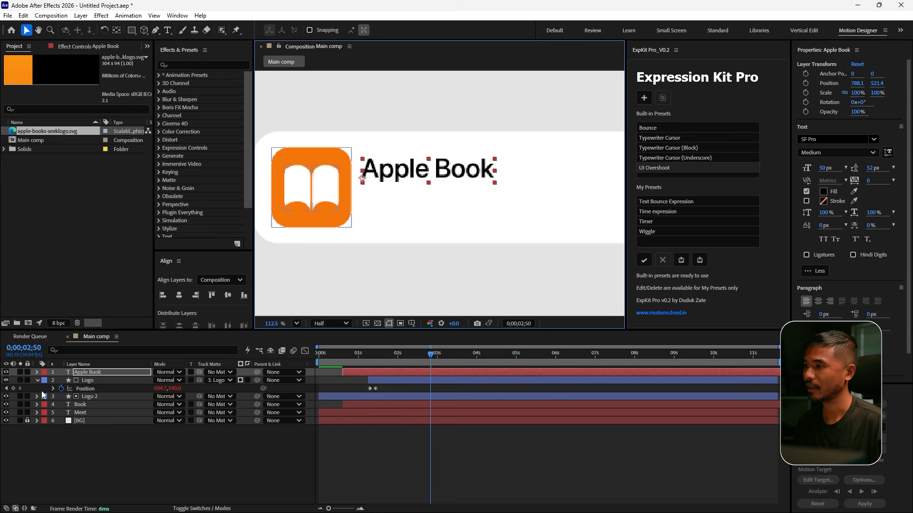
# Step: Trim the Apple Book layer's start to match the Logo layer's start and check its entrance
pyautogui.click(37, 380)
pyautogui.click(37, 372)
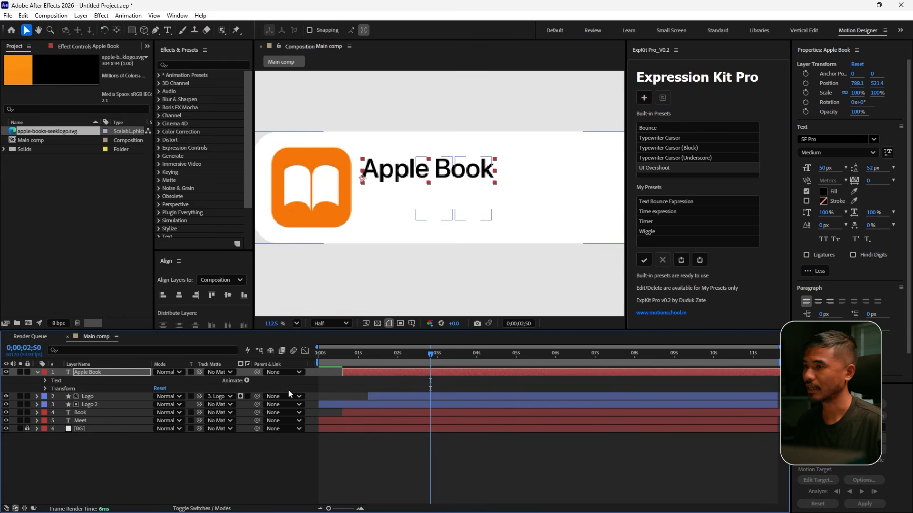
pyautogui.moveTo(356, 358); pyautogui.dragTo(384, 360)
pyautogui.click(362, 358)
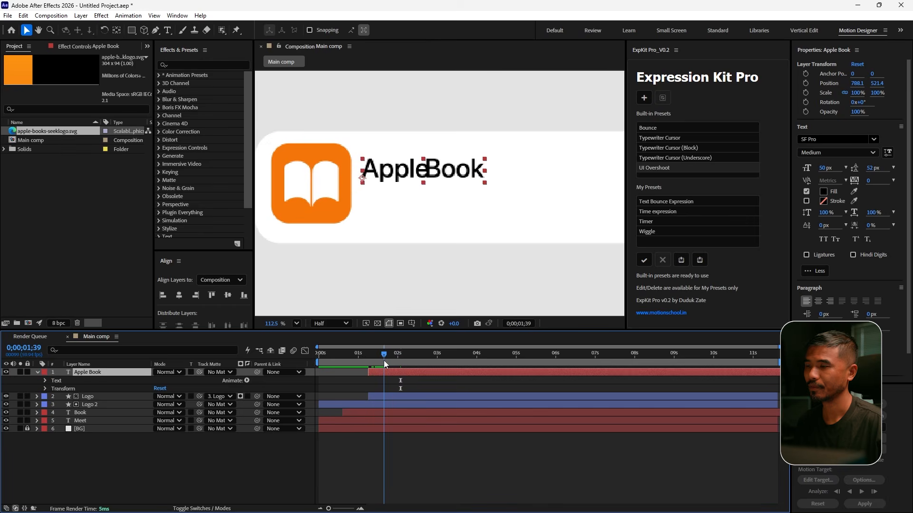
# Step: Set Animator 1's Position on the Apple Book text to 0, -50 and preview the text animation
pyautogui.click(45, 381)
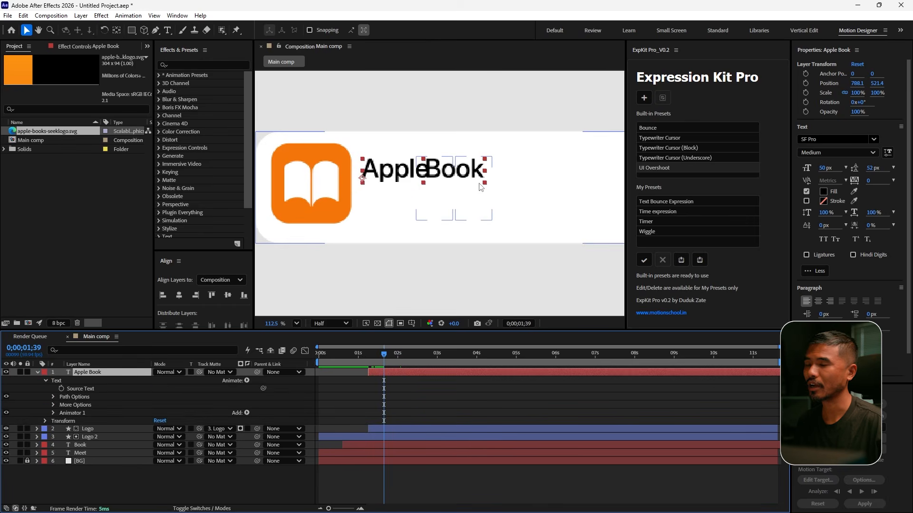
pyautogui.click(45, 380)
pyautogui.click(44, 381)
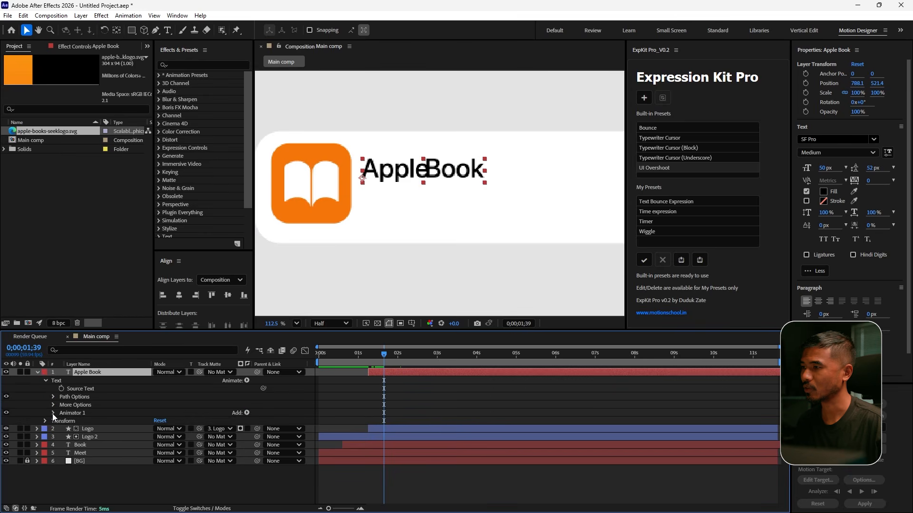
pyautogui.click(53, 414)
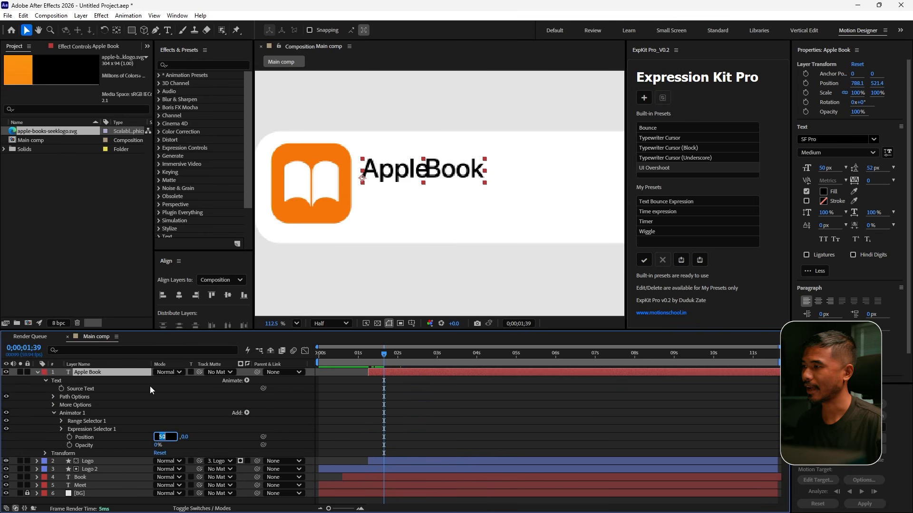
pyautogui.write('0')
pyautogui.press('Return')
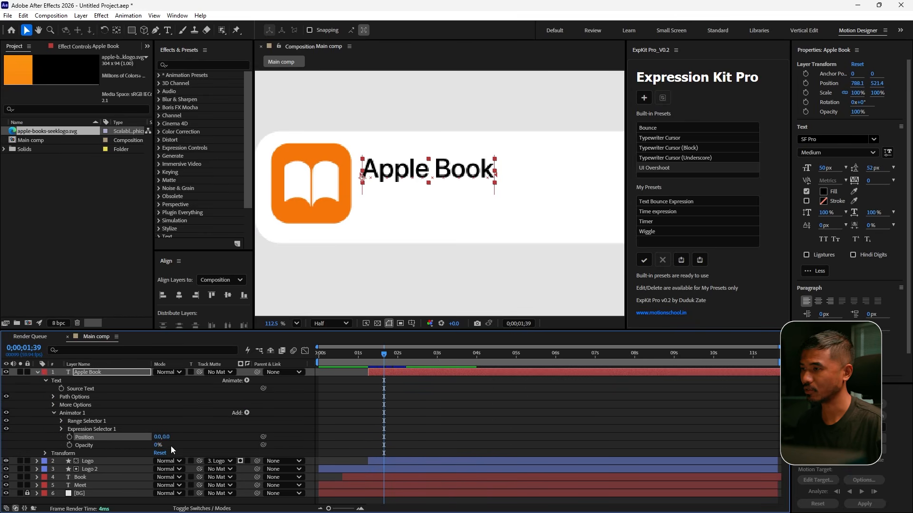
pyautogui.click(167, 437)
pyautogui.write('-50')
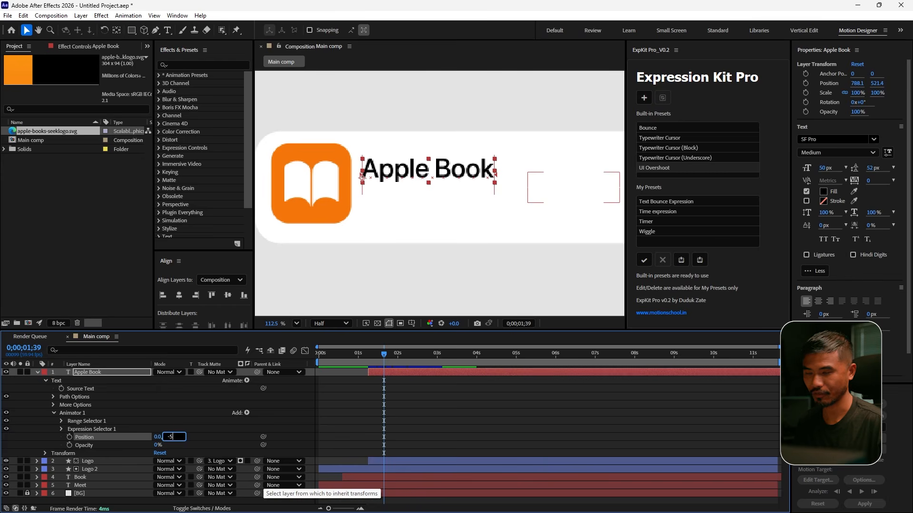
pyautogui.press('Return')
pyautogui.moveTo(384, 356); pyautogui.dragTo(353, 392)
pyautogui.press('space')
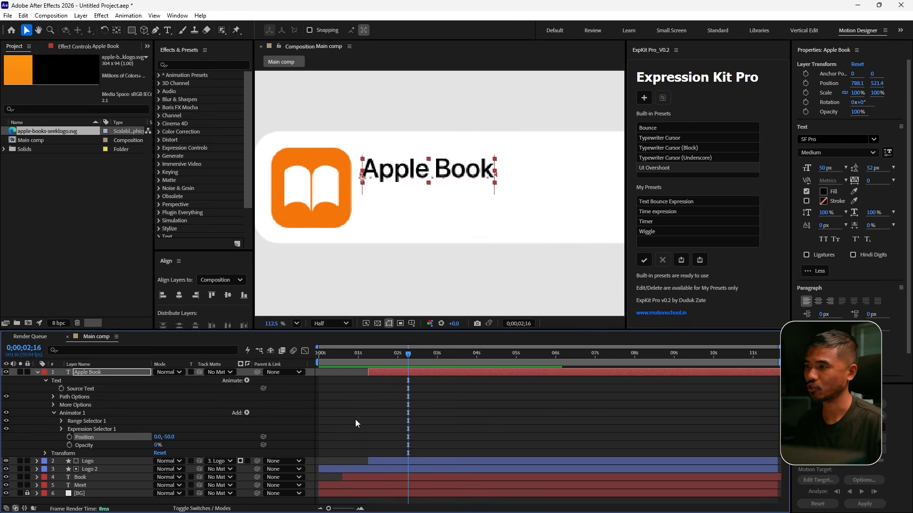
# Step: Duplicate the Apple Book layer, move the copy below it to Position 788.1, 571.2 and change its text to In-app purchase
pyautogui.hotkey('ctrl', 'd')
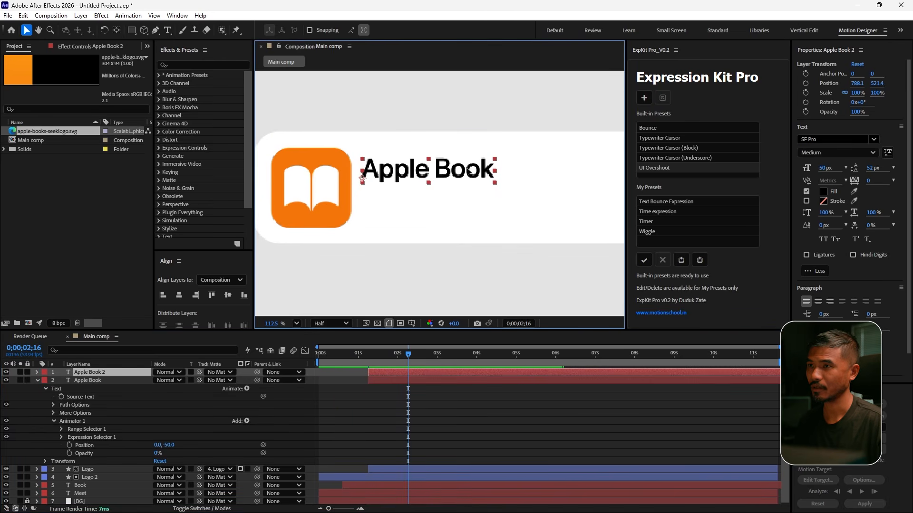
pyautogui.moveTo(465, 170); pyautogui.dragTo(467, 197)
pyautogui.doubleClick(467, 198)
pyautogui.write('In')
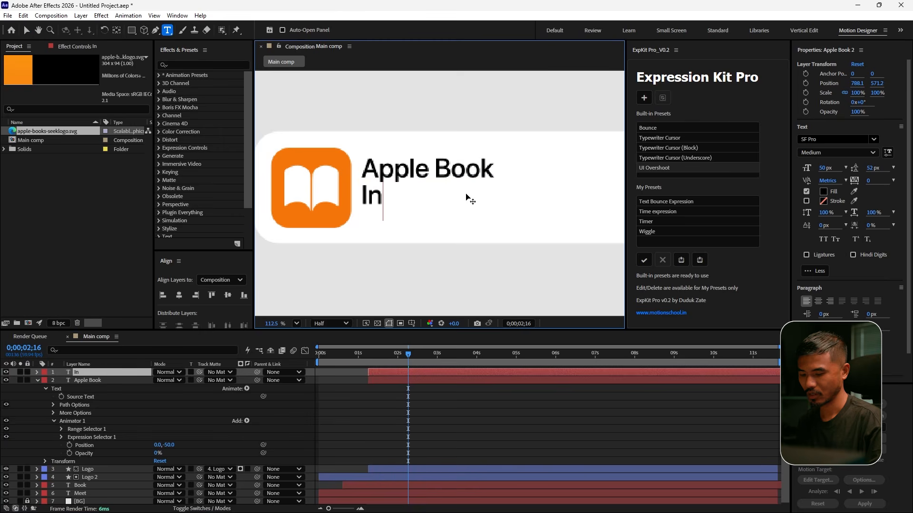
pyautogui.write('-app purchase')
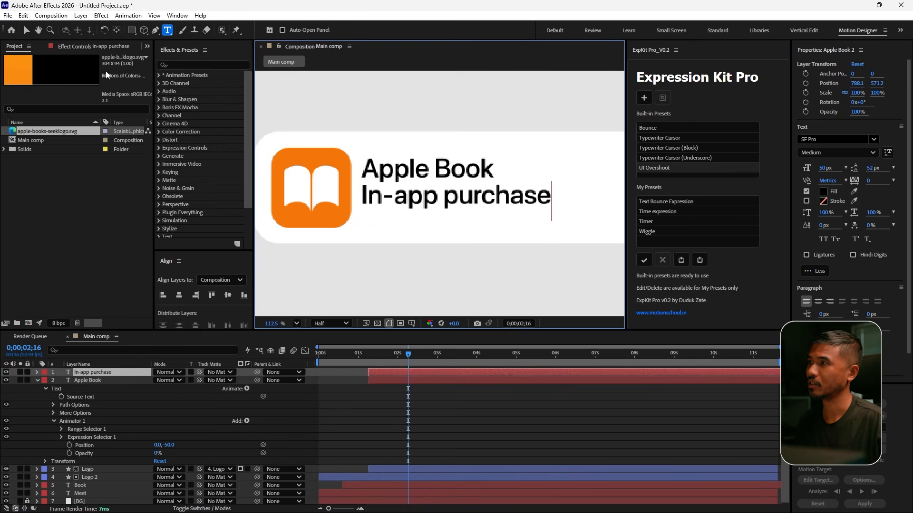
pyautogui.press('Escape')
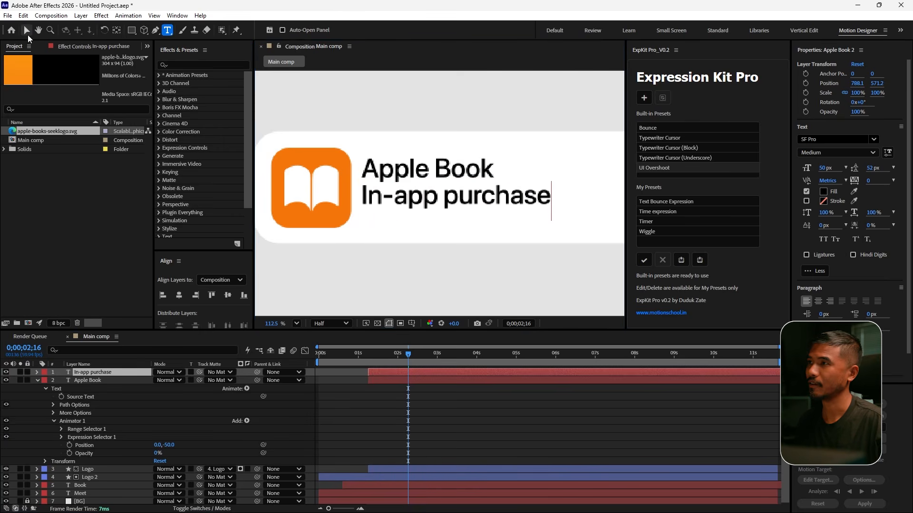
pyautogui.press('v')
# Step: Set the In-app purchase text to the Light weight and reduce its font size so it reads as a subtitle
pyautogui.click(873, 154)
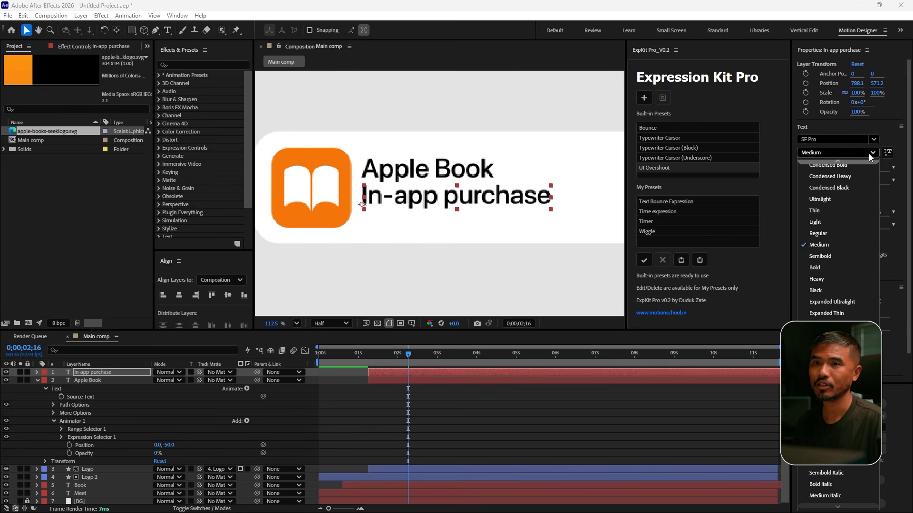
pyautogui.click(840, 229)
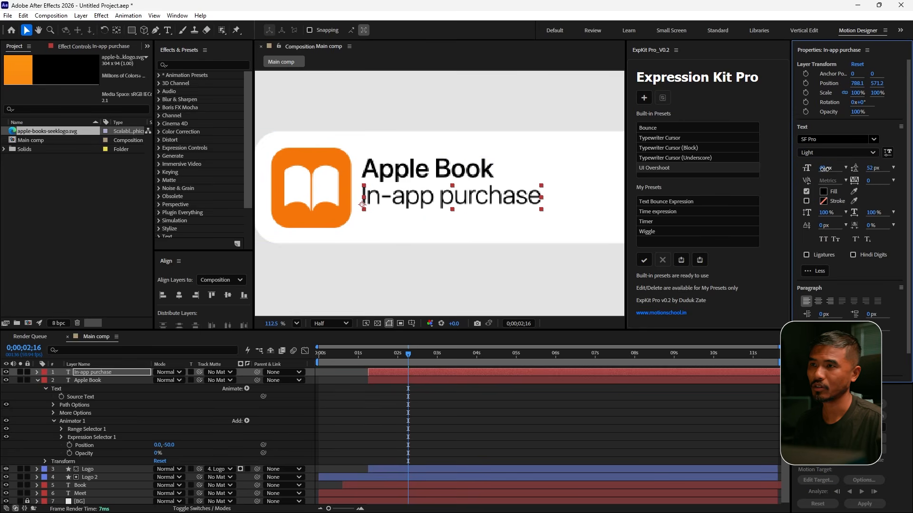
pyautogui.moveTo(827, 171); pyautogui.dragTo(822, 171)
# Step: Lower the Apple Book text to Position 788.1, 531.4, then collapse its properties and deselect all layers
pyautogui.click(478, 176)
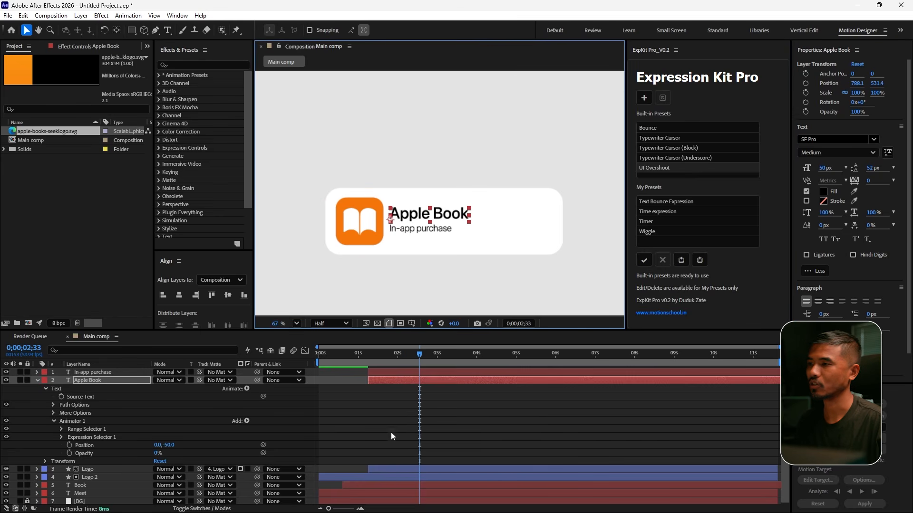
pyautogui.click(37, 380)
pyautogui.hotkey('ctrl', 'shift', 'a')
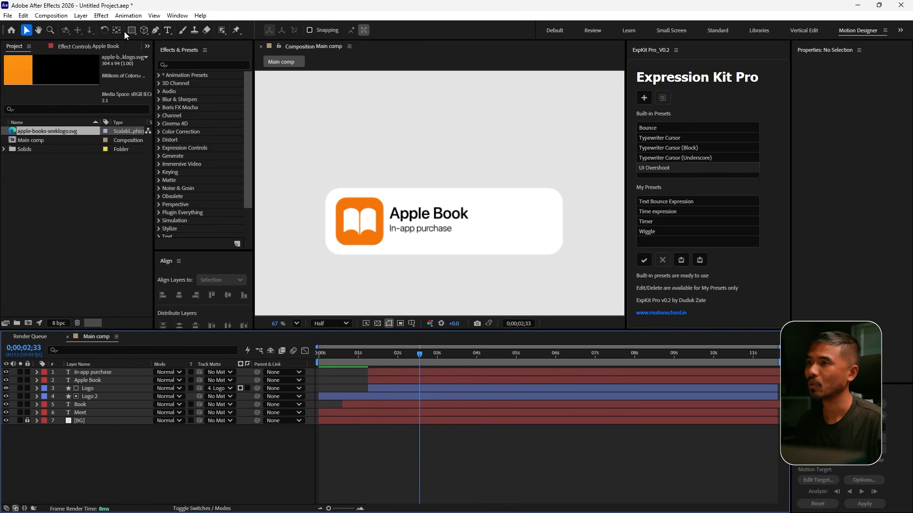
# Step: Draw a rectangle about 142 by 60 px near the white bar's right end on a new shape layer
pyautogui.click(132, 30)
pyautogui.click(205, 42)
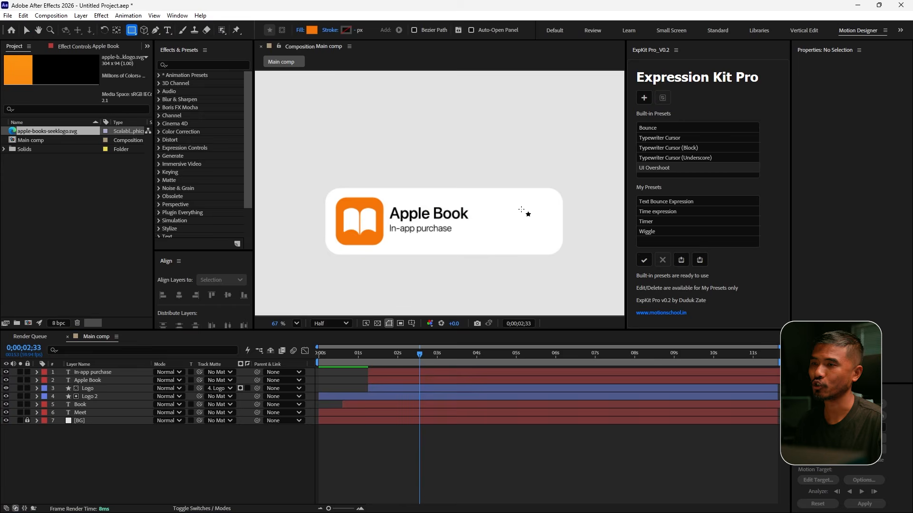
pyautogui.scroll(1, 522, 210)
pyautogui.moveTo(502, 213)
pyautogui.mouseDown()
pyautogui.moveTo(575, 247)
pyautogui.moveTo(559, 239)
pyautogui.mouseUp()
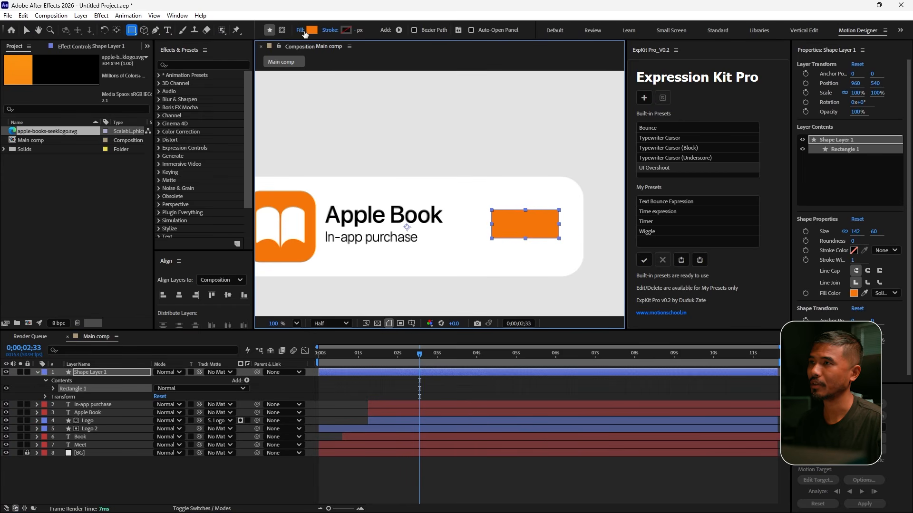
# Step: Change the new rectangle's fill color from orange to light grey
pyautogui.click(311, 31)
pyautogui.moveTo(469, 376); pyautogui.dragTo(431, 285)
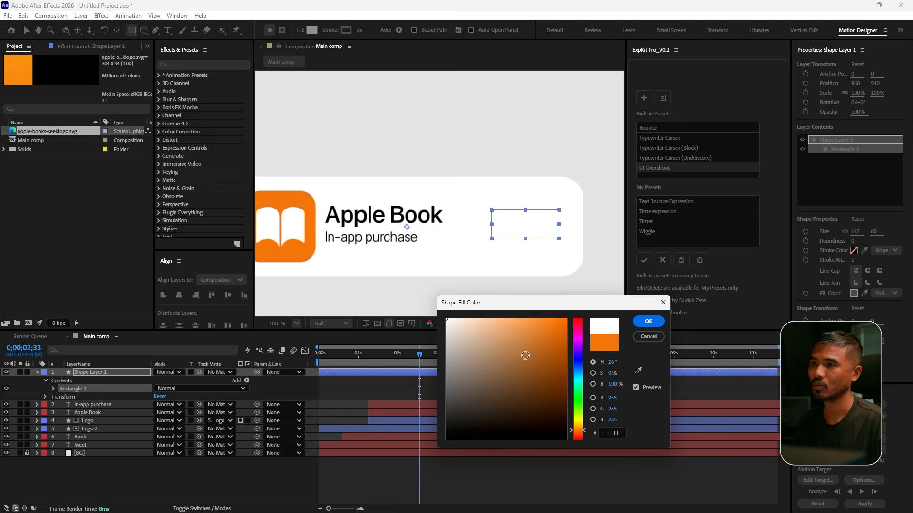
pyautogui.click(648, 322)
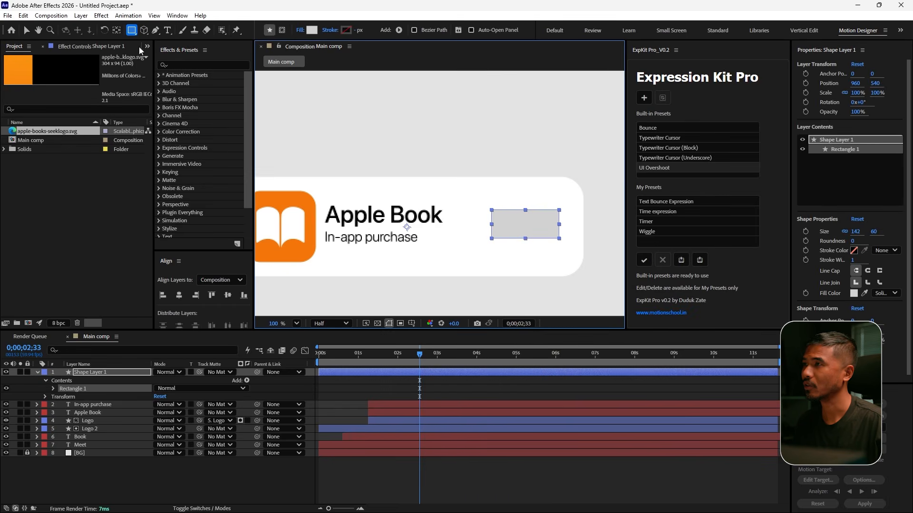
# Step: Center the grey rectangle's anchor point on the shape and set its path roundness to 514 to form a pill
pyautogui.doubleClick(117, 32)
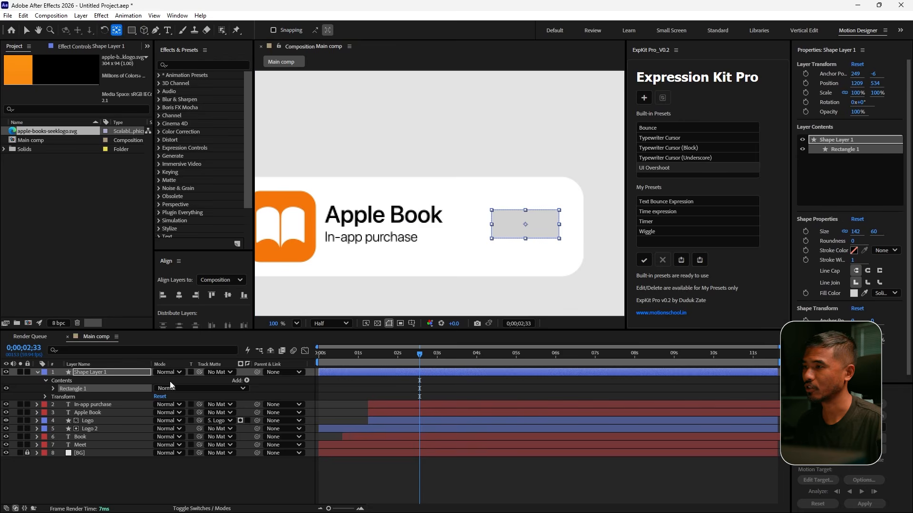
pyautogui.click(53, 389)
pyautogui.click(54, 389)
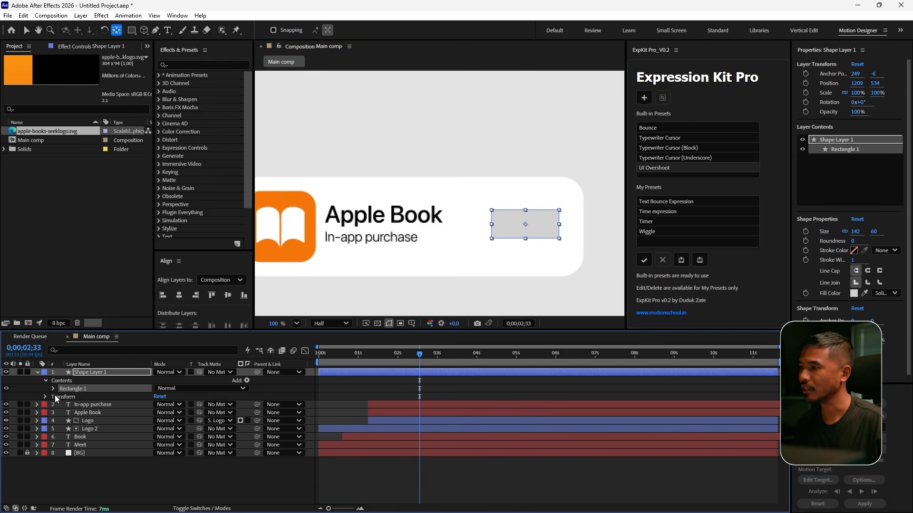
pyautogui.click(54, 389)
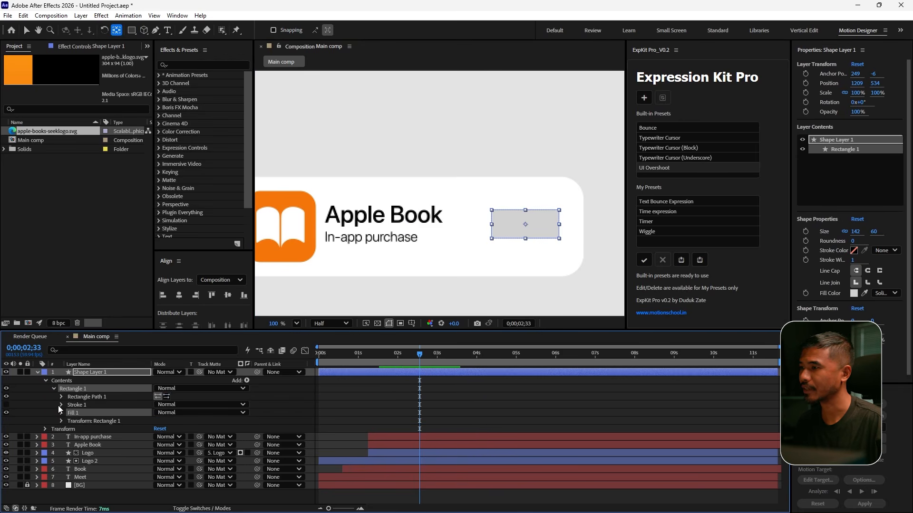
pyautogui.click(61, 397)
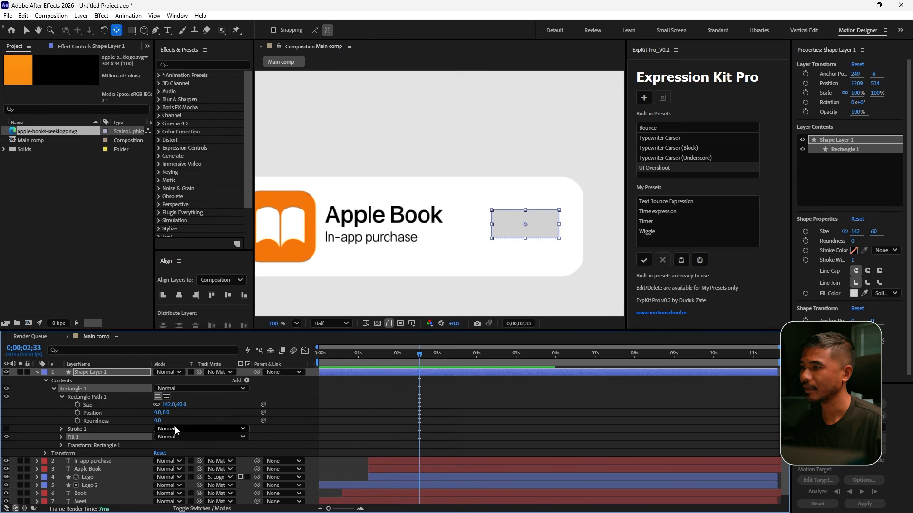
pyautogui.moveTo(160, 421); pyautogui.dragTo(404, 428)
pyautogui.click(26, 29)
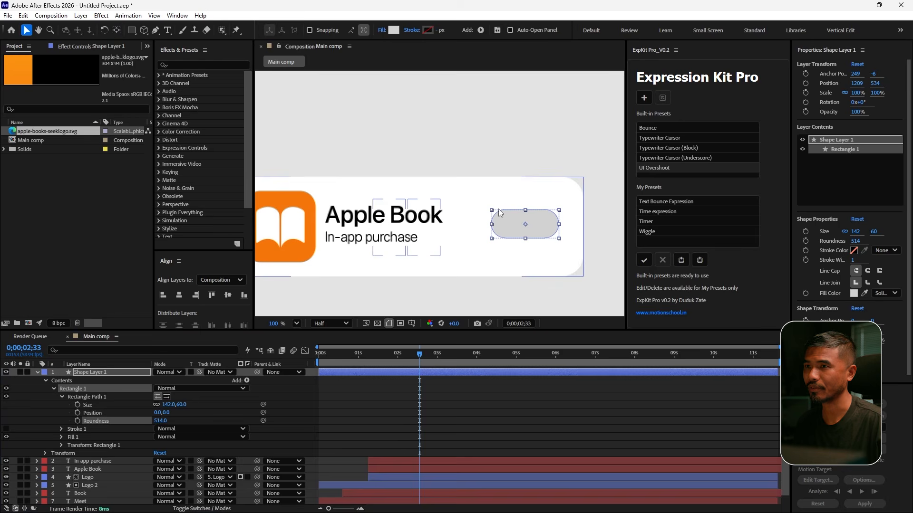
# Step: Unlink the grey pill's size dimensions, reduce its height to 44 px, and deselect the layer
pyautogui.scroll(2, 550, 238)
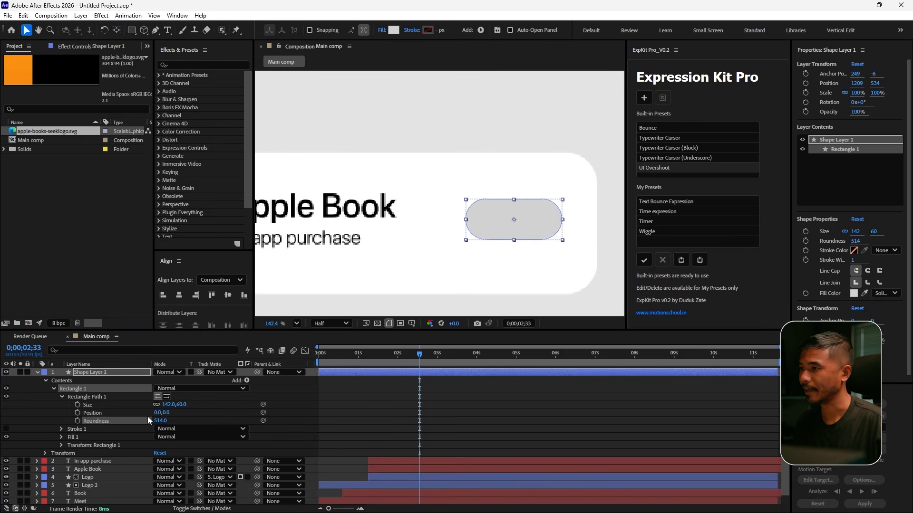
pyautogui.click(157, 405)
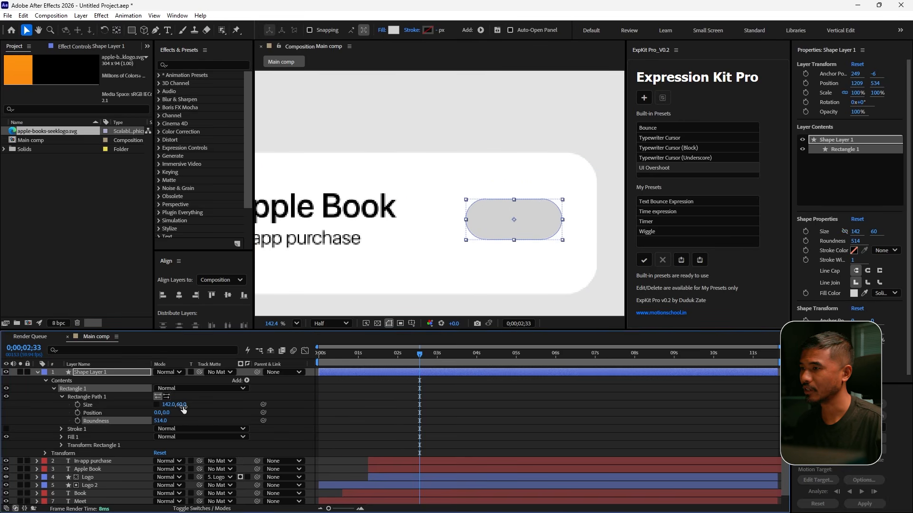
pyautogui.moveTo(180, 404)
pyautogui.mouseDown()
pyautogui.moveTo(191, 407)
pyautogui.moveTo(180, 409)
pyautogui.mouseUp()
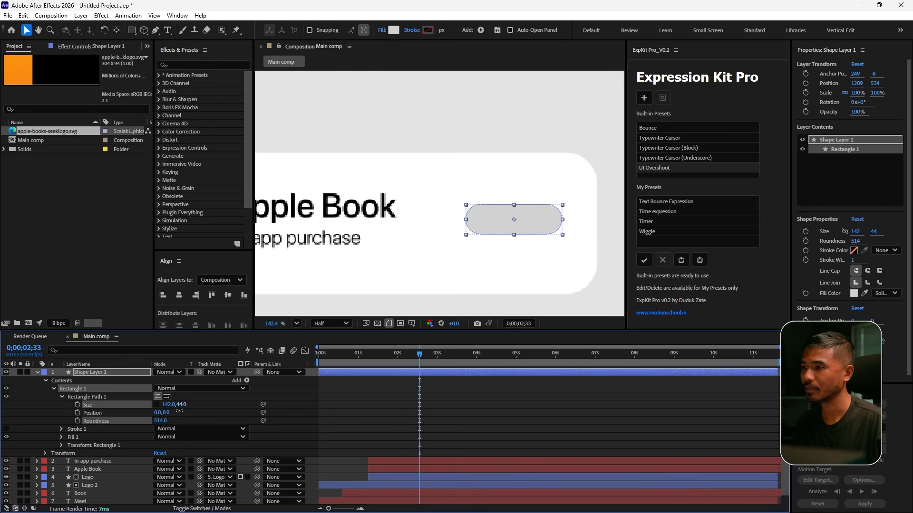
pyautogui.click(362, 417)
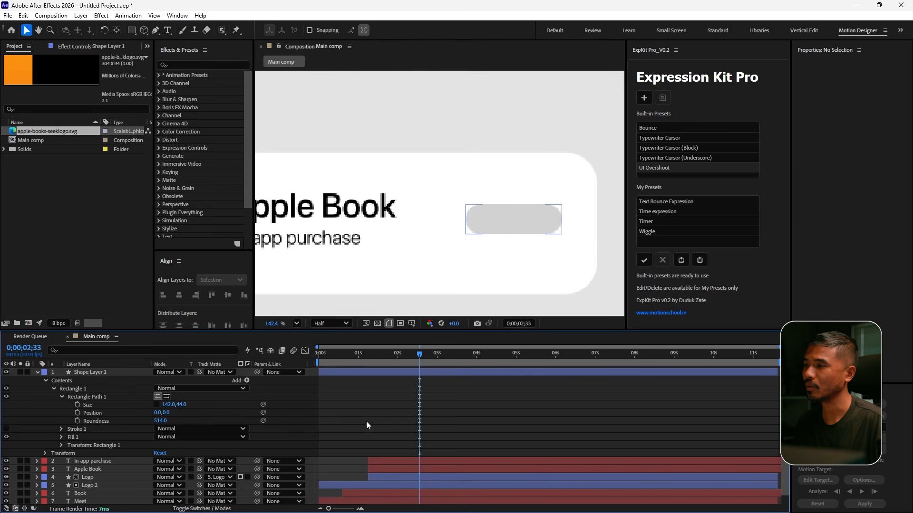
# Step: Add an Open text layer, place it over the grey pill, and set its font size to 26 px
pyautogui.click(167, 32)
pyautogui.click(360, 136)
pyautogui.write('o')
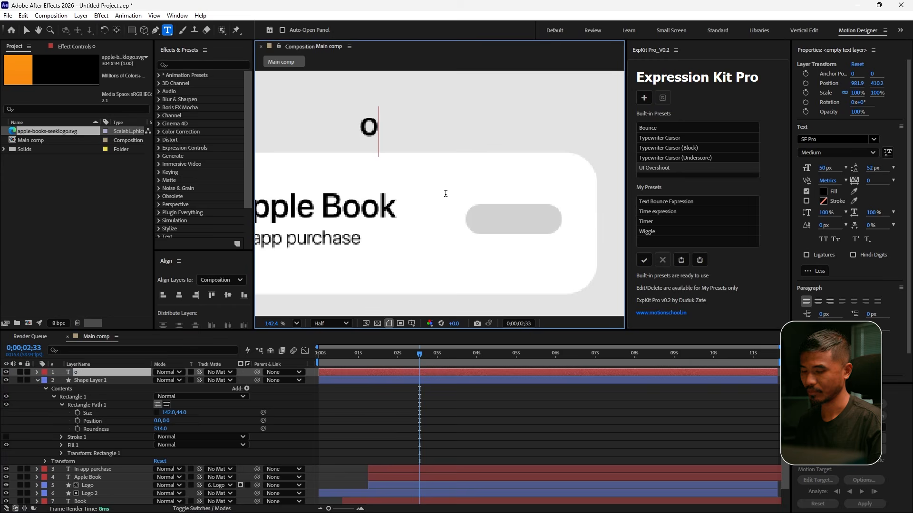
pyautogui.press('BackSpace')
pyautogui.write('Open')
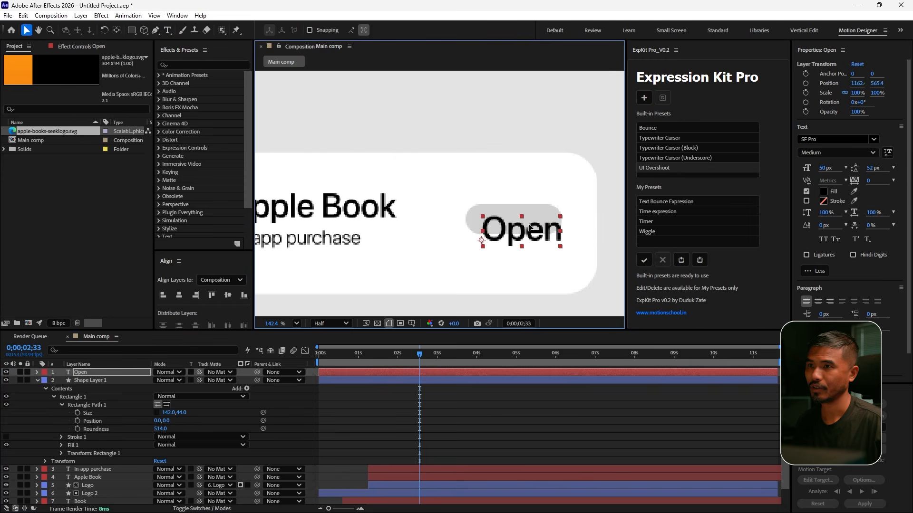
pyautogui.moveTo(511, 223); pyautogui.dragTo(513, 221)
pyautogui.moveTo(827, 169); pyautogui.dragTo(827, 205)
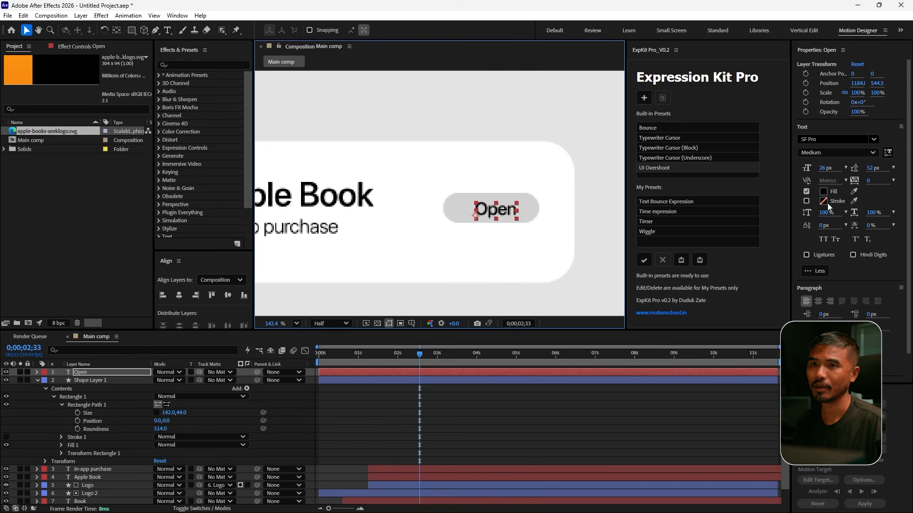
# Step: Change the Open text's fill color to blue 0042FF
pyautogui.click(824, 192)
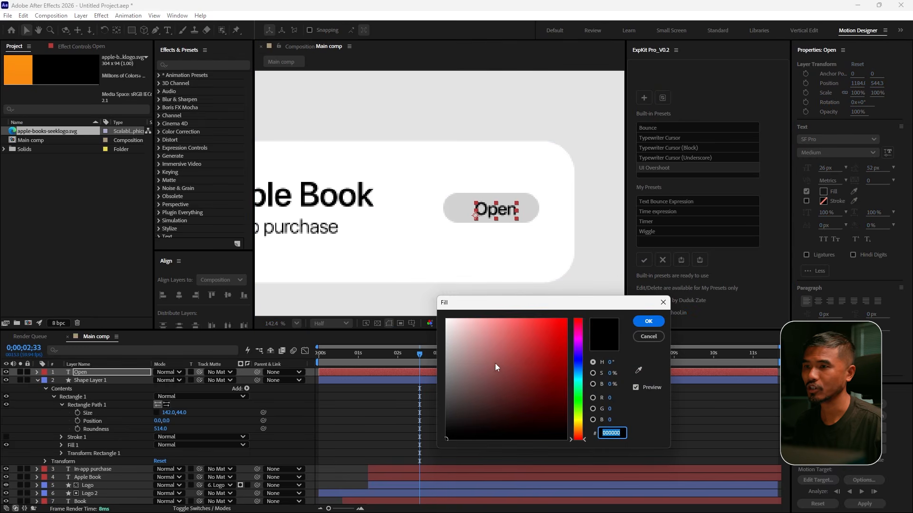
pyautogui.write('009CFF')
pyautogui.press('Tab')
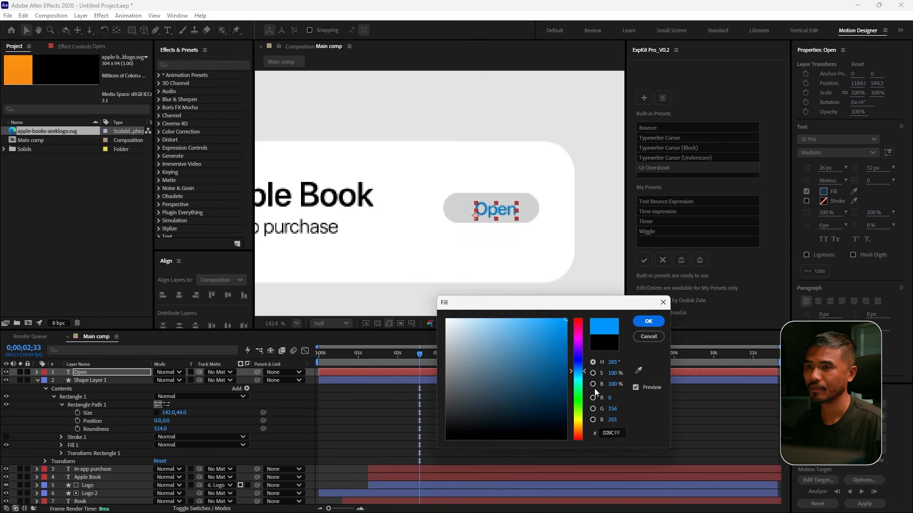
pyautogui.moveTo(585, 373); pyautogui.dragTo(586, 366)
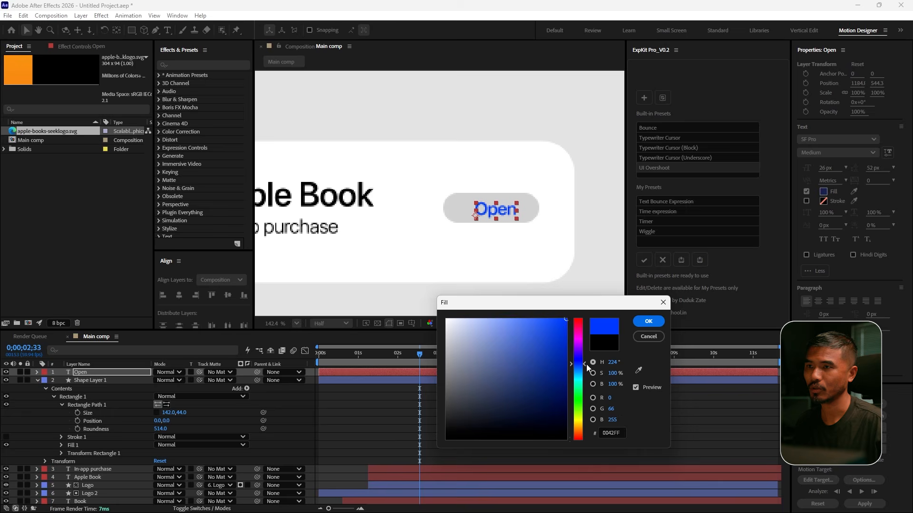
pyautogui.click(649, 321)
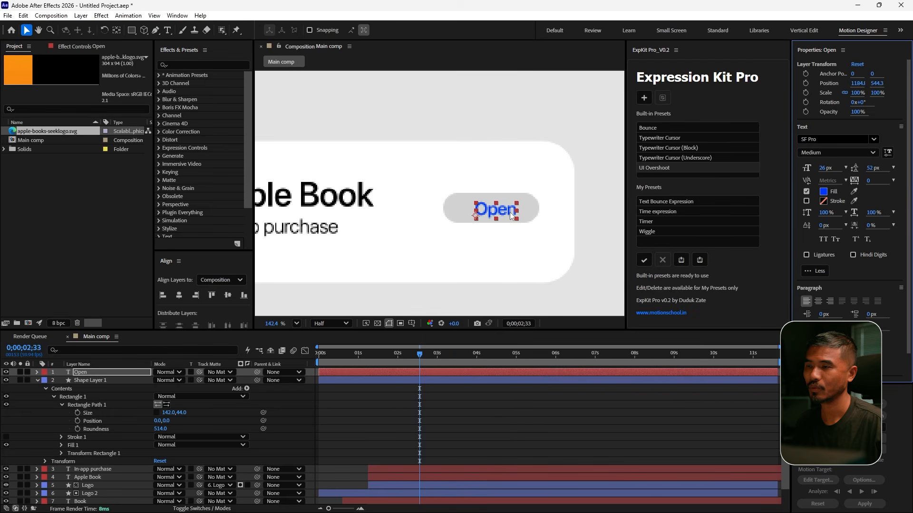
# Step: Align the Open text and the grey pill to each other's horizontal and vertical centers, then collapse the shape layer's properties
pyautogui.keyDown('shift'); pyautogui.click(91, 381); pyautogui.keyUp('shift')
pyautogui.click(179, 296)
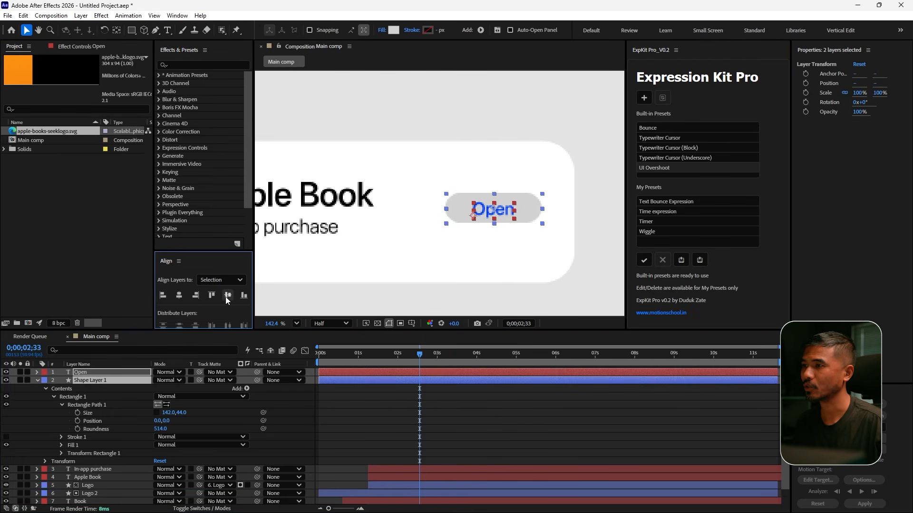
pyautogui.click(227, 296)
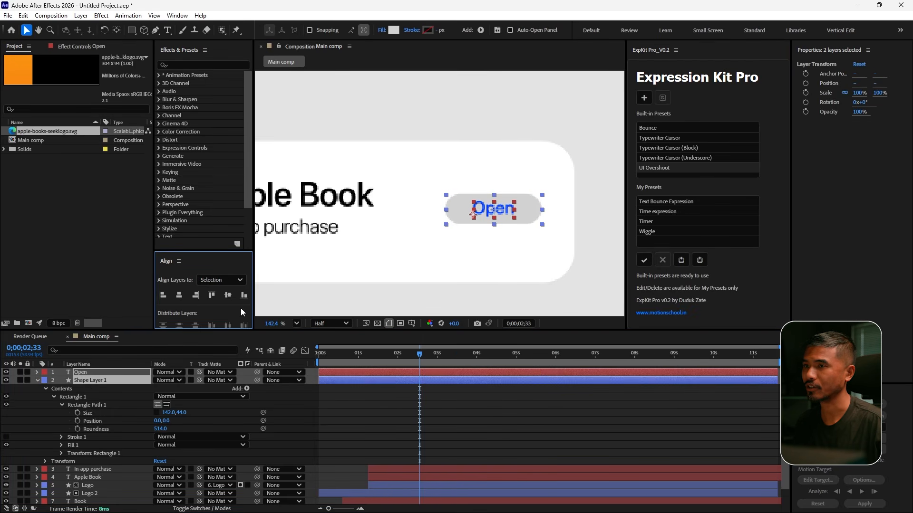
pyautogui.click(37, 381)
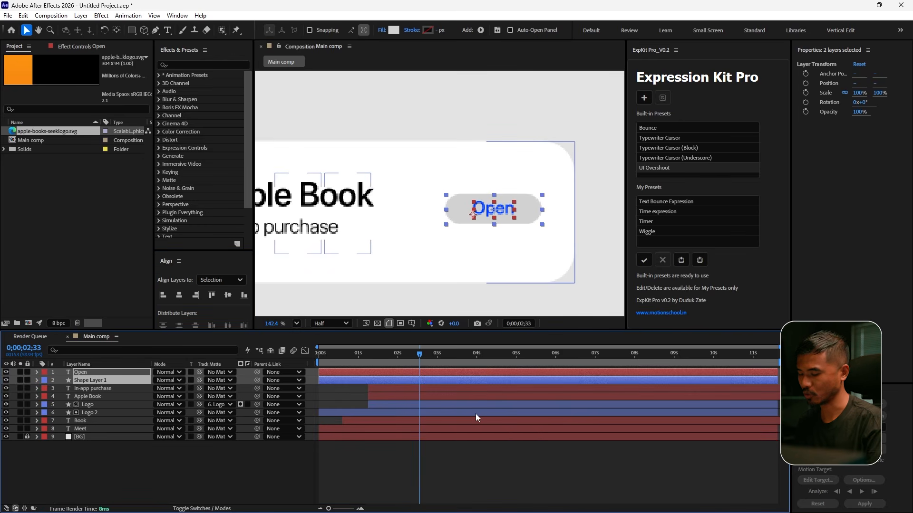
# Step: Pre-compose the Open text and pill layers into a composition named open button
pyautogui.hotkey('ctrl', 'shift', 'c')
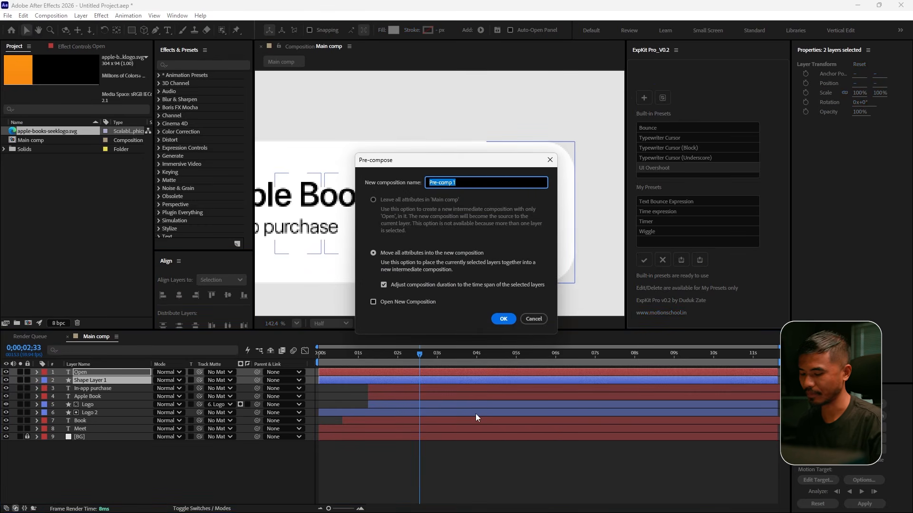
pyautogui.write('open button')
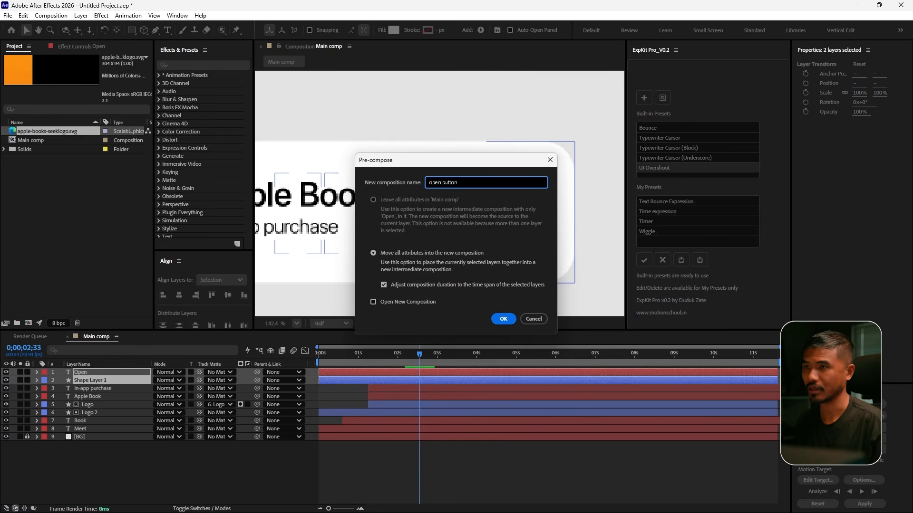
pyautogui.press('Return')
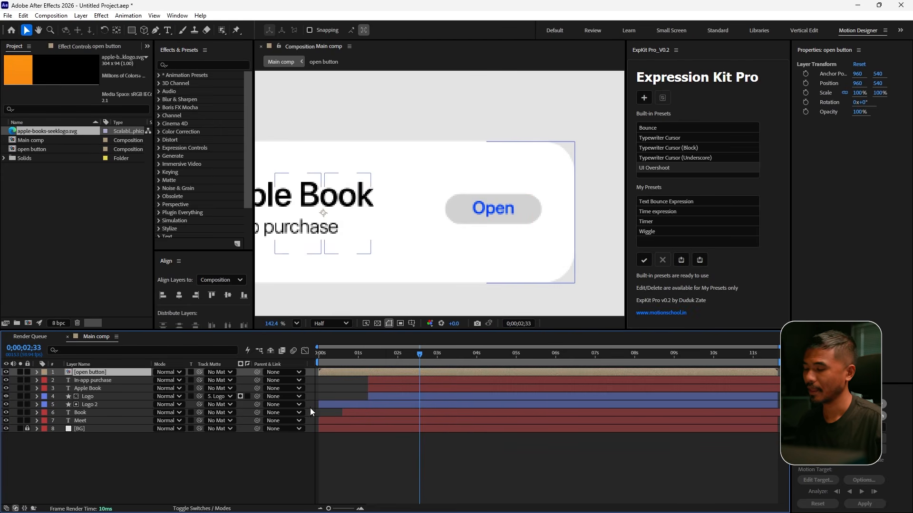
# Step: Reveal the open button layer's Position and move the layer so it starts at 0;00;01;15
pyautogui.press('p')
pyautogui.moveTo(356, 374); pyautogui.dragTo(469, 373)
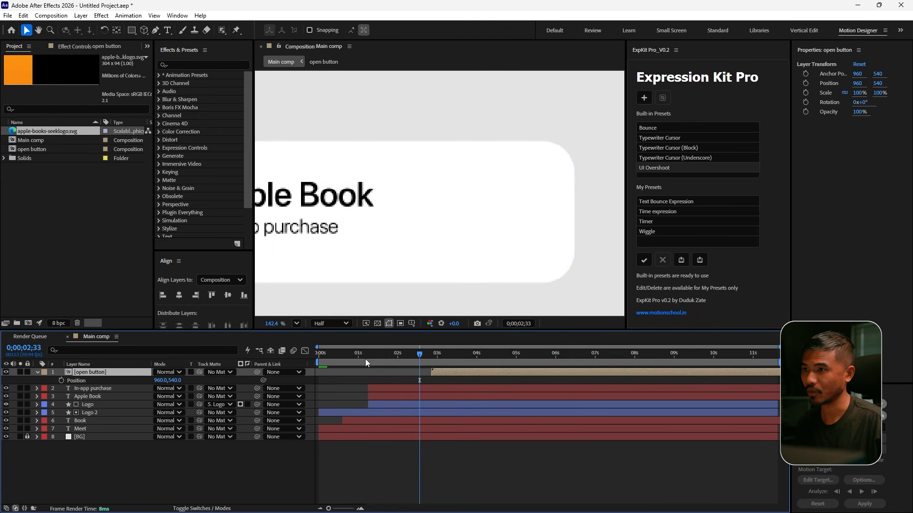
pyautogui.click(354, 356)
pyautogui.moveTo(355, 360); pyautogui.dragTo(367, 362)
pyautogui.moveTo(431, 372); pyautogui.dragTo(369, 361)
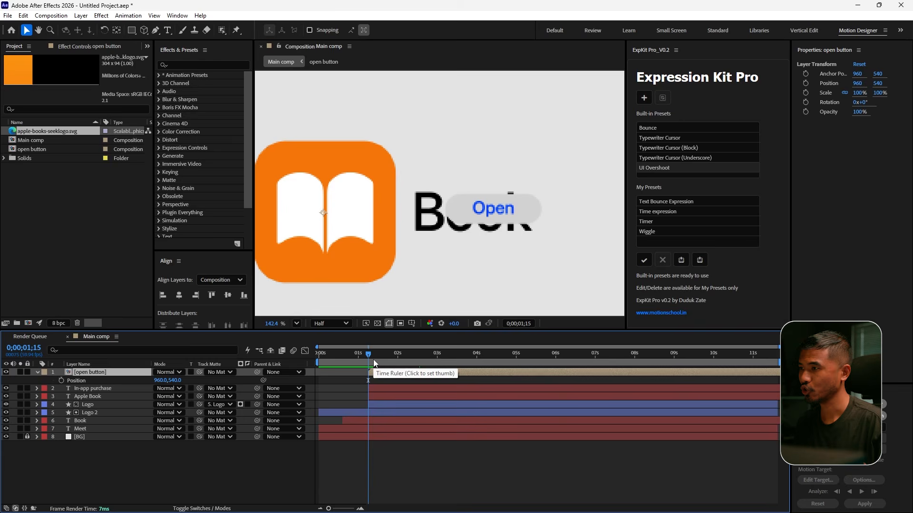
# Step: Keyframe the open button's Position at 960, 540 at 0;00;01;25 and lower it to 960, 723 at 0;00;01;15
pyautogui.click(374, 360)
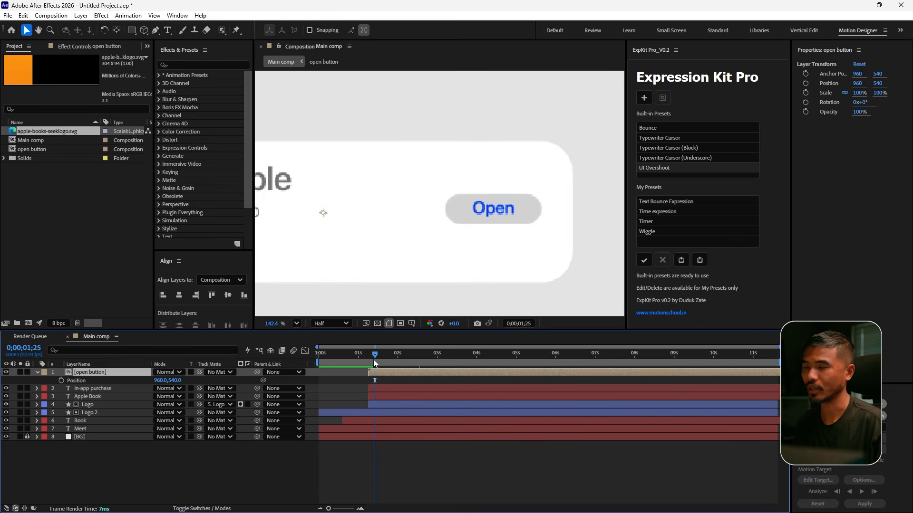
pyautogui.click(61, 380)
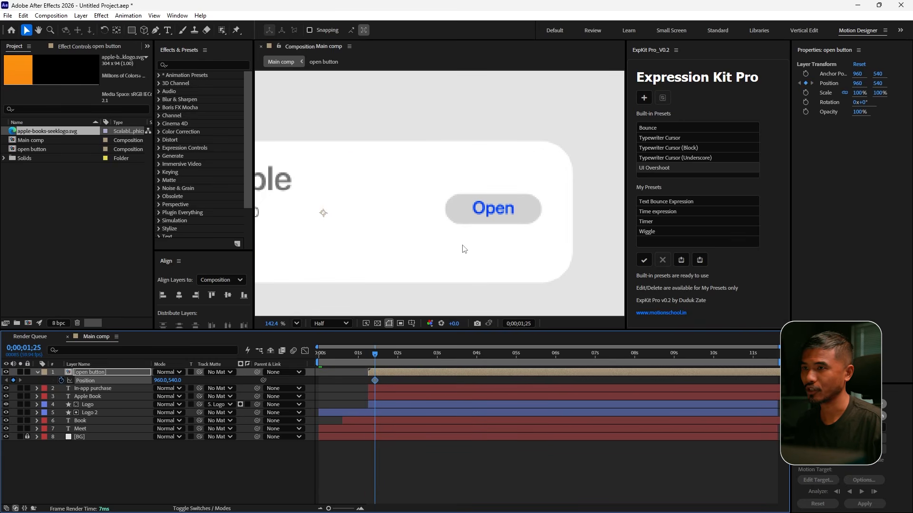
pyautogui.click(368, 355)
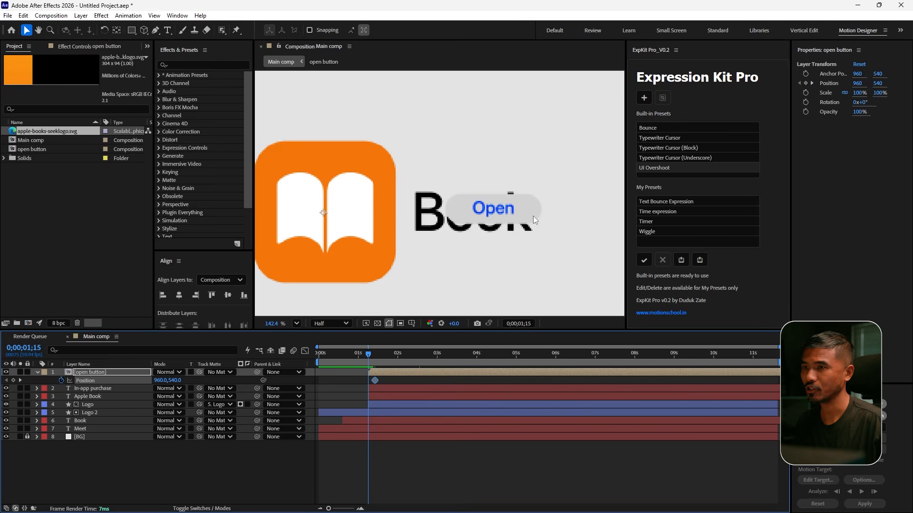
pyautogui.scroll(-2, 532, 216)
pyautogui.scroll(-3, 526, 242)
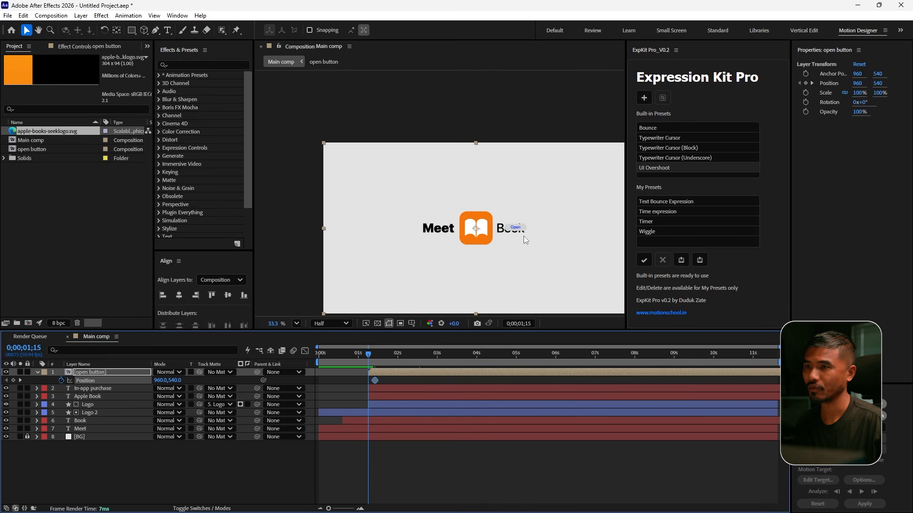
pyautogui.moveTo(522, 229); pyautogui.dragTo(523, 257)
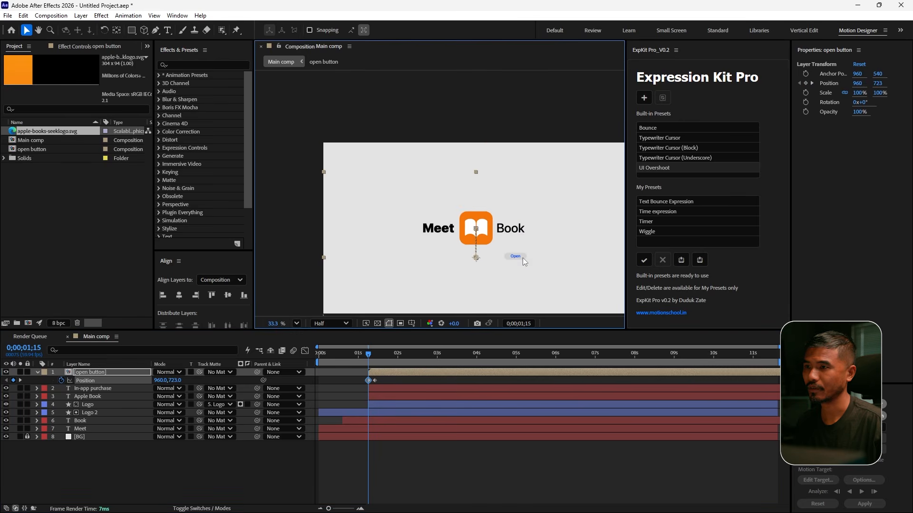
# Step: Apply the UI Overshoot expression preset to the open button's two Position keyframes and preview the motion
pyautogui.moveTo(400, 382); pyautogui.dragTo(338, 385)
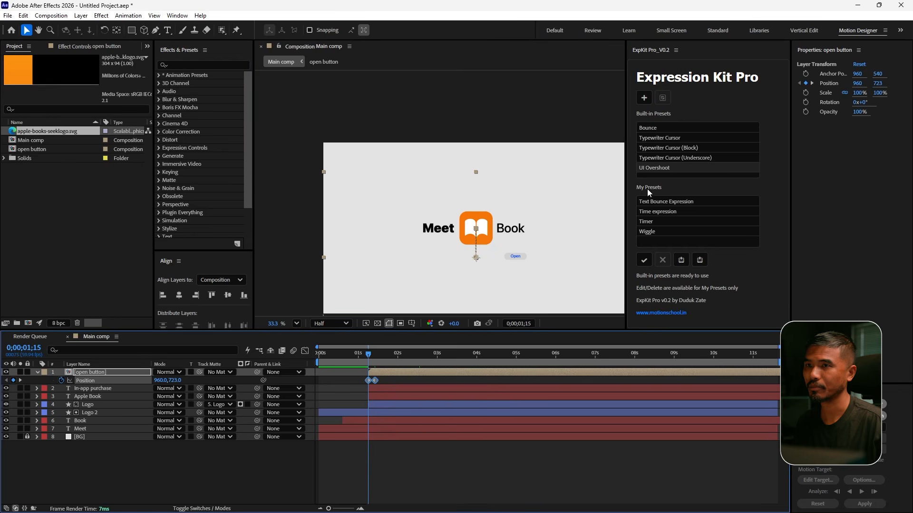
pyautogui.click(644, 259)
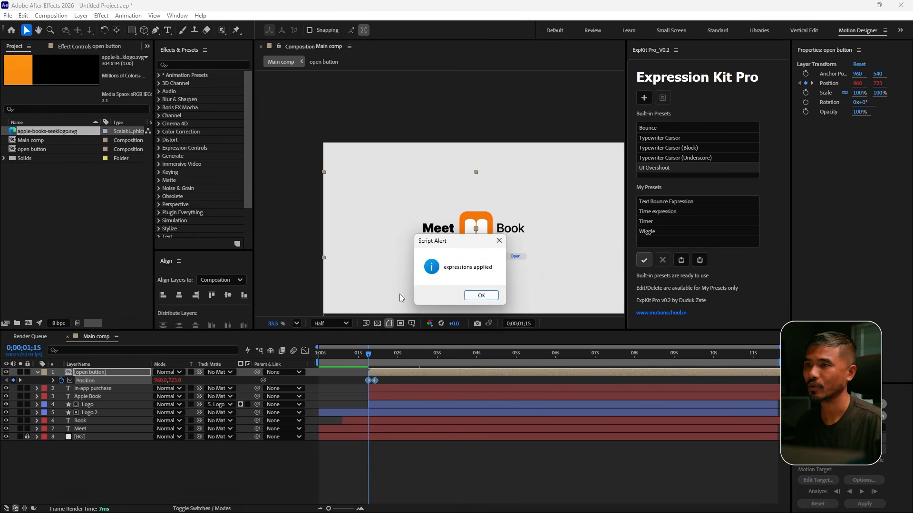
pyautogui.click(479, 296)
pyautogui.press('space')
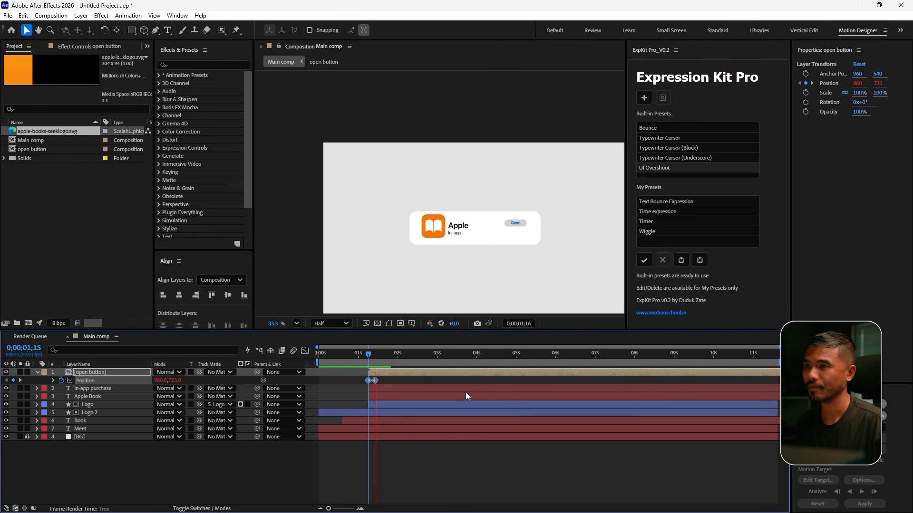
# Step: Set Logo 2 as the open button layer's track matte, preview the animation, and fit the composition in the viewer
pyautogui.scroll(4, 529, 264)
pyautogui.click(369, 360)
pyautogui.moveTo(370, 360); pyautogui.dragTo(373, 361)
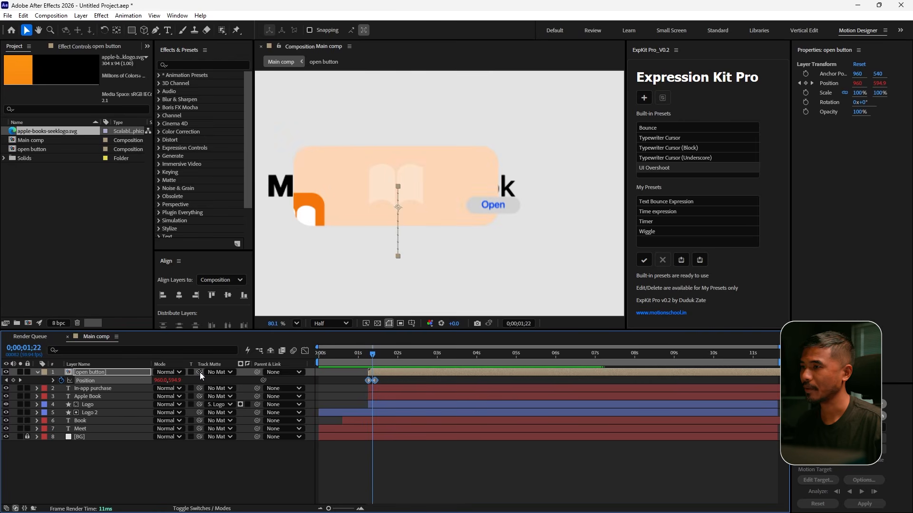
pyautogui.moveTo(200, 372); pyautogui.dragTo(110, 413)
pyautogui.click(358, 367)
pyautogui.press('space')
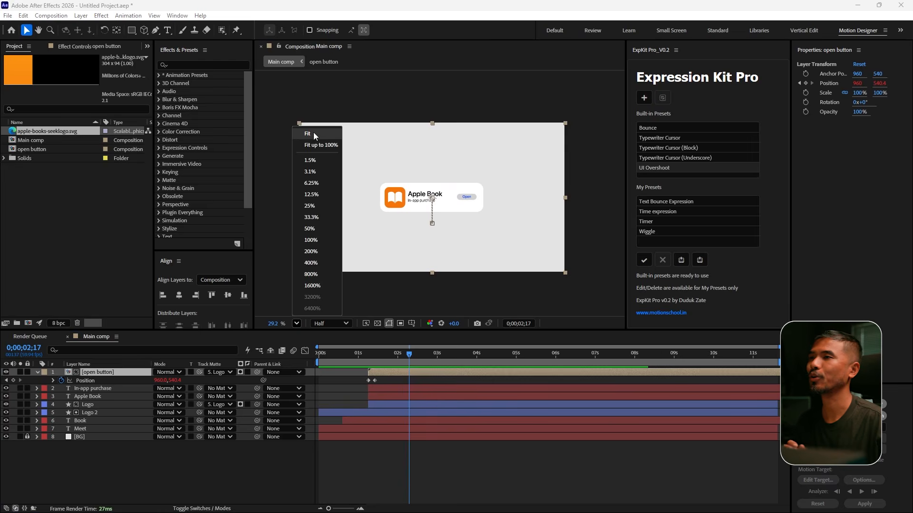
pyautogui.click(314, 133)
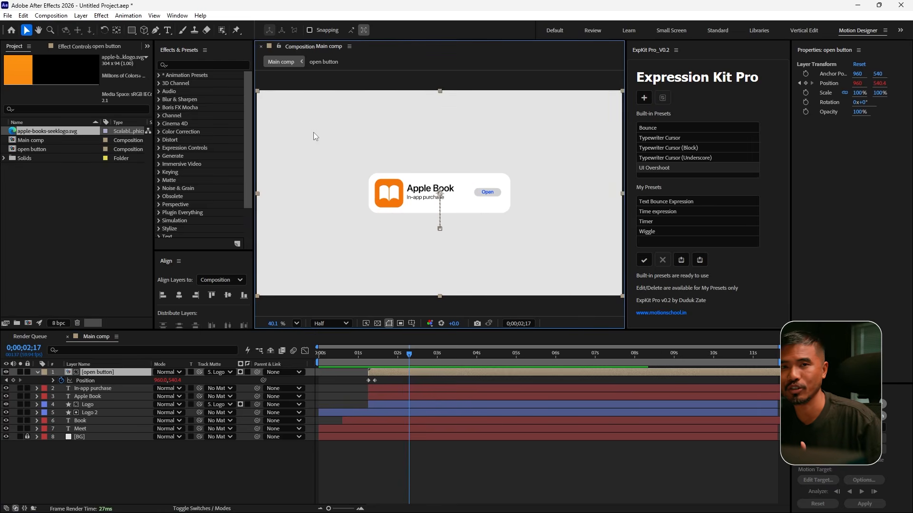